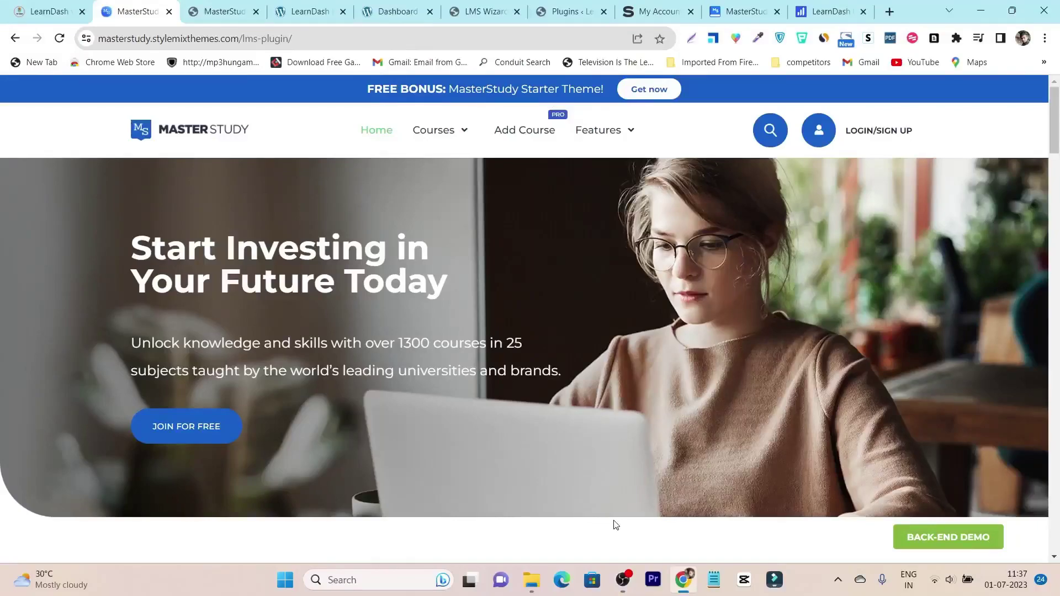
Scroll through the LearnDash healthy-diet demo home page.
scroll(263, 185, "down", 4)
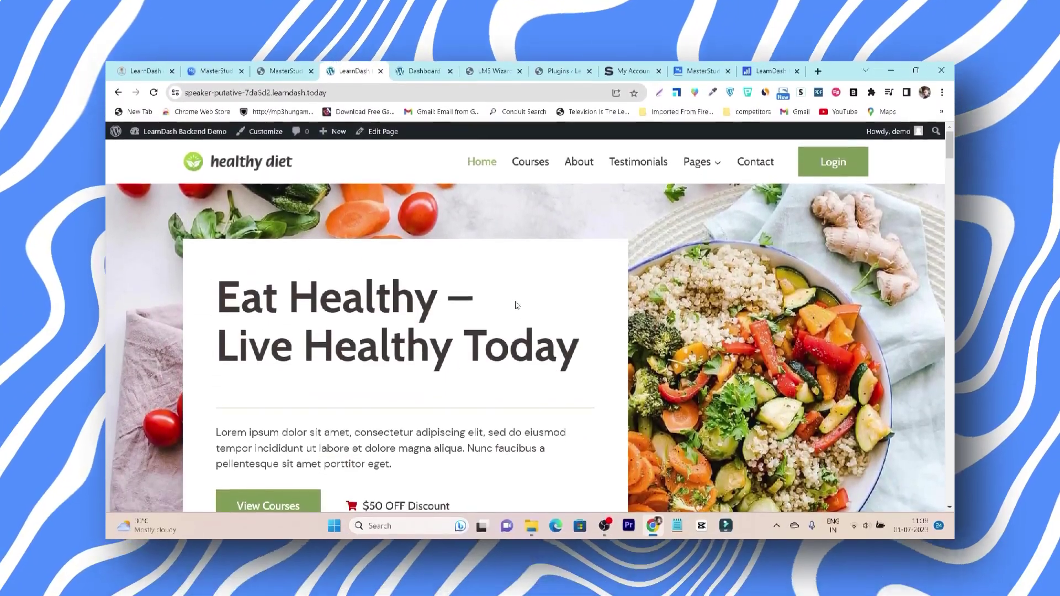
scroll(516, 275, "down", 3)
scroll(516, 274, "down", 8)
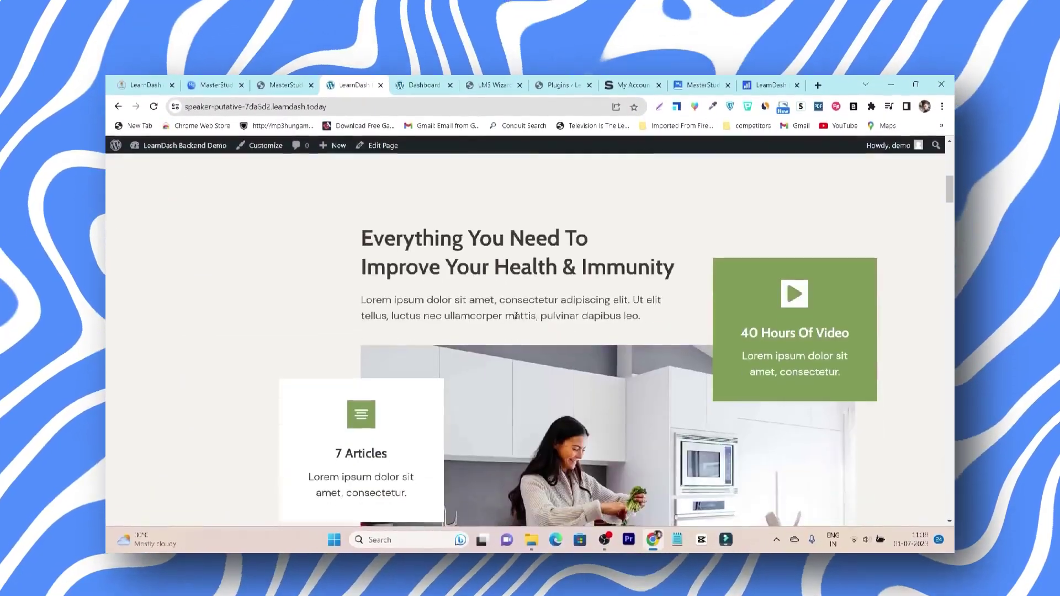
scroll(517, 298, "down", 5)
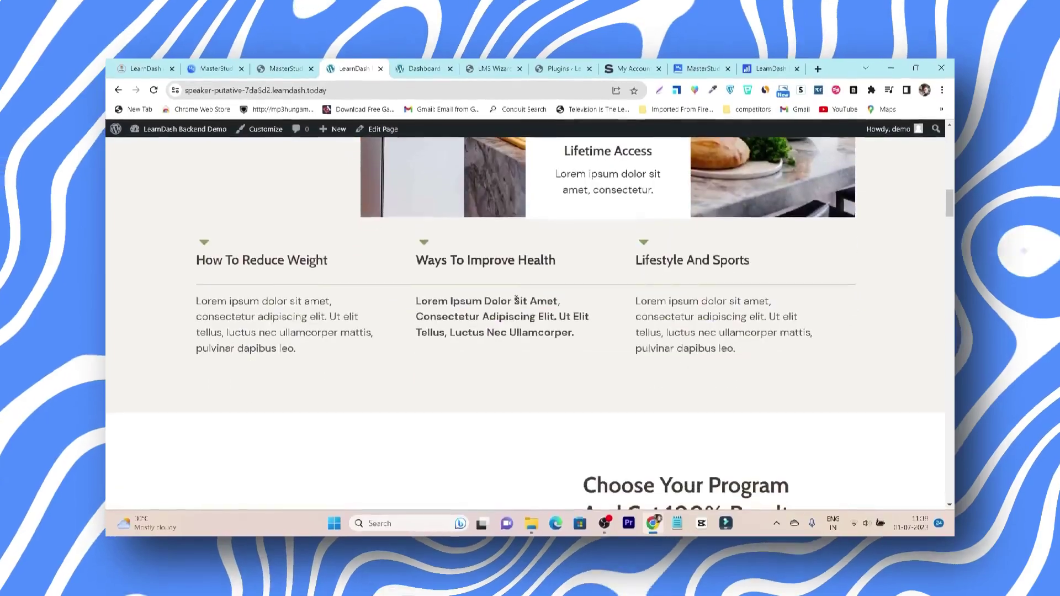
Browse the MasterStudy demo home page, then bring up the LearnDash vs MasterStudy comparison article.
left_click(214, 69)
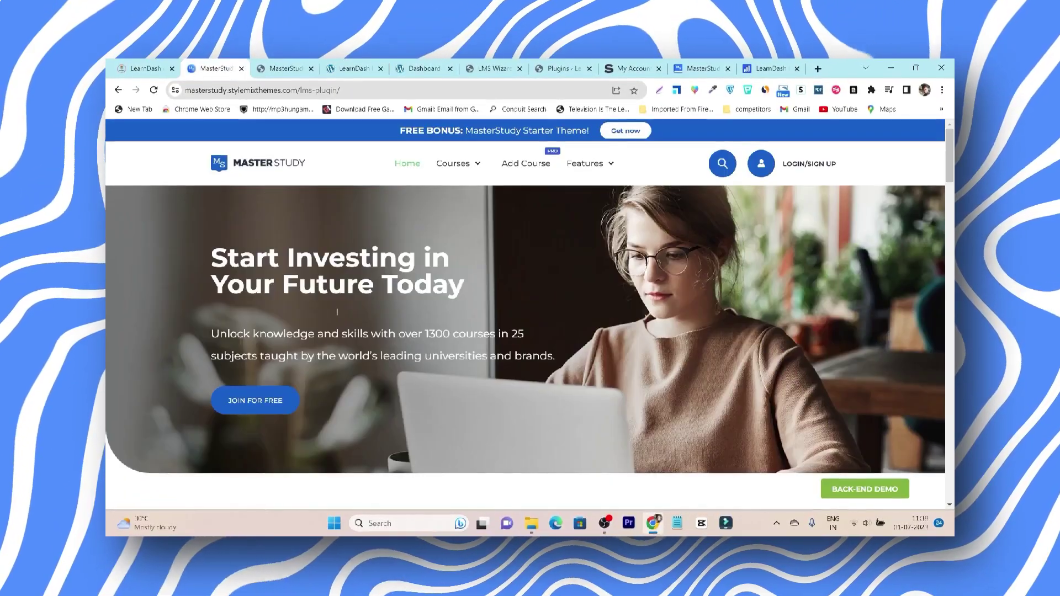
scroll(568, 435, "down", 3)
scroll(561, 452, "down", 3)
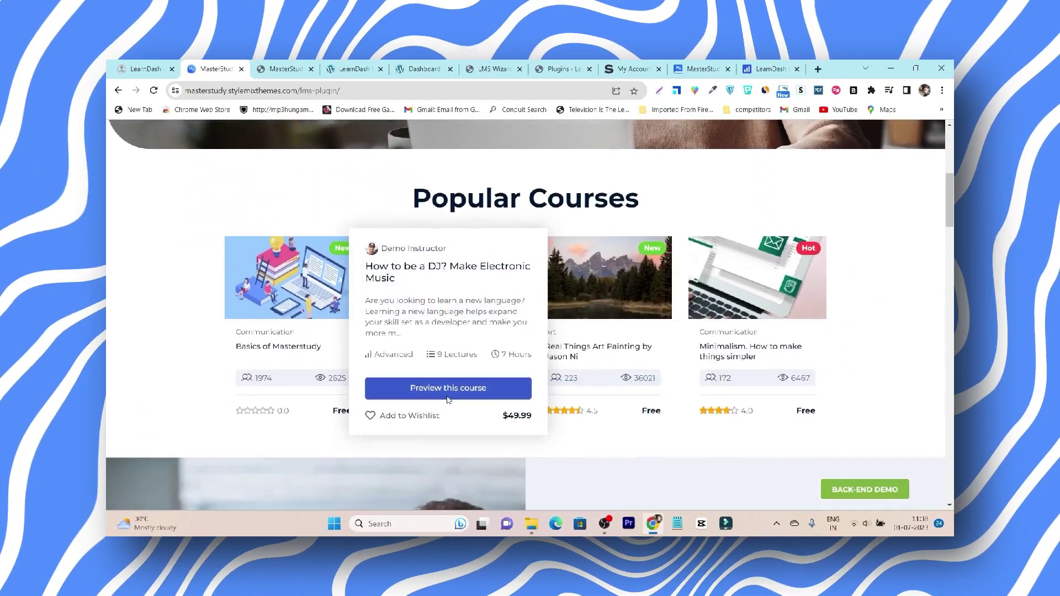
scroll(280, 360, "up", 3)
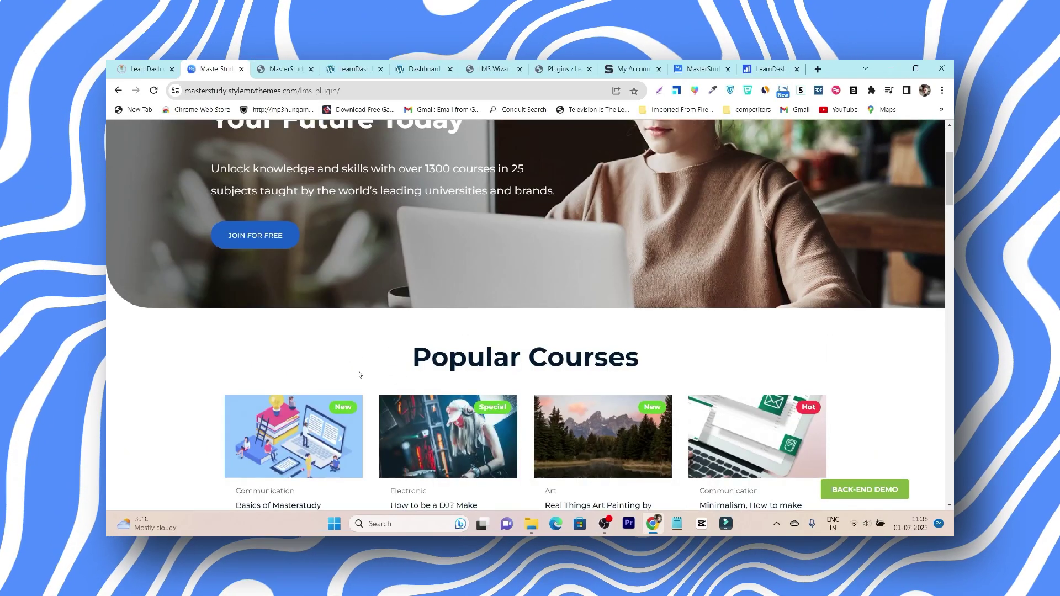
scroll(409, 363, "up", 3)
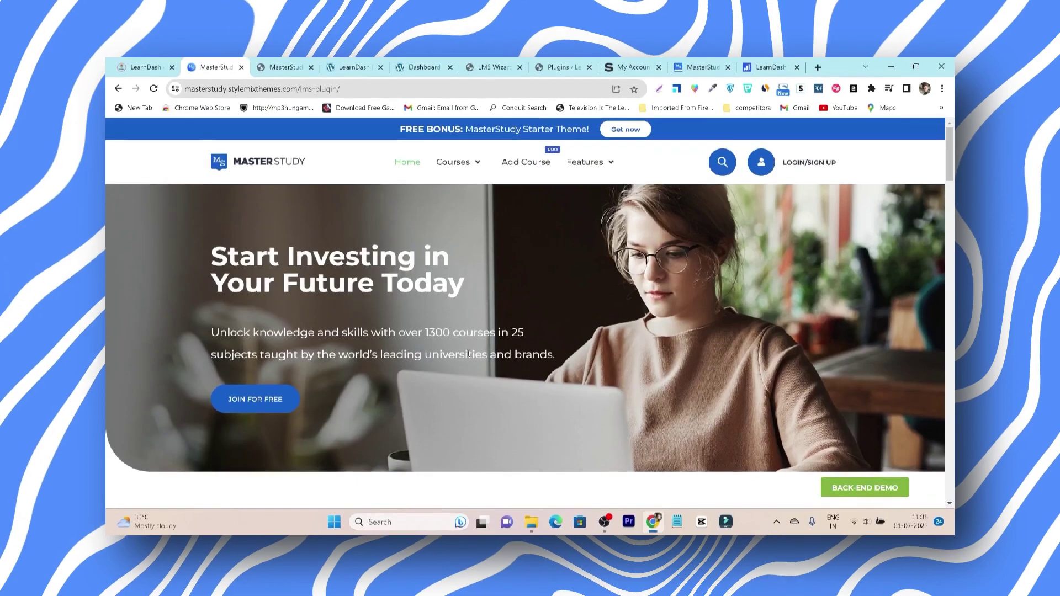
scroll(471, 325, "down", 12)
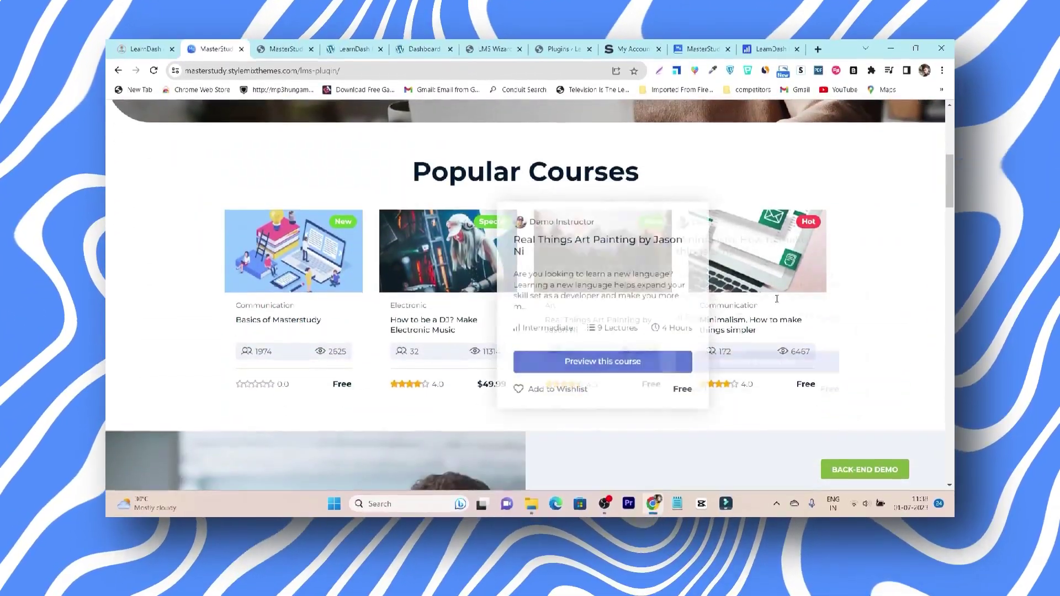
scroll(833, 298, "down", 5)
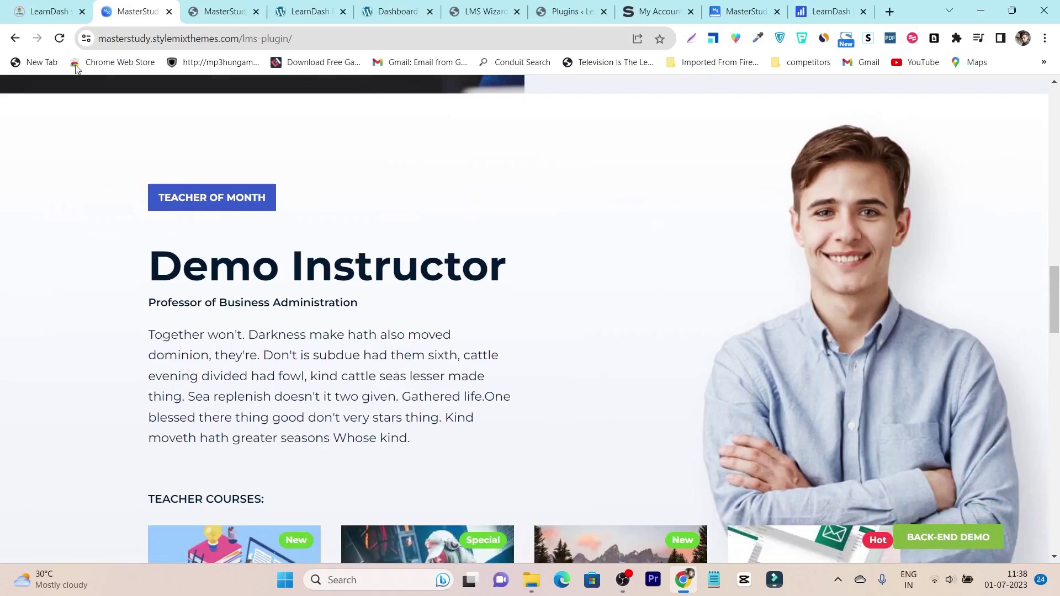
left_click(43, 12)
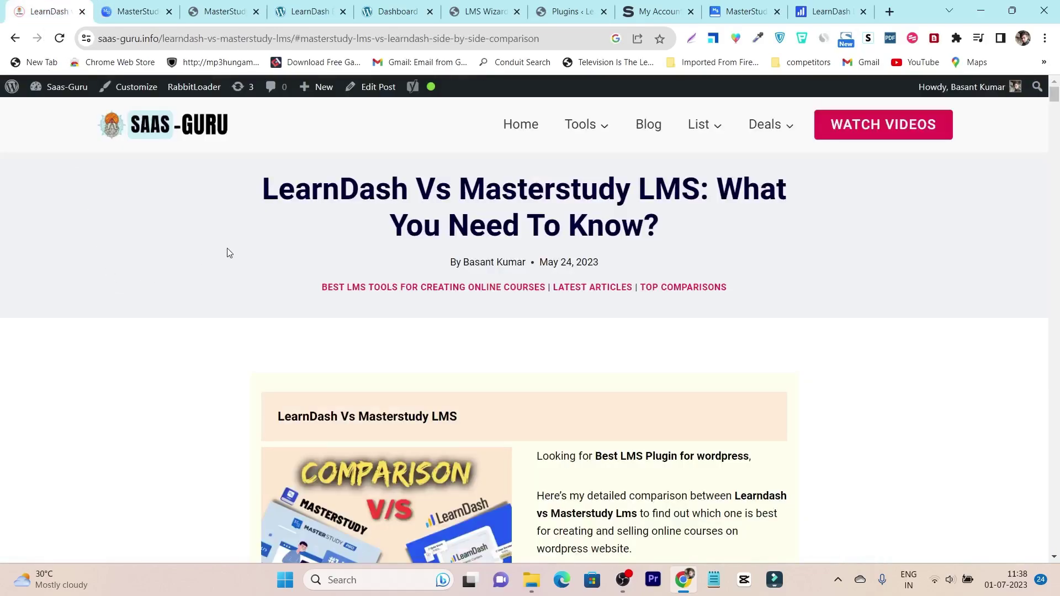
Select 'LearnDash Vs Masterstudy LMS:' in the post title and skim the article's introduction.
left_click_drag(262, 189, 709, 185)
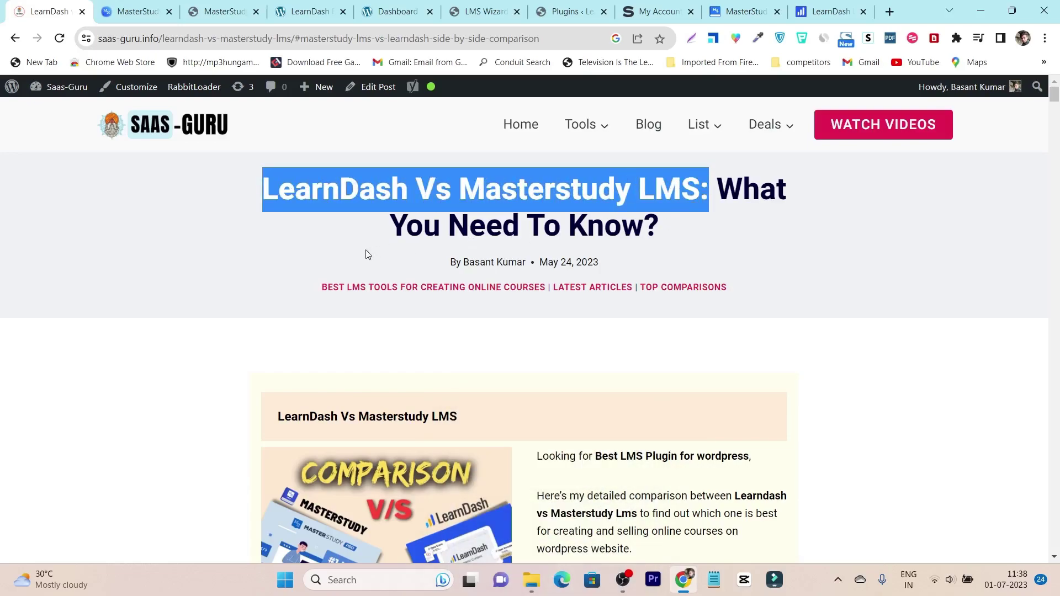
scroll(270, 270, "down", 10)
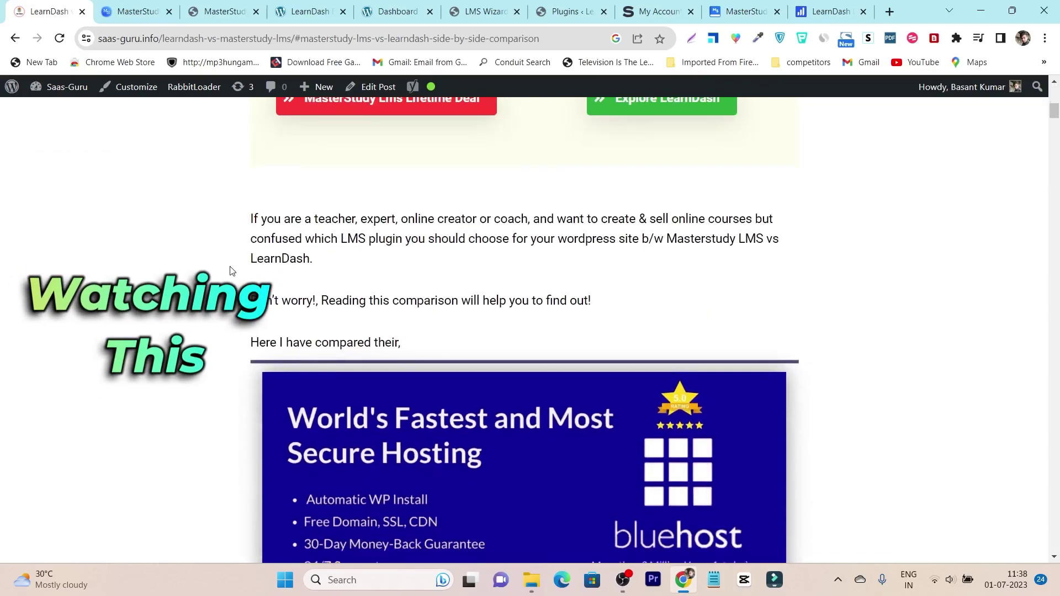
scroll(232, 271, "down", 2)
scroll(237, 296, "up", 5)
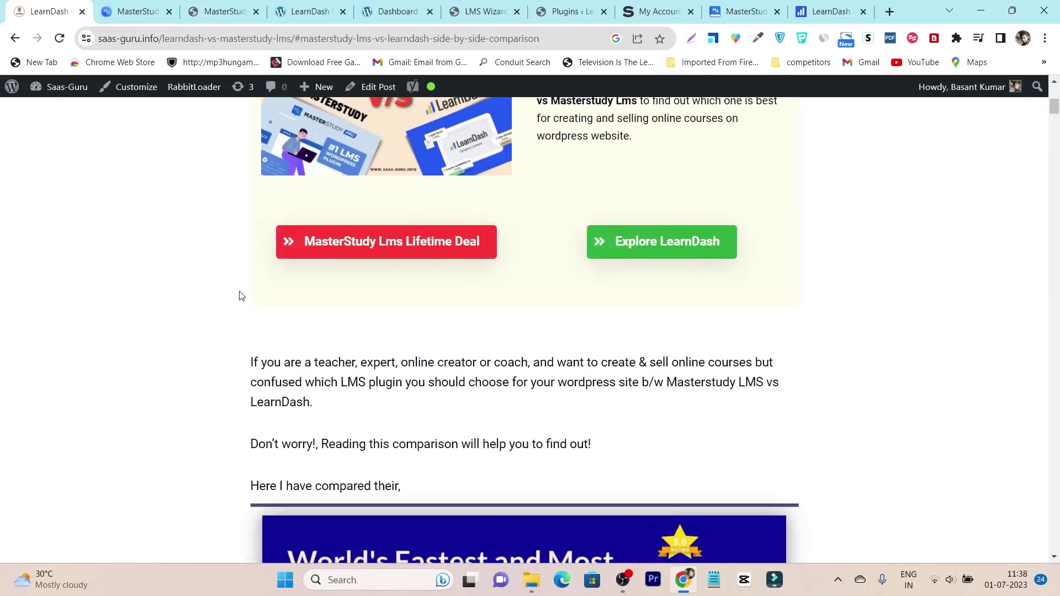
scroll(239, 296, "up", 5)
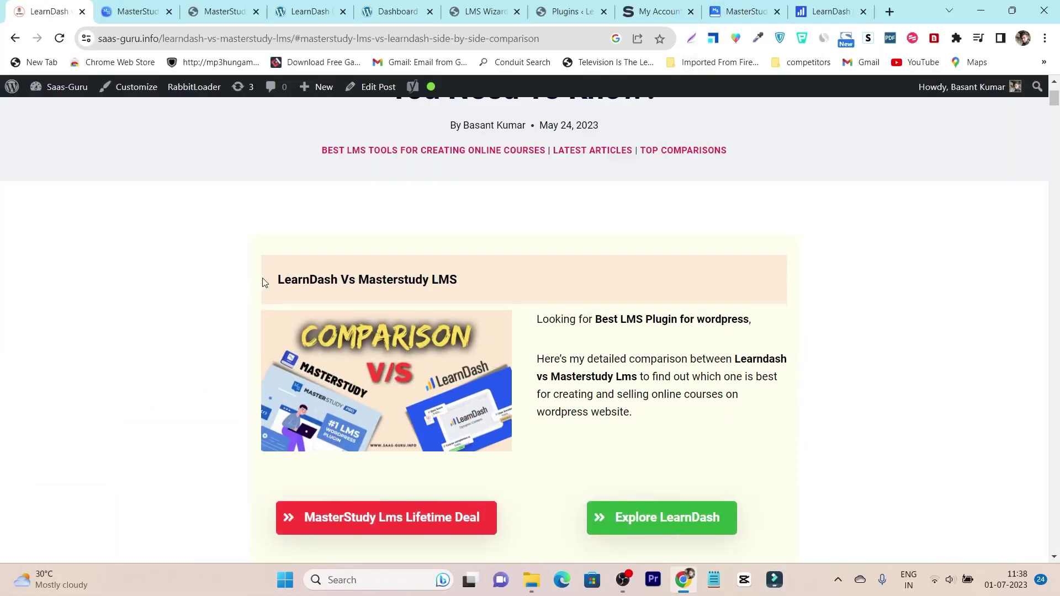
scroll(263, 282, "up", 2)
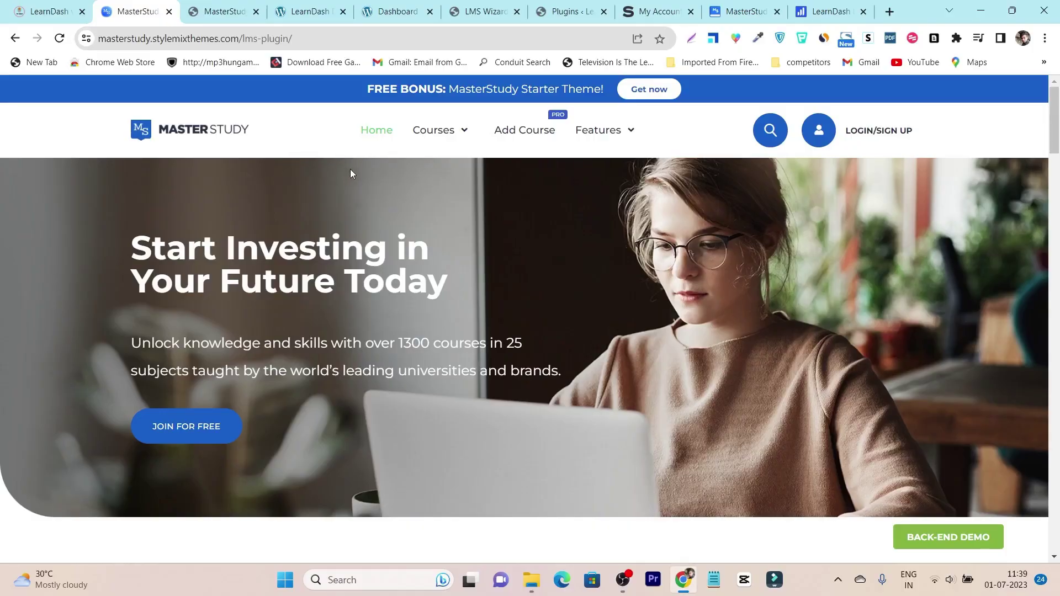
Scroll to Popular Courses and preview the Basics of Masterstudy course.
scroll(351, 174, "down", 7)
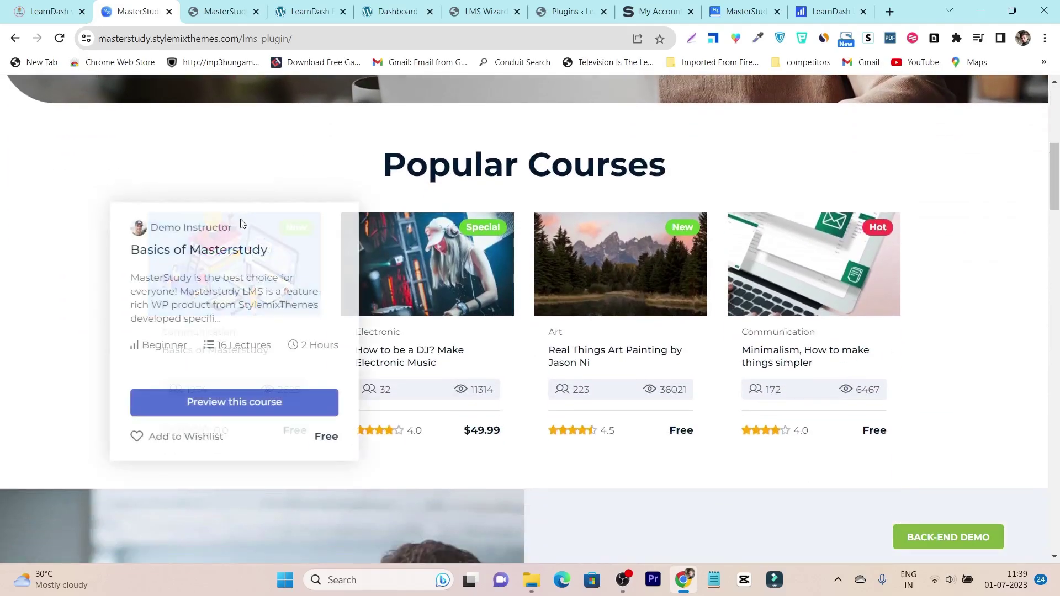
scroll(332, 190, "up", 6)
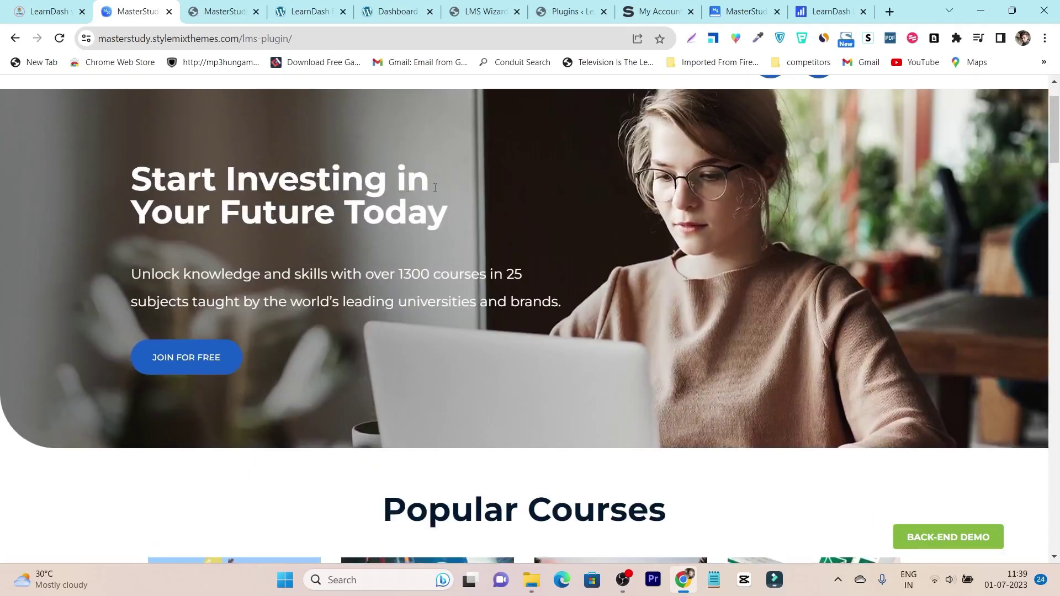
scroll(651, 199, "down", 6)
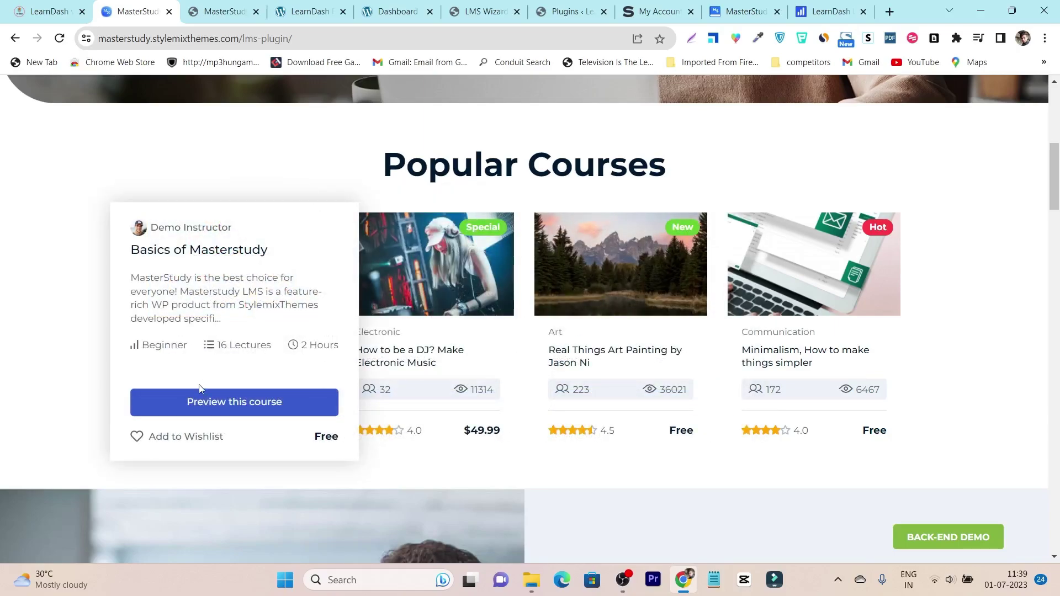
left_click(239, 405)
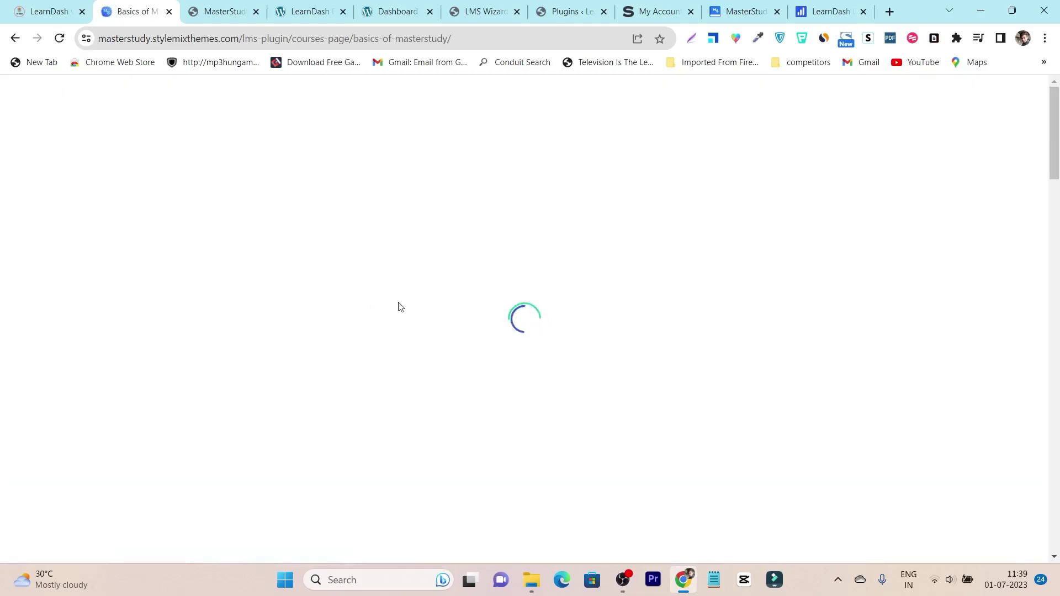
Scroll through the Basics of Masterstudy course page.
scroll(218, 331, "down", 2)
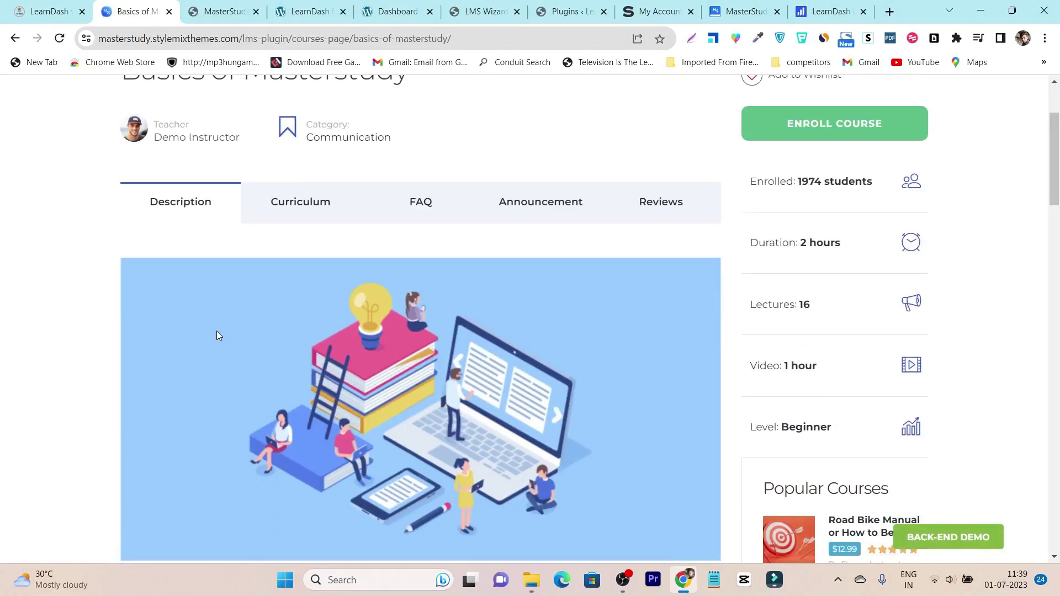
scroll(218, 331, "down", 2)
scroll(359, 398, "down", 5)
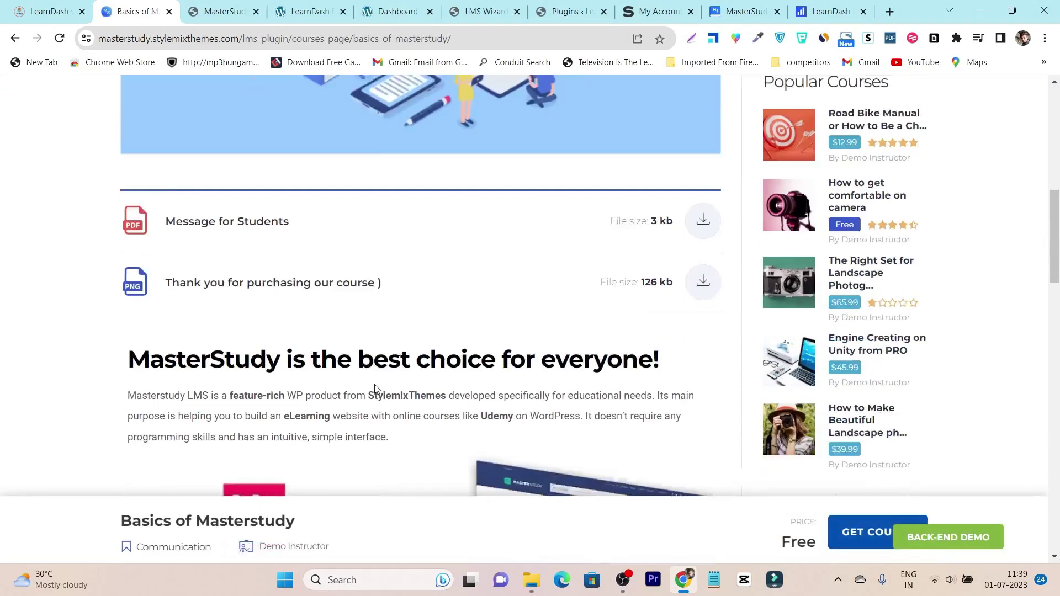
scroll(375, 389, "down", 3)
scroll(700, 329, "up", 8)
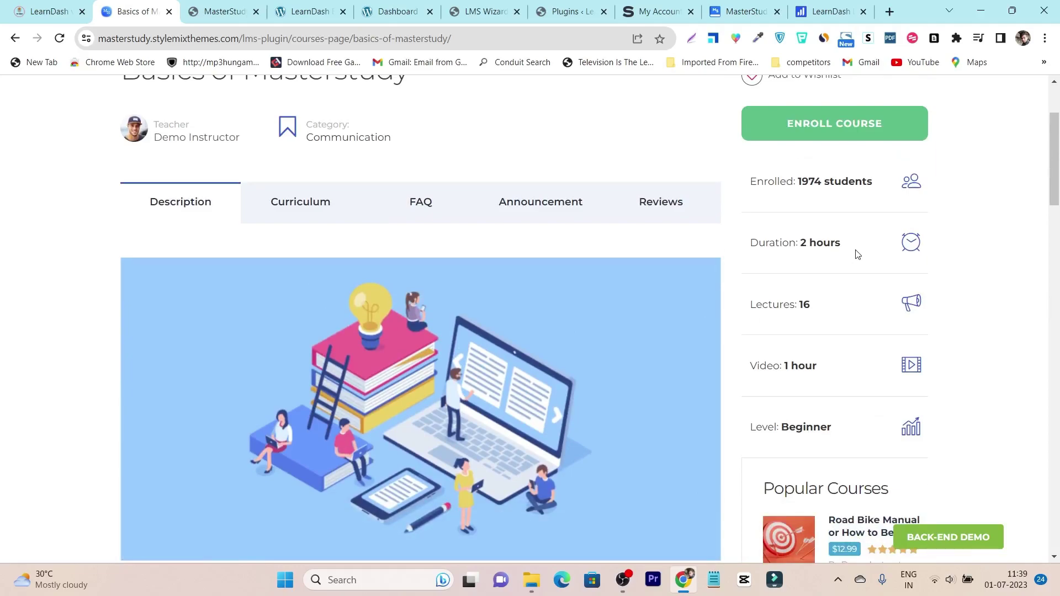
scroll(858, 254, "up", 3)
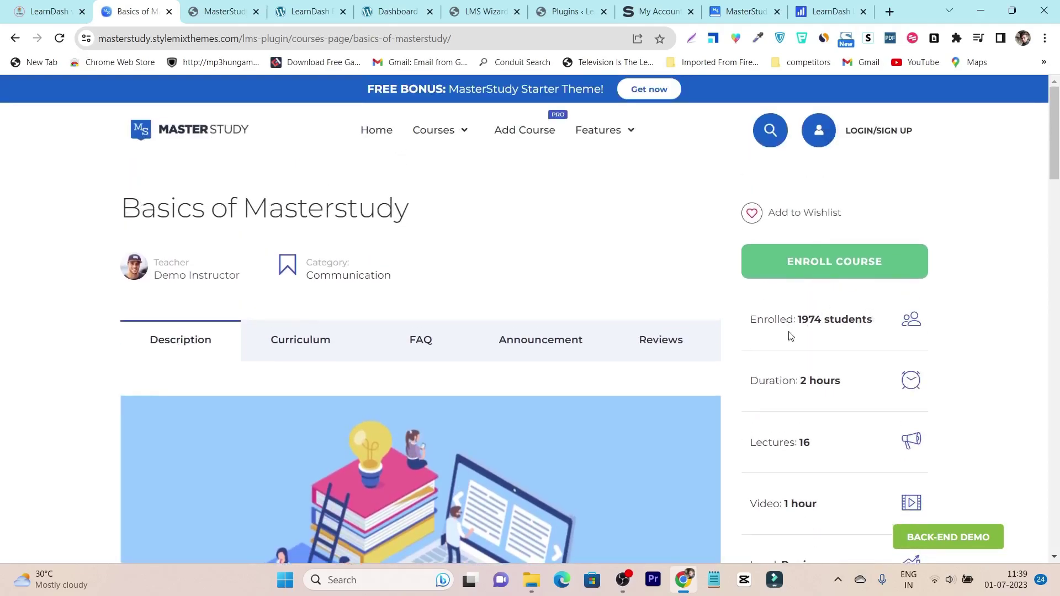
scroll(855, 381, "down", 3)
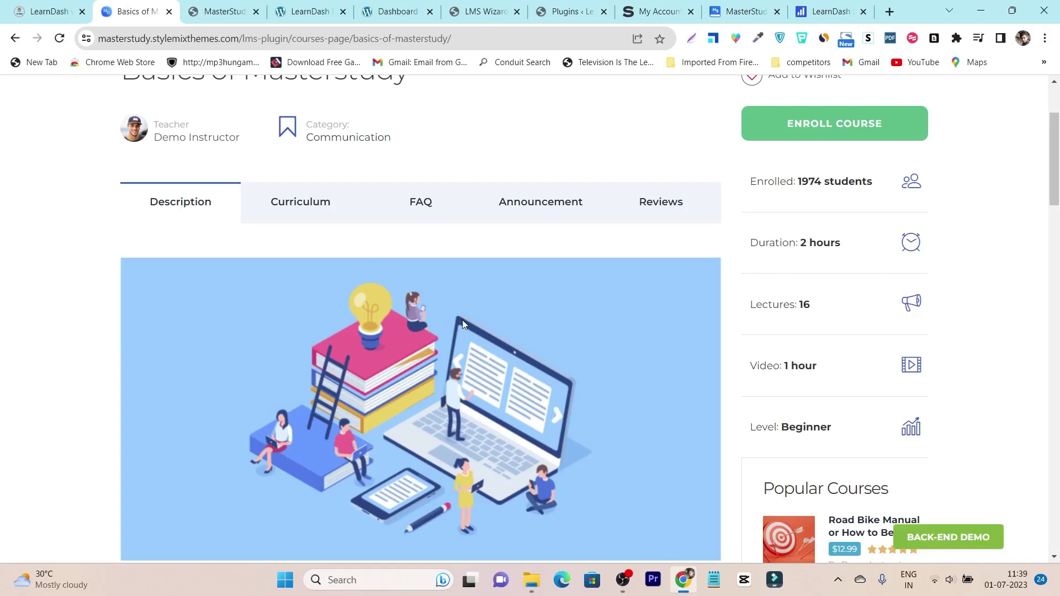
Step through the Curriculum, FAQ and Announcements tabs to Reviews, which has no reviews yet.
left_click(296, 209)
scroll(291, 324, "down", 1)
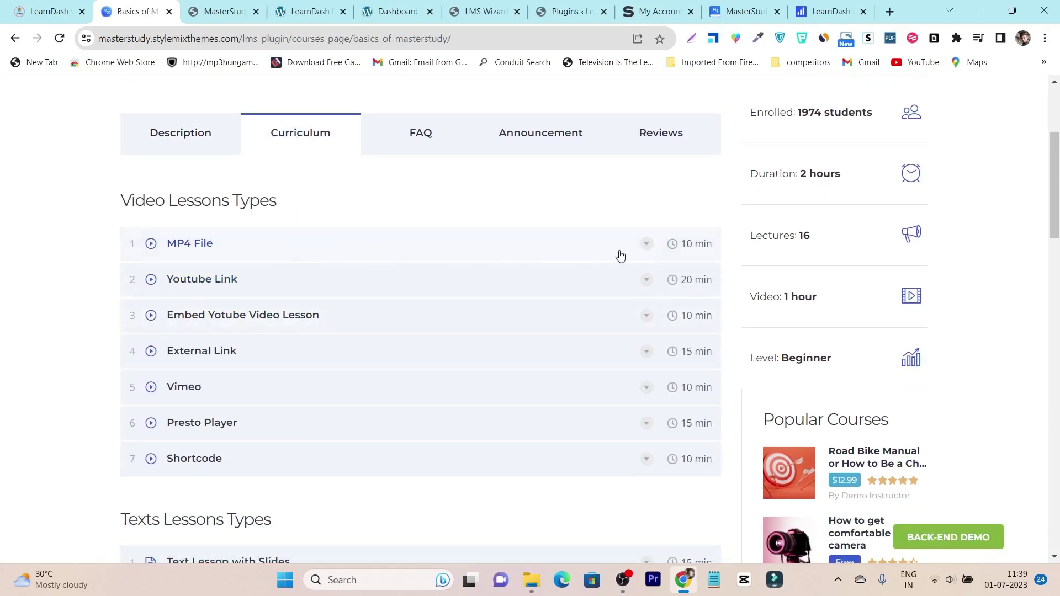
left_click(426, 142)
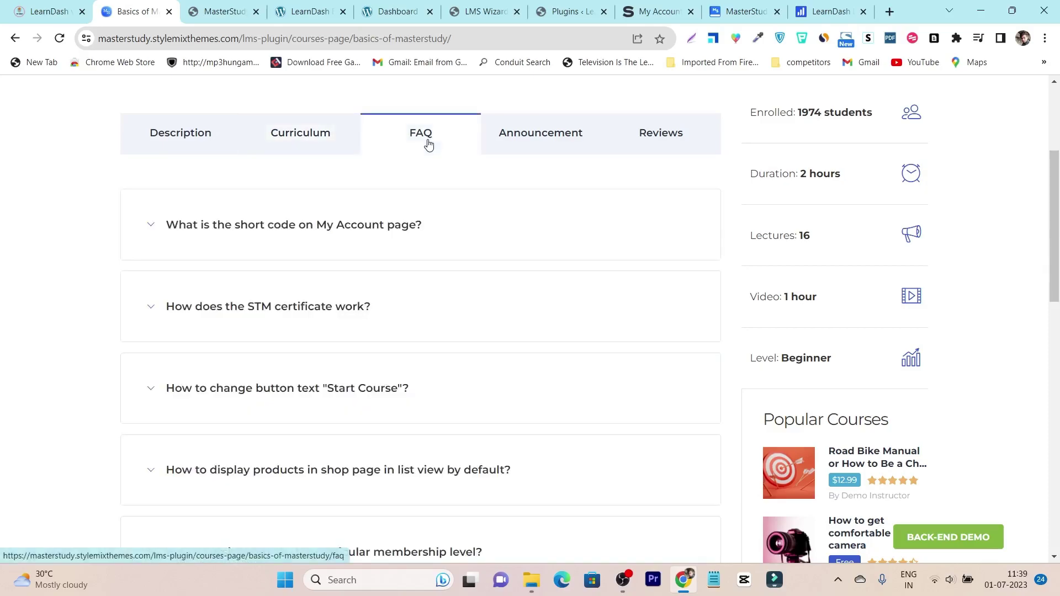
left_click(544, 139)
left_click(649, 143)
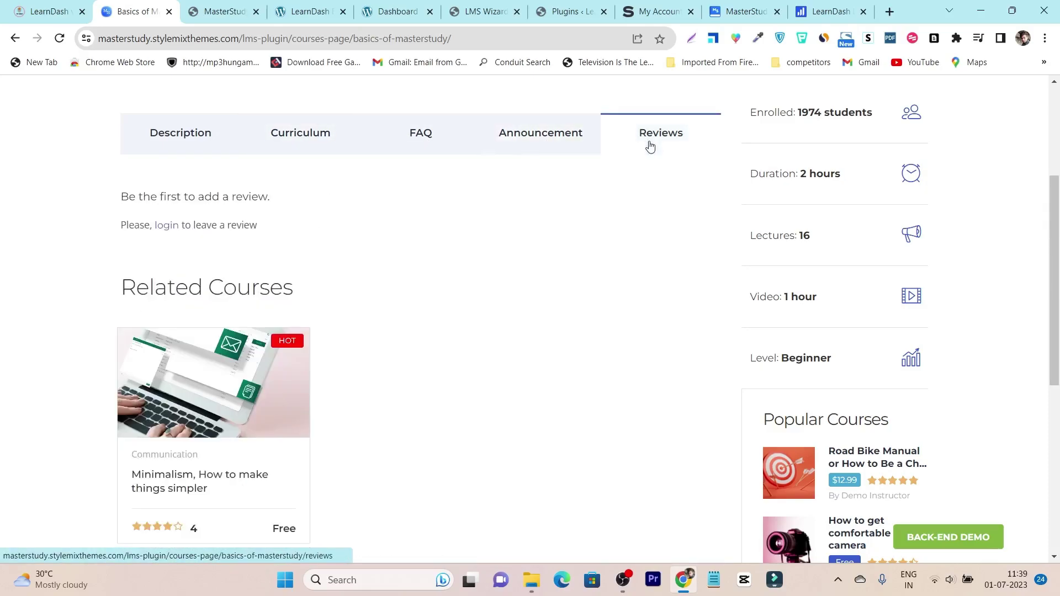
scroll(360, 362, "down", 1)
scroll(383, 365, "down", 2)
scroll(384, 365, "up", 6)
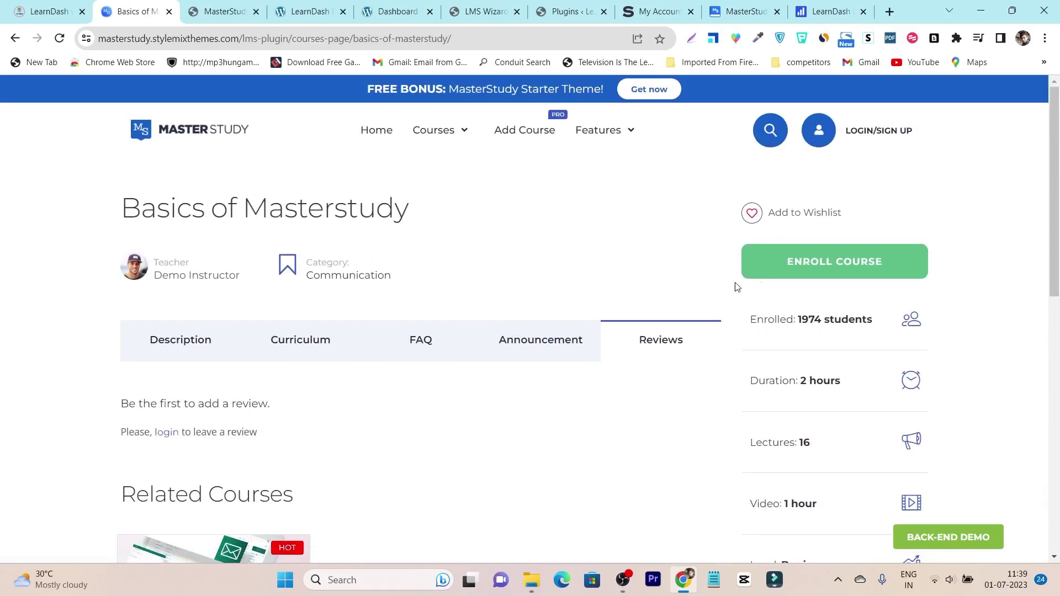
scroll(889, 370, "down", 10)
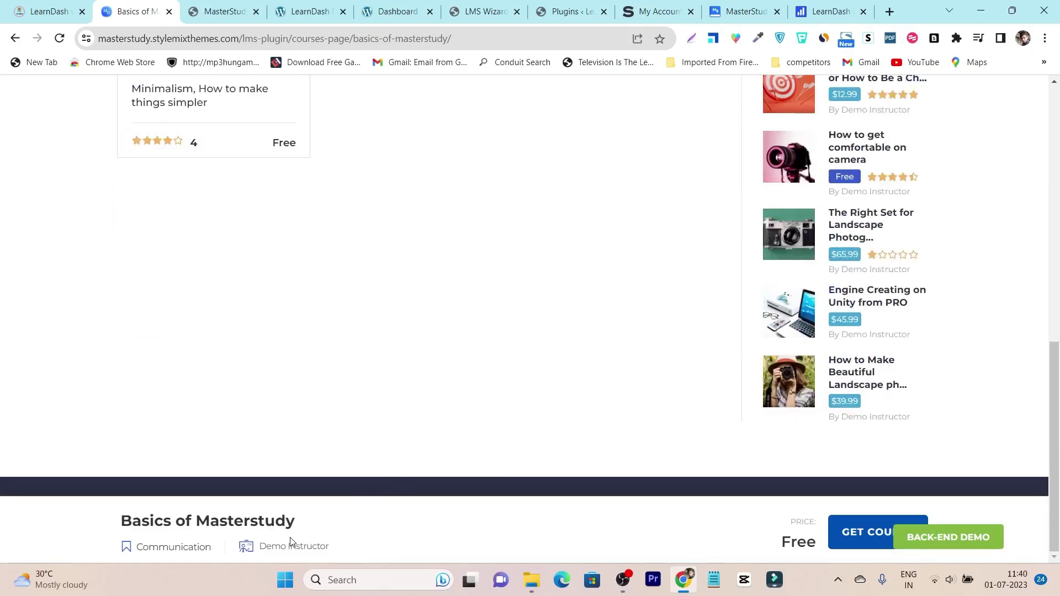
left_click(851, 544)
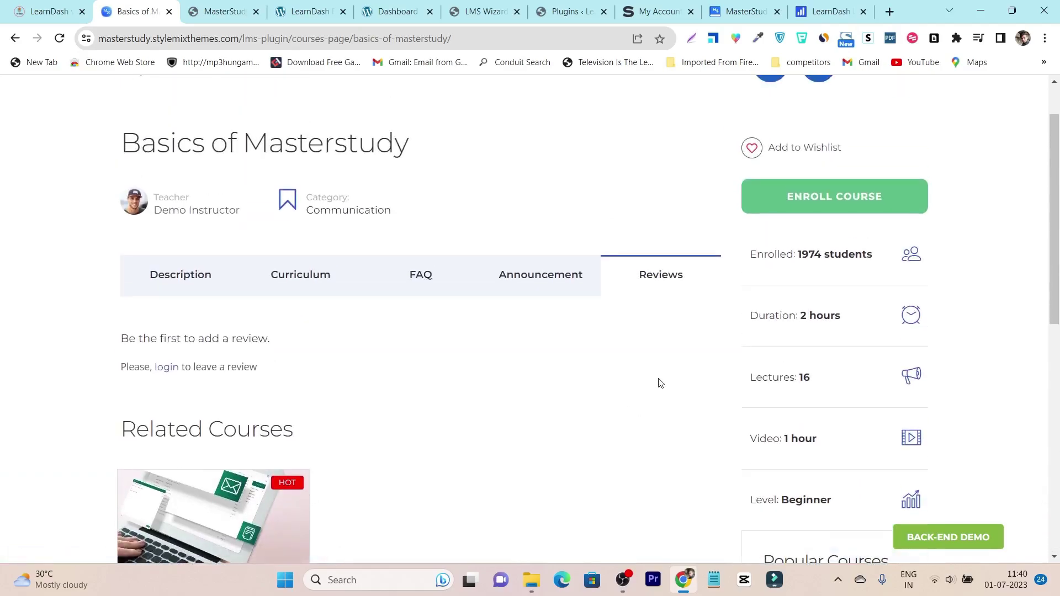
Enroll via the demo student login, then start Vector Design Basics Masterclass from Enrolled Courses.
left_click(810, 203)
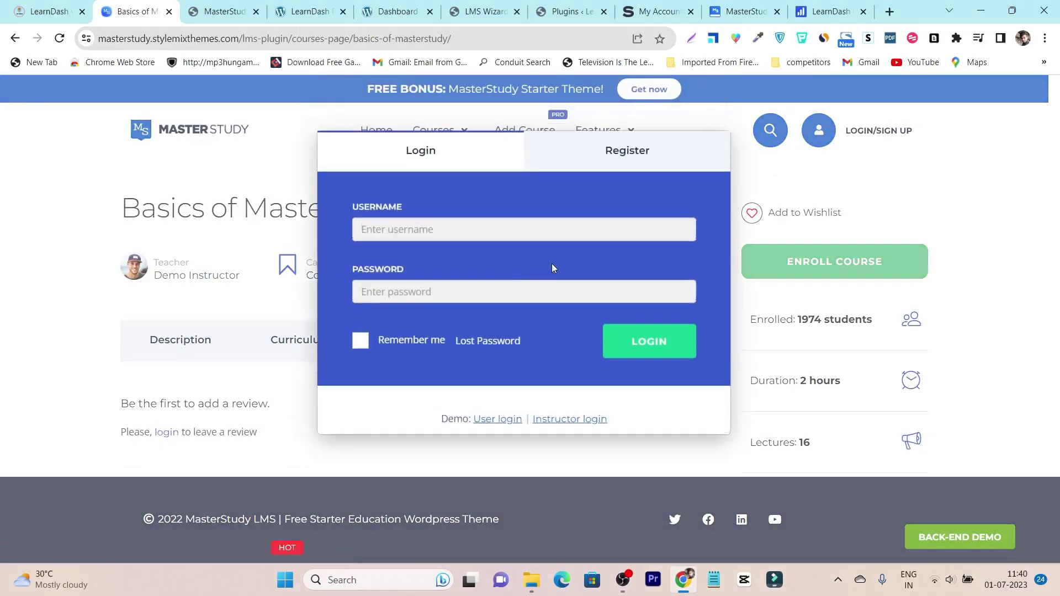
left_click(503, 423)
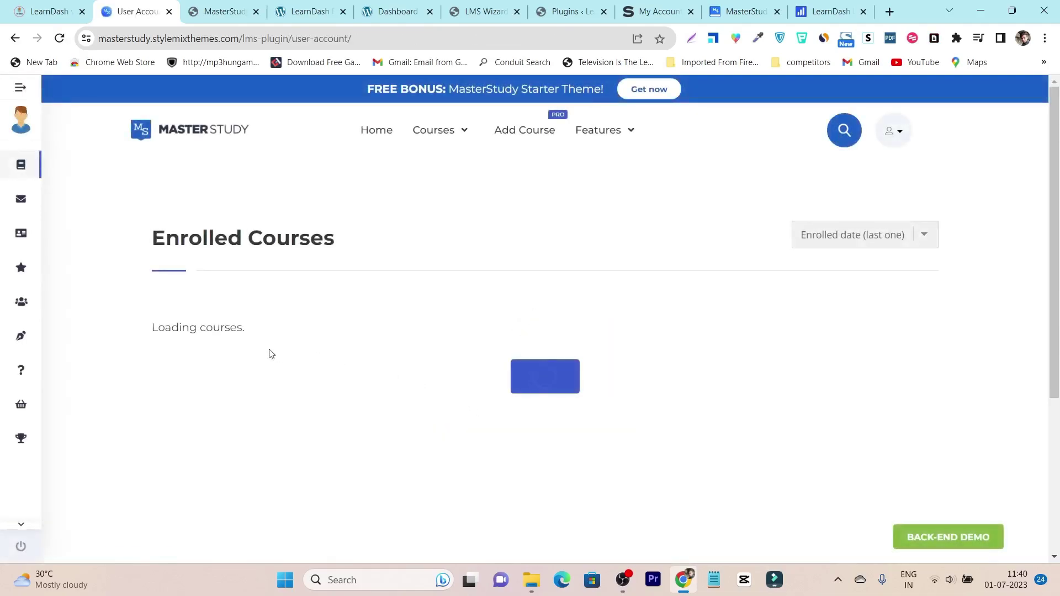
scroll(232, 329, "down", 3)
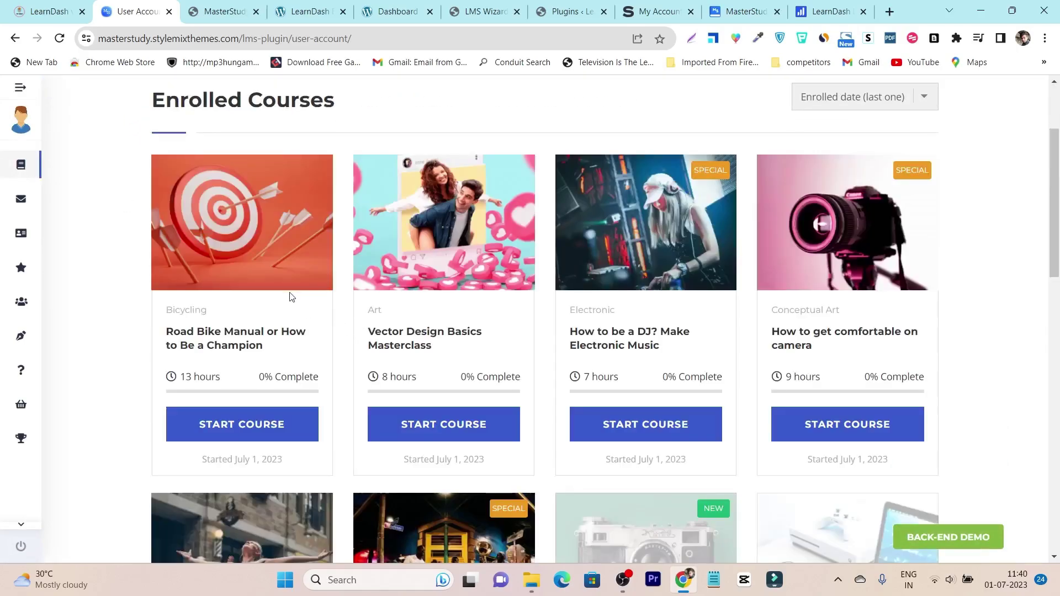
scroll(346, 314, "down", 3)
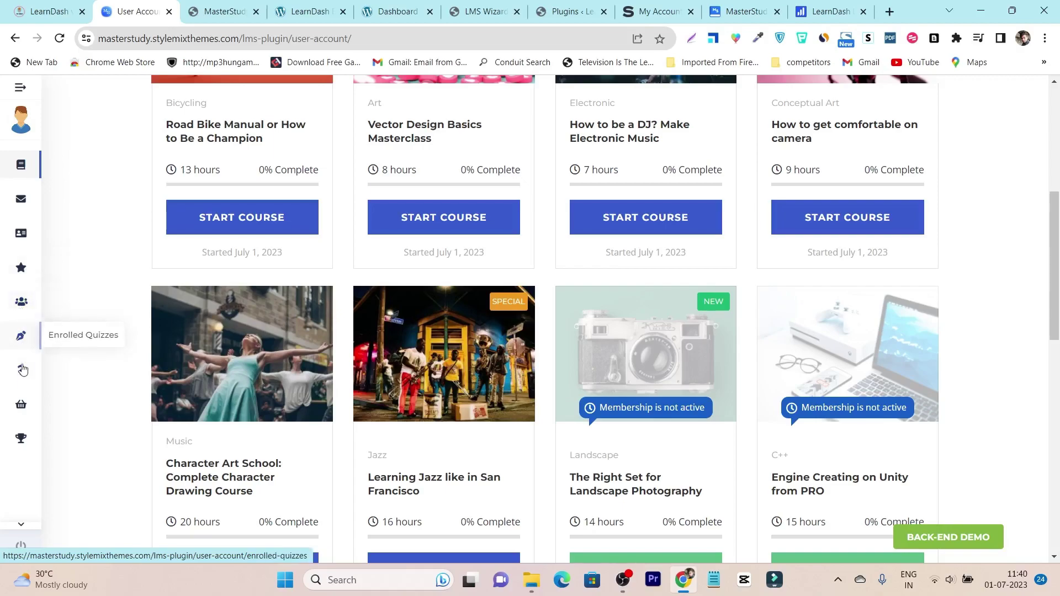
scroll(88, 270, "up", 5)
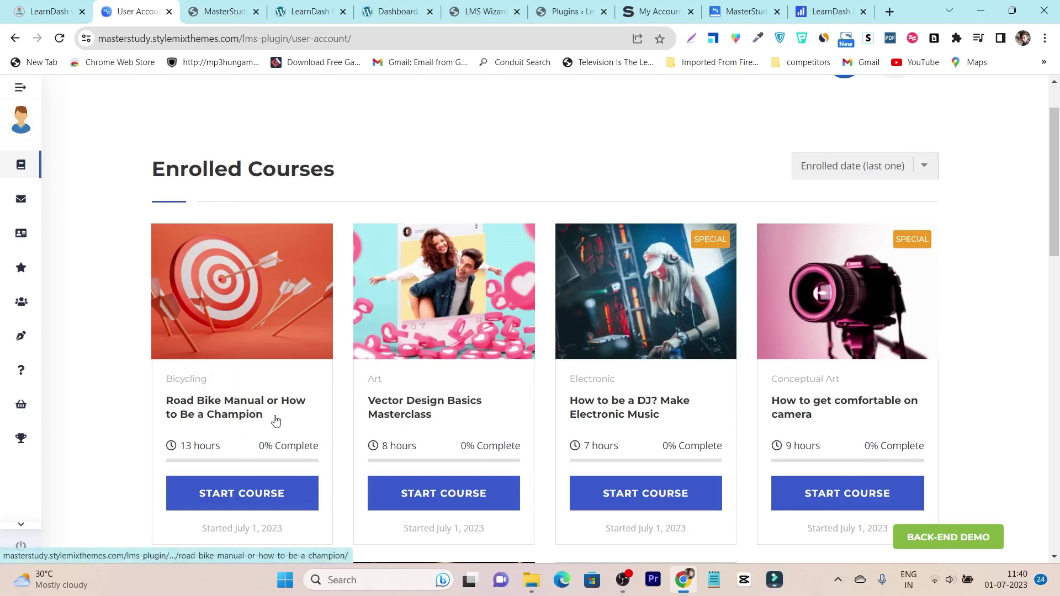
left_click(442, 510)
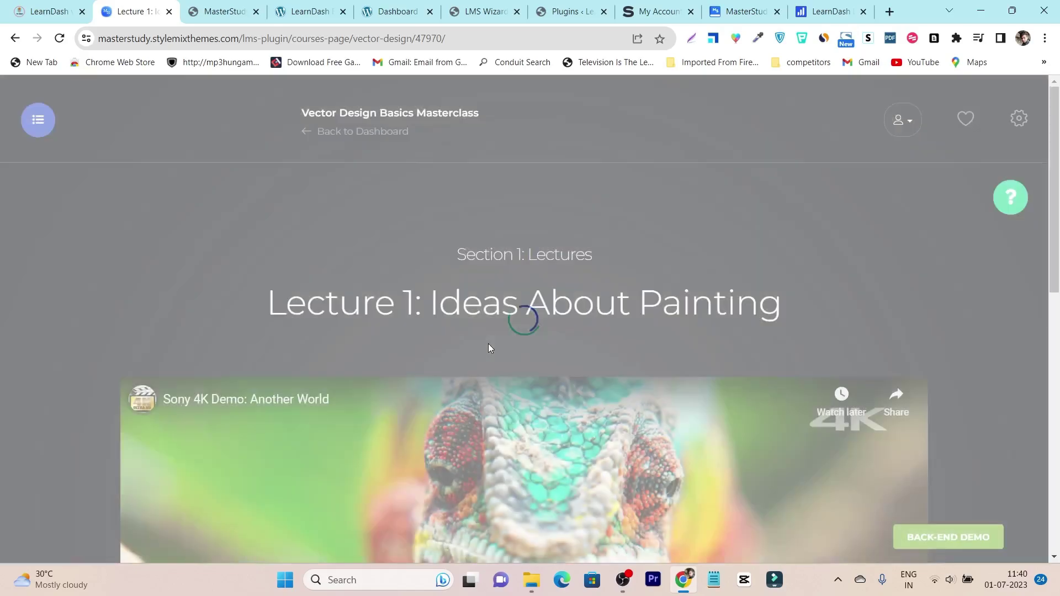
Browse Lectures 1 and 2 of Vector Design Basics Masterclass, opening and closing the curriculum sidebar.
scroll(502, 346, "down", 10)
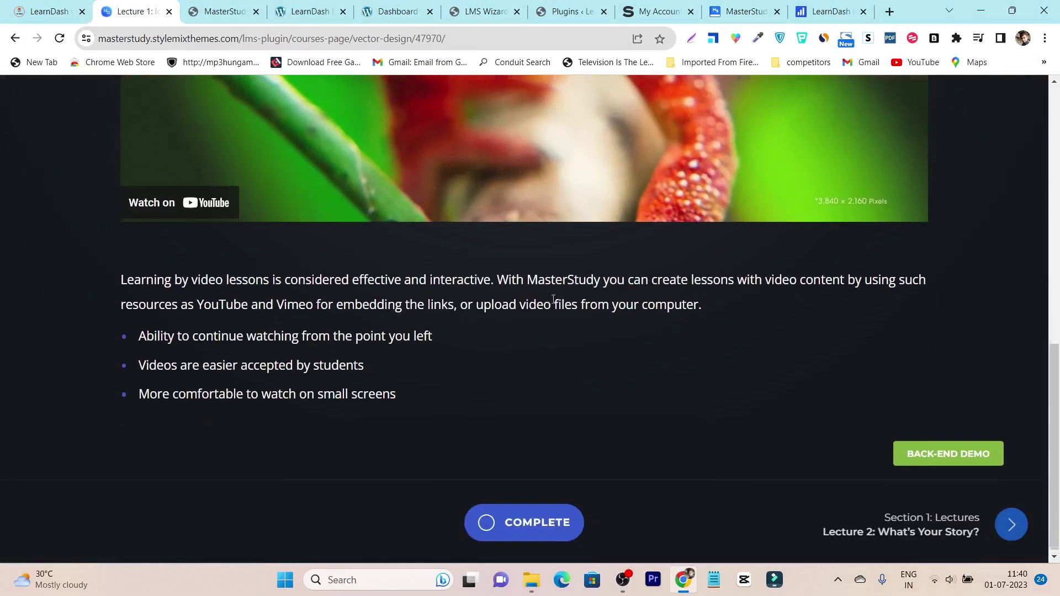
scroll(543, 299, "up", 5)
scroll(574, 276, "down", 5)
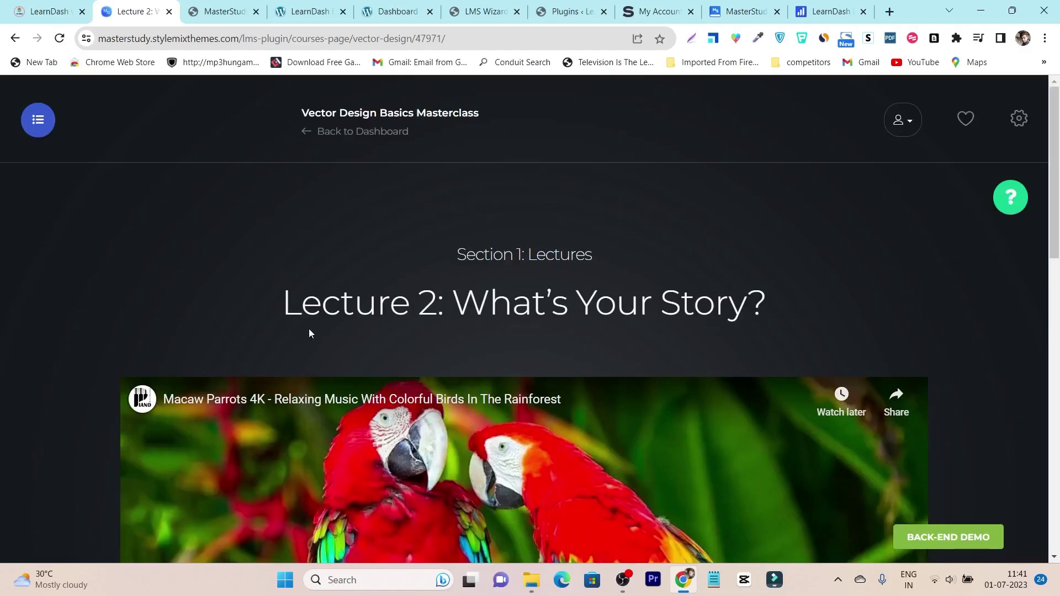
scroll(309, 329, "down", 8)
scroll(467, 394, "up", 8)
left_click(37, 121)
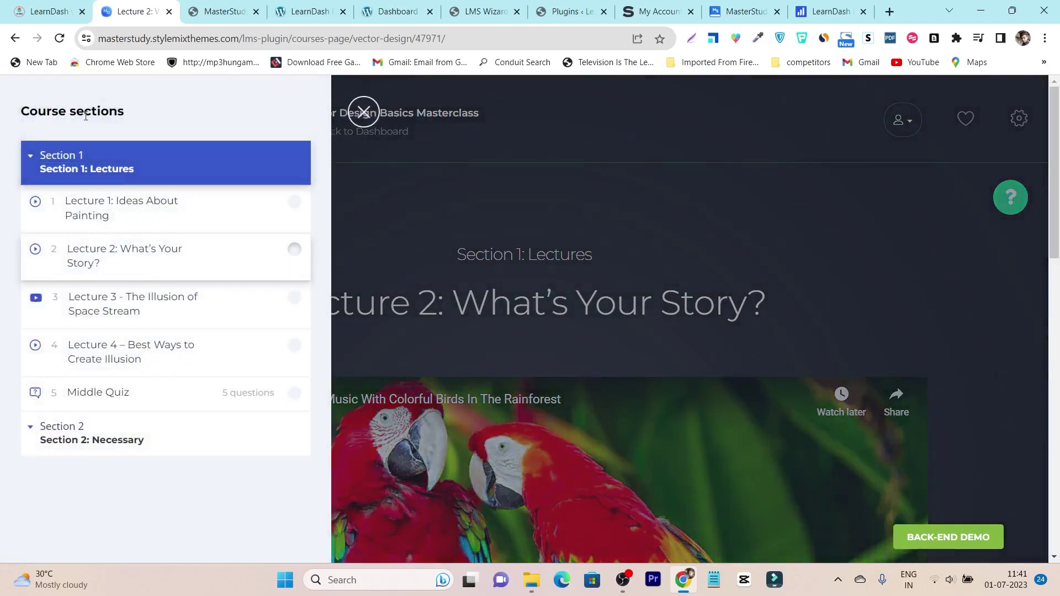
scroll(140, 343, "down", 2)
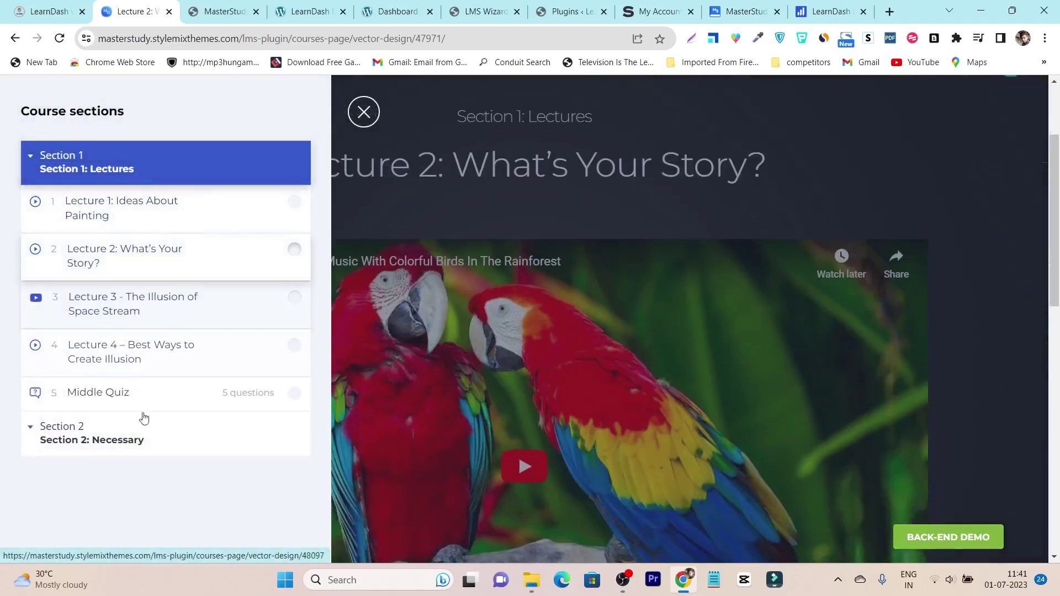
scroll(262, 292, "up", 2)
left_click(364, 112)
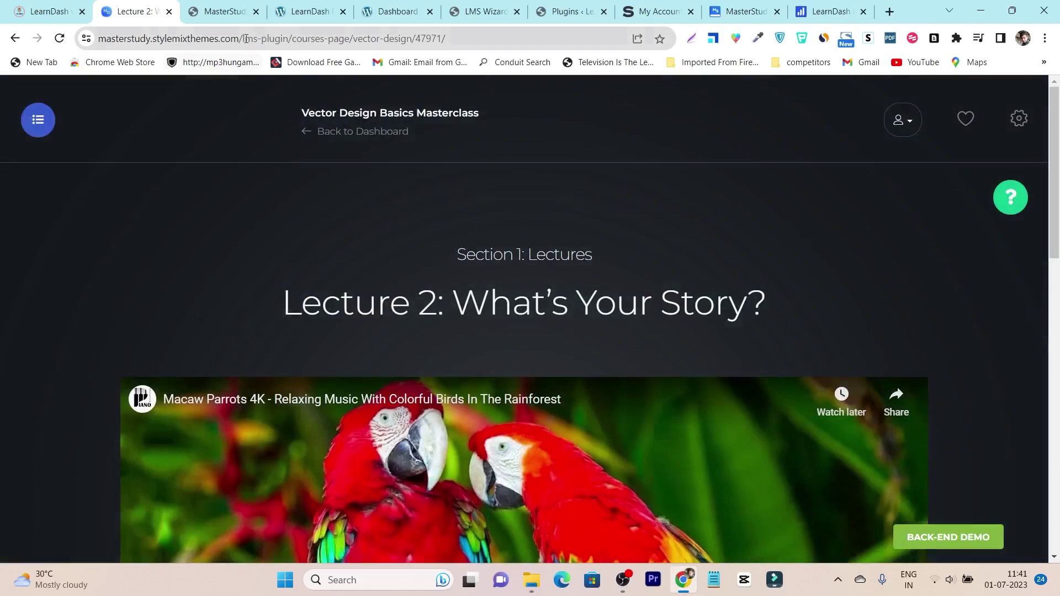
Trim the address to /lms-plugin/ to return to the MasterStudy demo home page.
left_click_drag(292, 43, 532, 43)
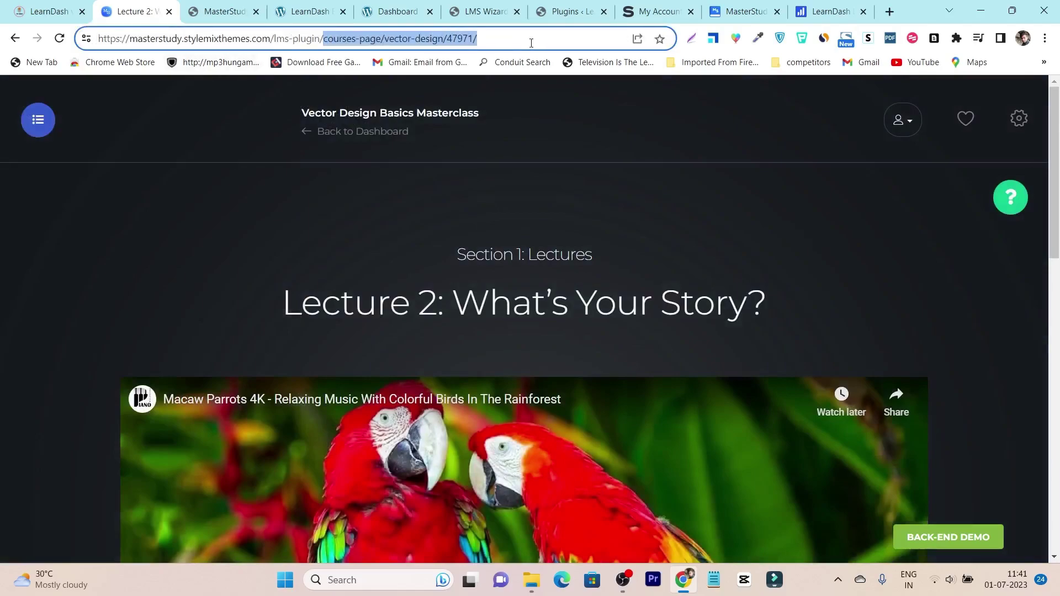
key("BackSpace")
key("Return")
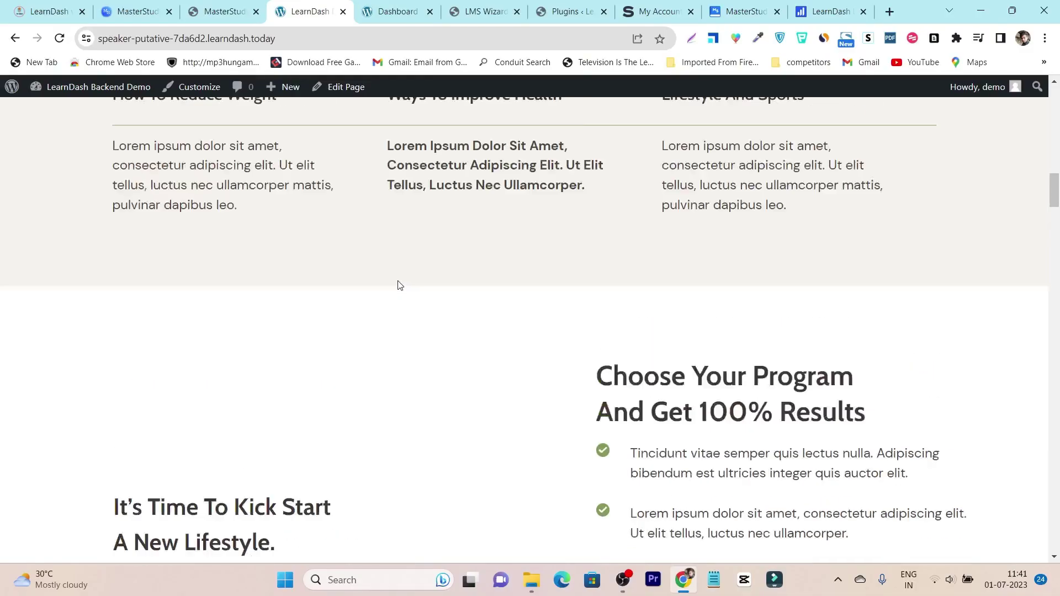
Scroll through the 'Eat Healthy – Live Healthy Today' home page sections and back up.
scroll(400, 285, "up", 15)
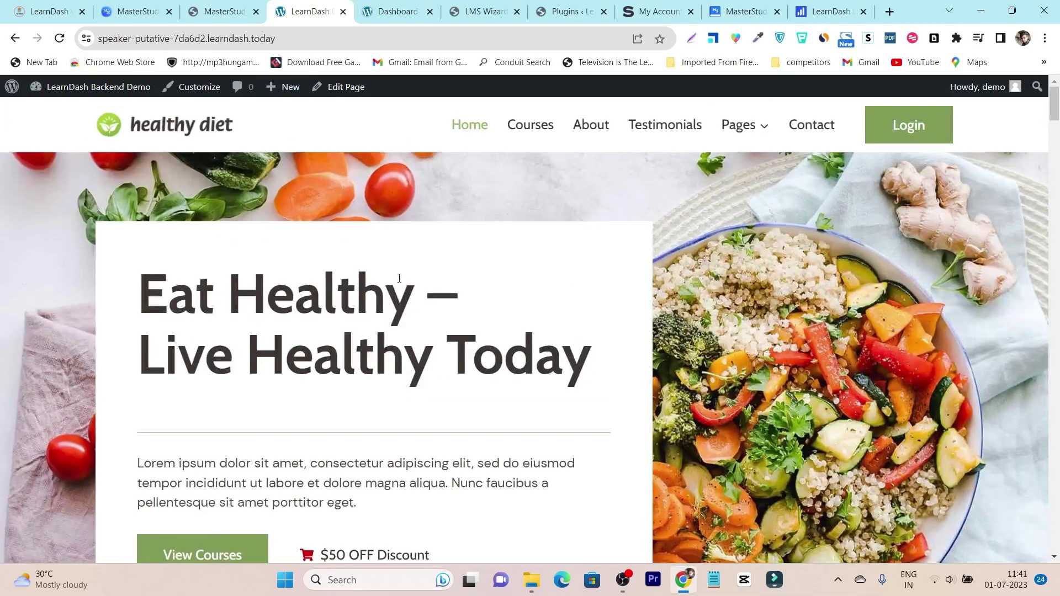
scroll(399, 278, "down", 18)
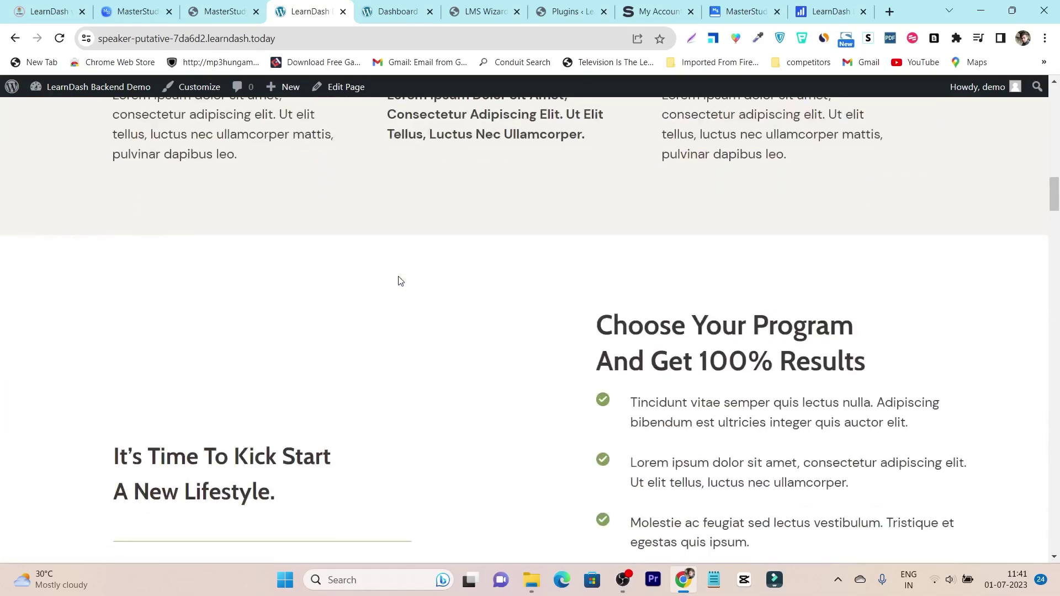
scroll(561, 314, "up", 18)
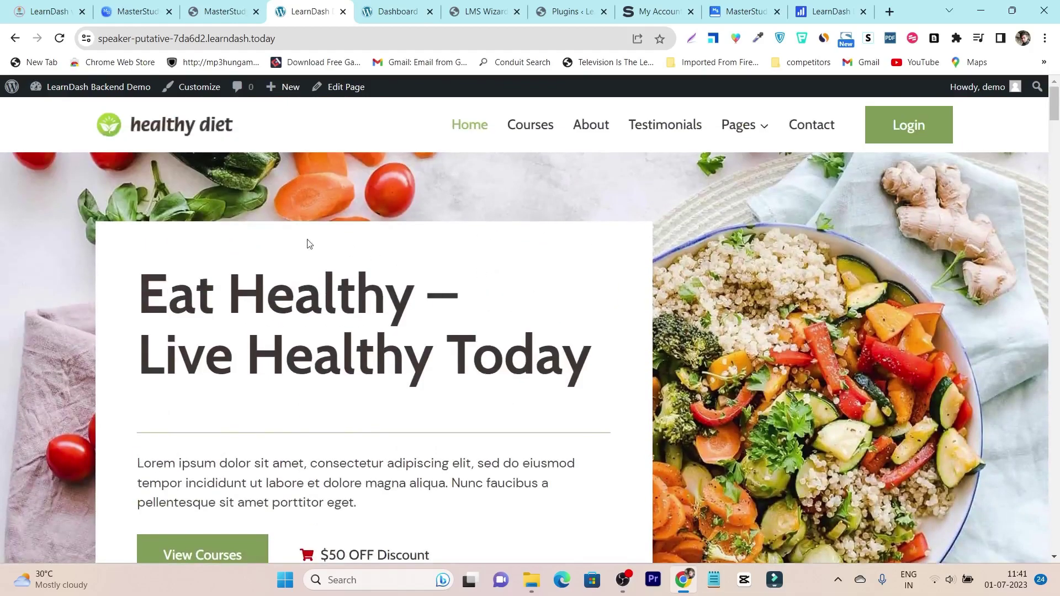
scroll(150, 193, "down", 6)
scroll(482, 264, "down", 15)
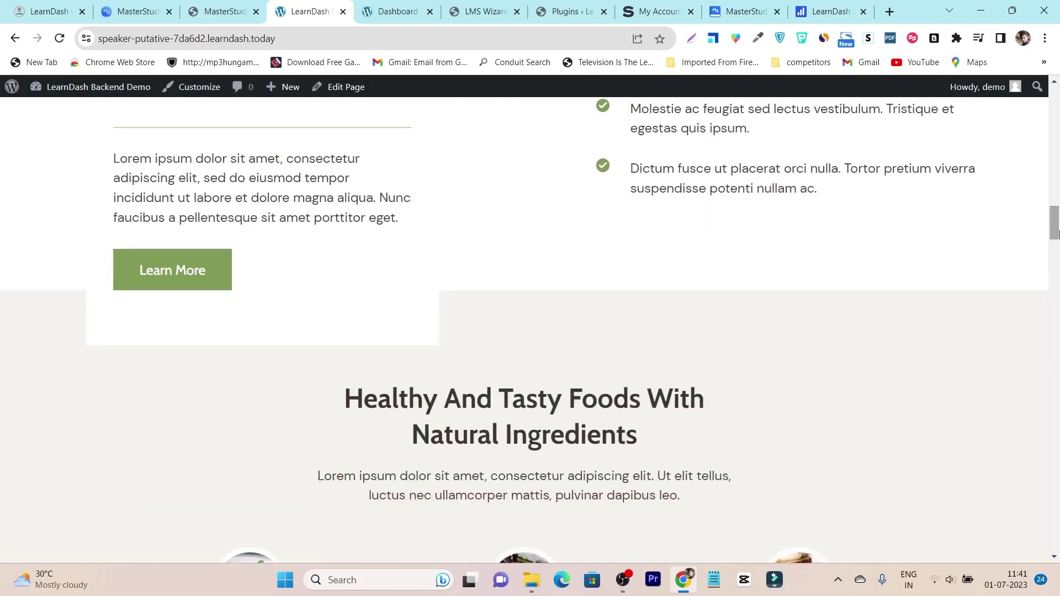
scroll(407, 222, "up", 20)
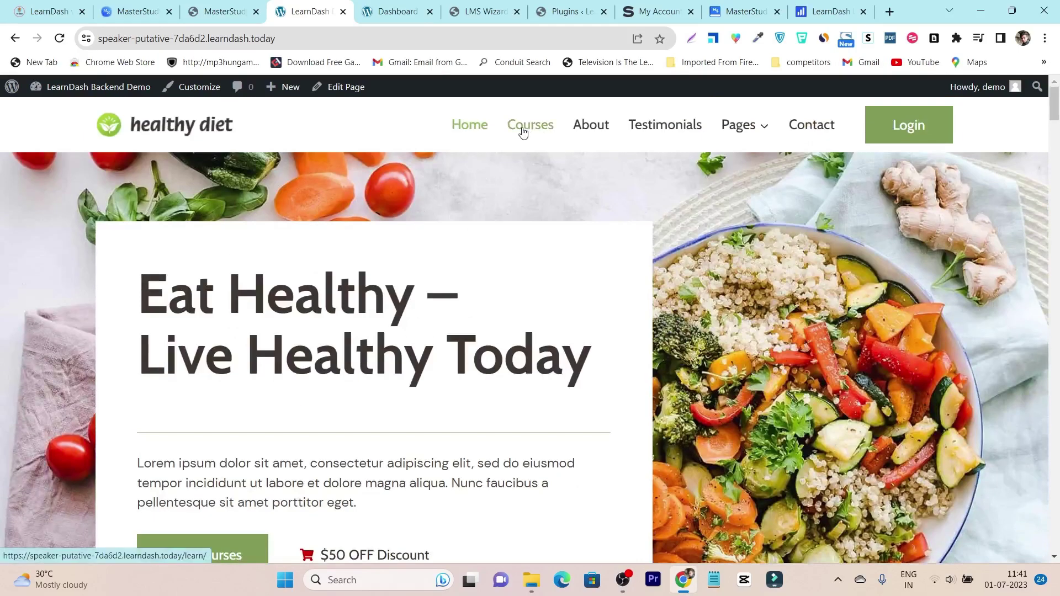
Open Courses and scroll to the grid with LearnDash 101 and the two healthy diet courses.
left_click(523, 132)
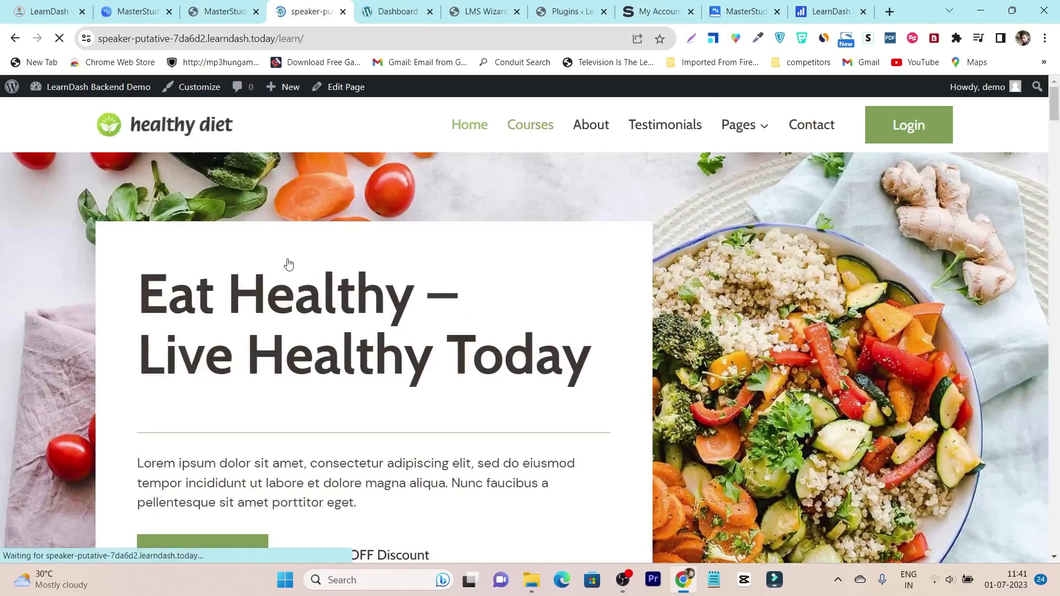
scroll(249, 293, "down", 5)
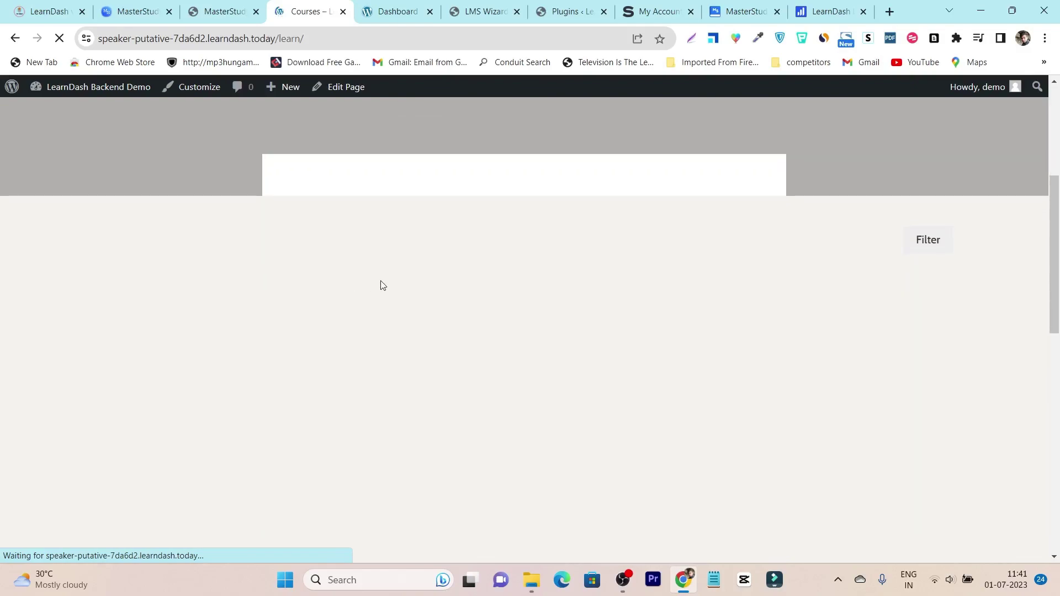
scroll(359, 274, "down", 4)
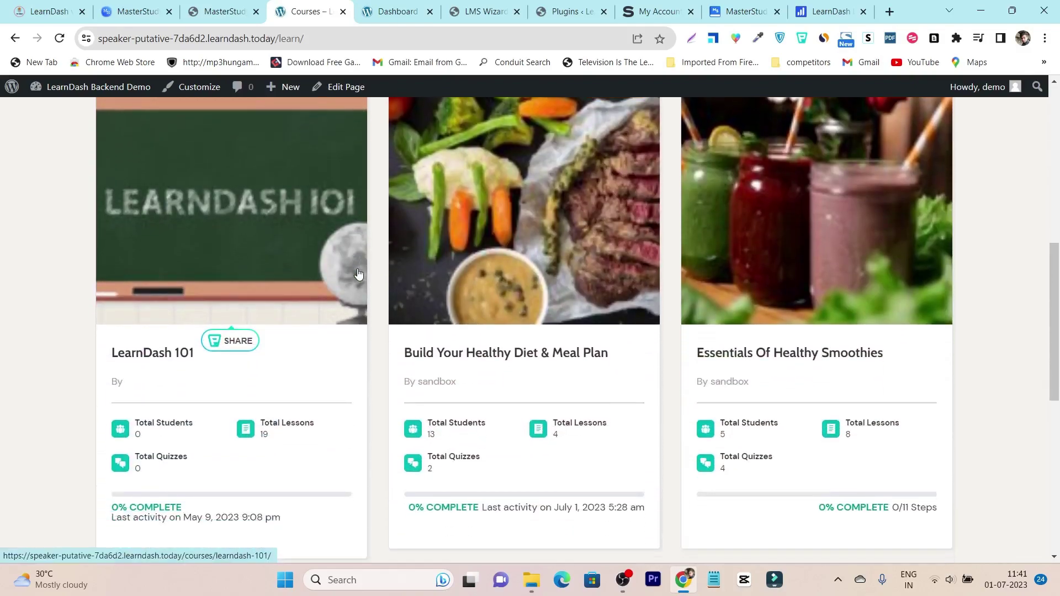
scroll(358, 275, "down", 3)
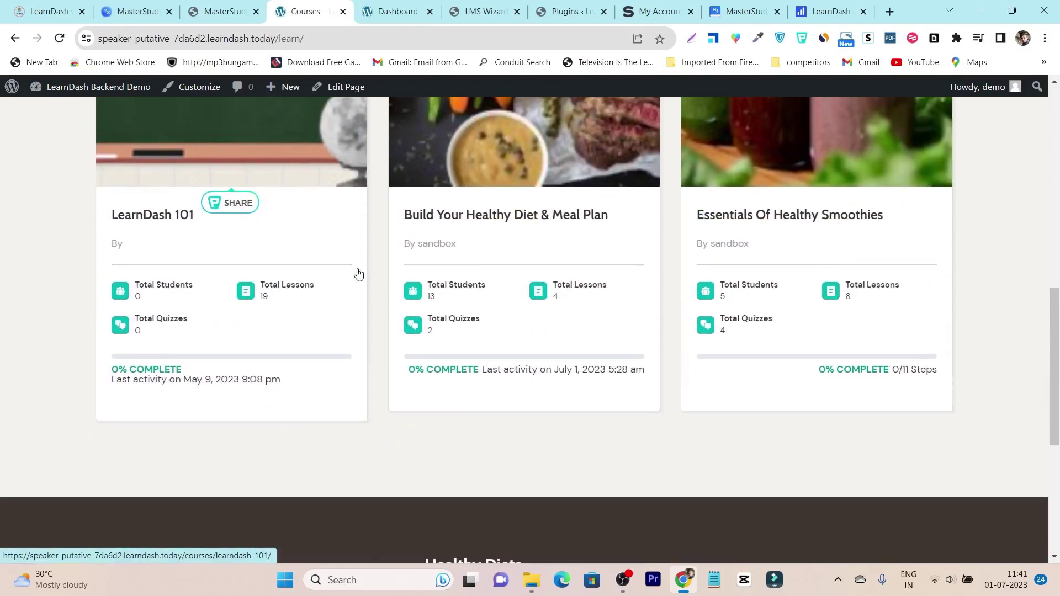
Open the LearnDash 101 course page and scroll over its 0% progress overview.
left_click(146, 215)
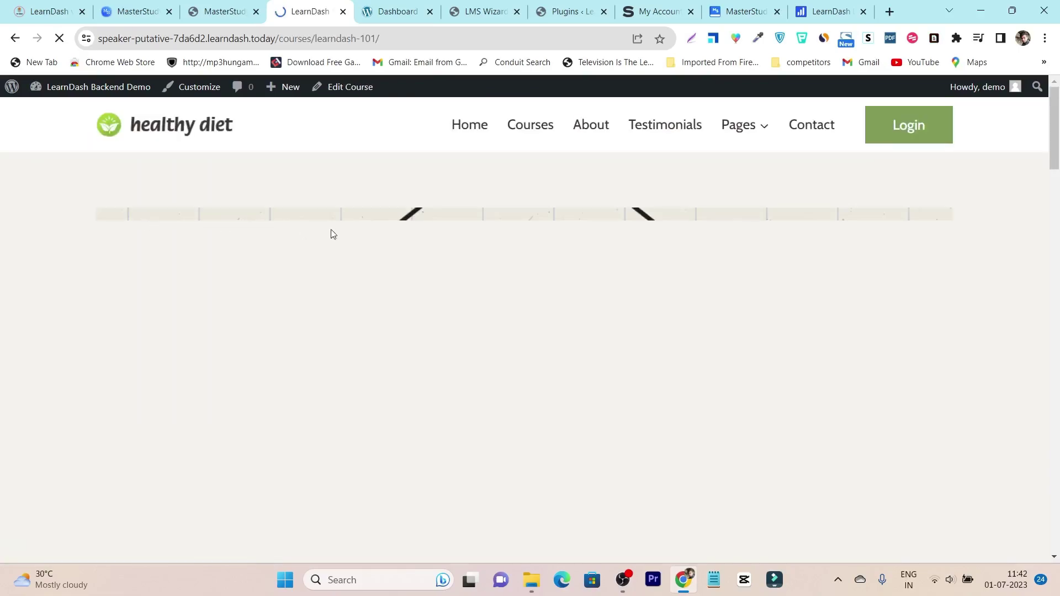
scroll(418, 234, "down", 5)
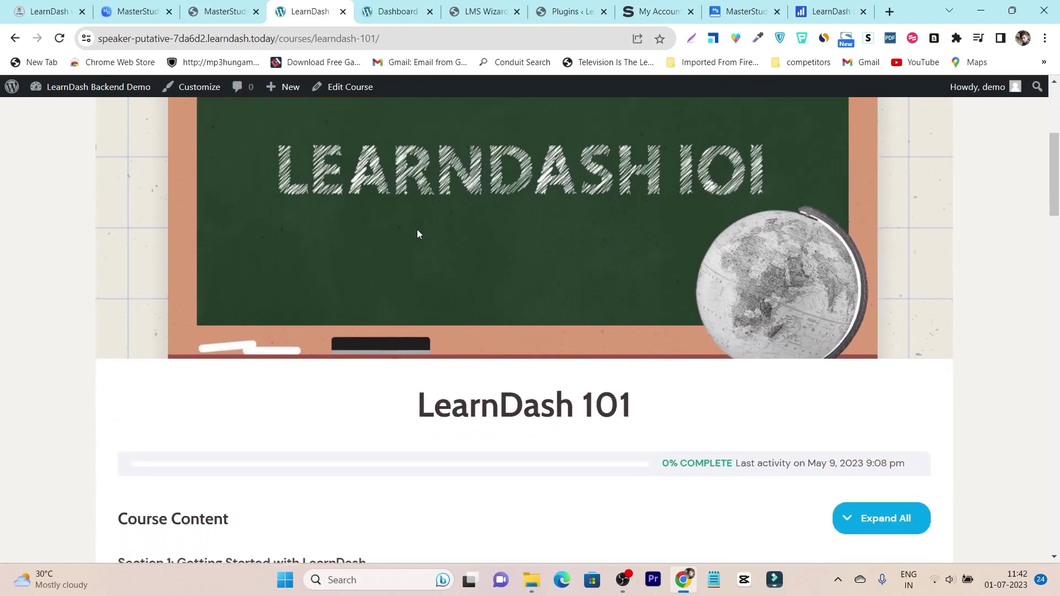
scroll(418, 234, "down", 7)
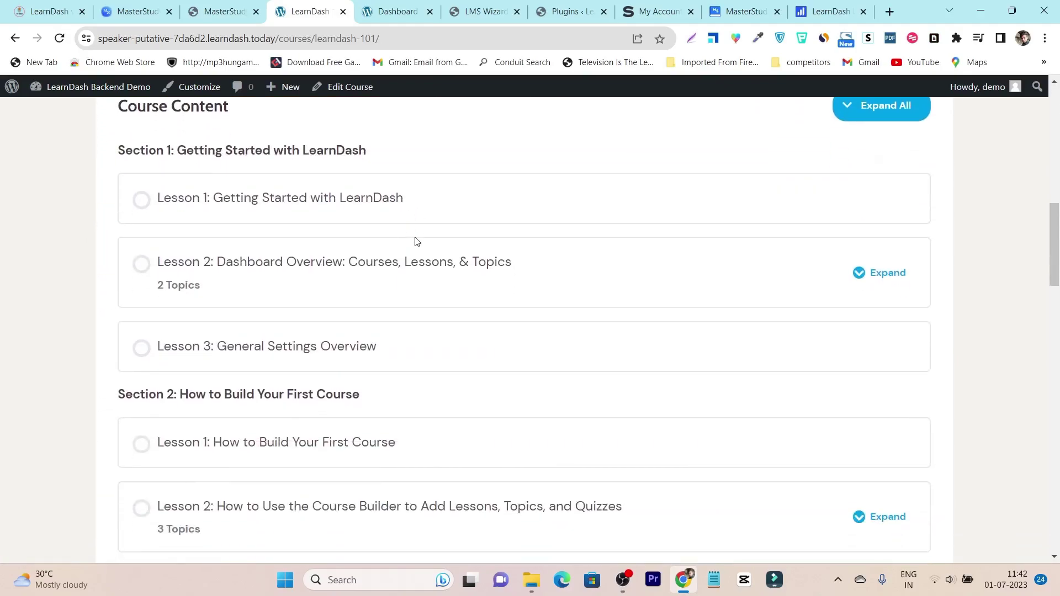
scroll(497, 258, "down", 4)
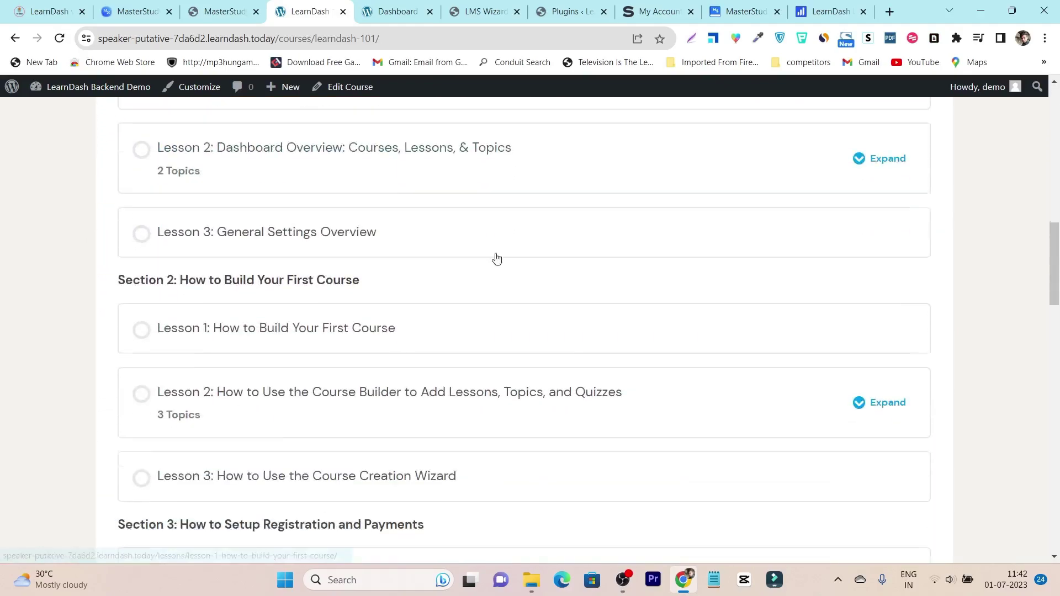
scroll(598, 359, "up", 12)
scroll(497, 331, "up", 4)
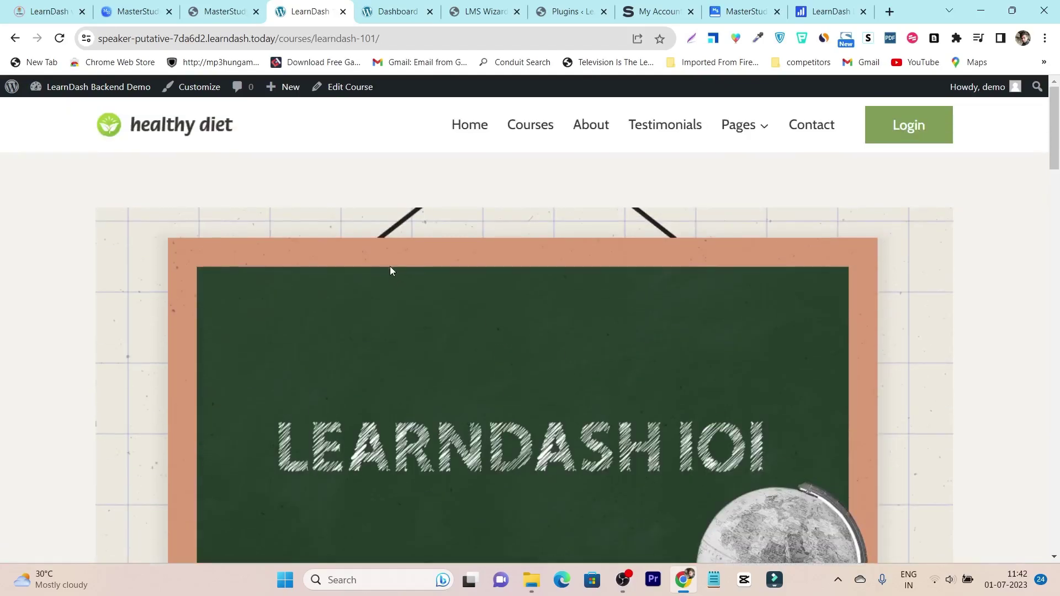
scroll(465, 259, "down", 11)
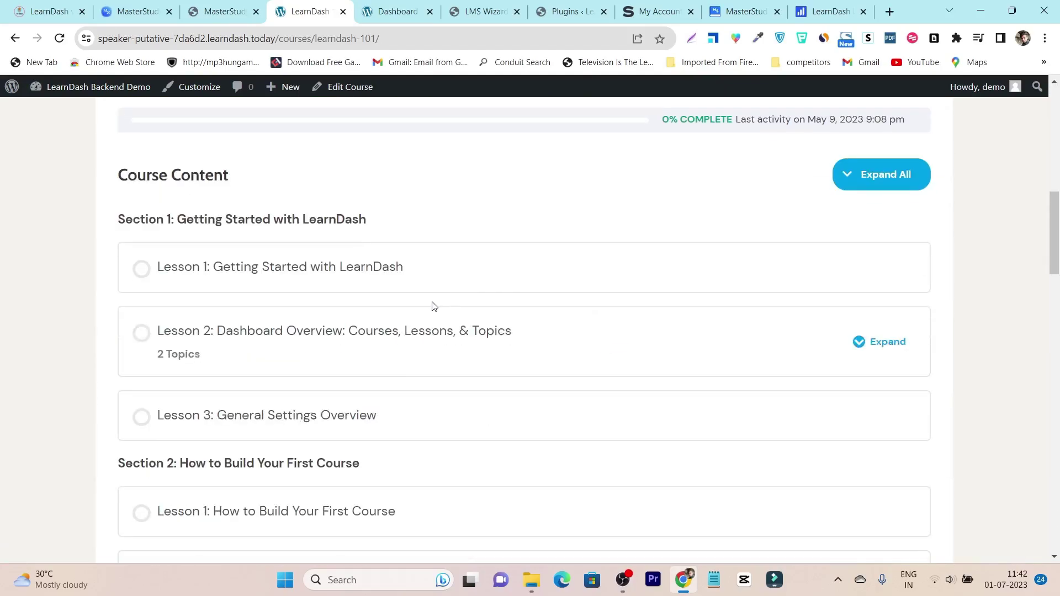
Expand every lesson in Course Content, then peek at the MasterStudy and Dashboard tabs and return.
left_click(860, 175)
scroll(370, 316, "down", 13)
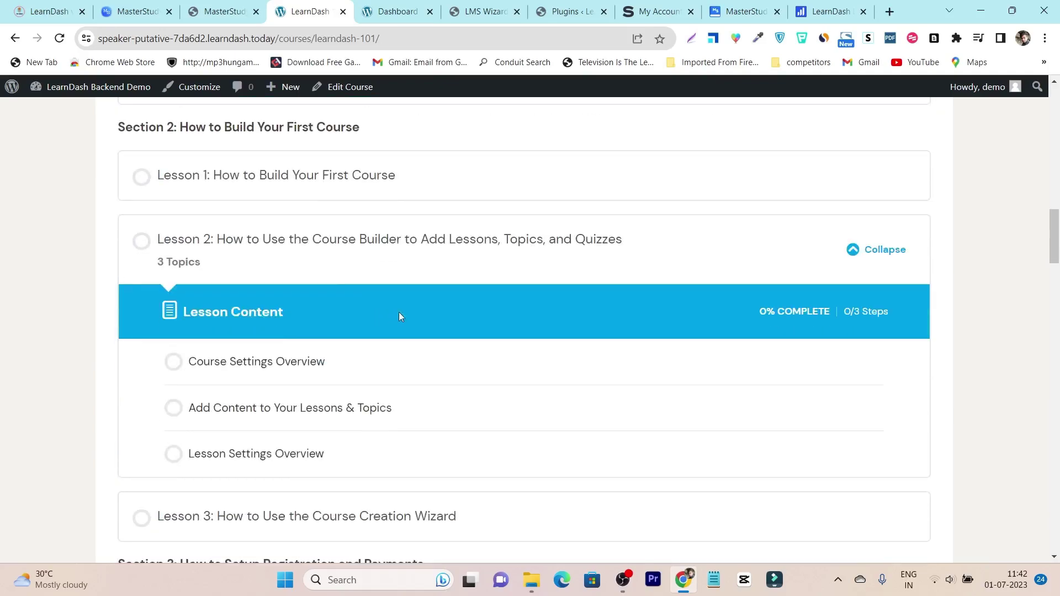
scroll(594, 332, "up", 4)
scroll(595, 331, "up", 7)
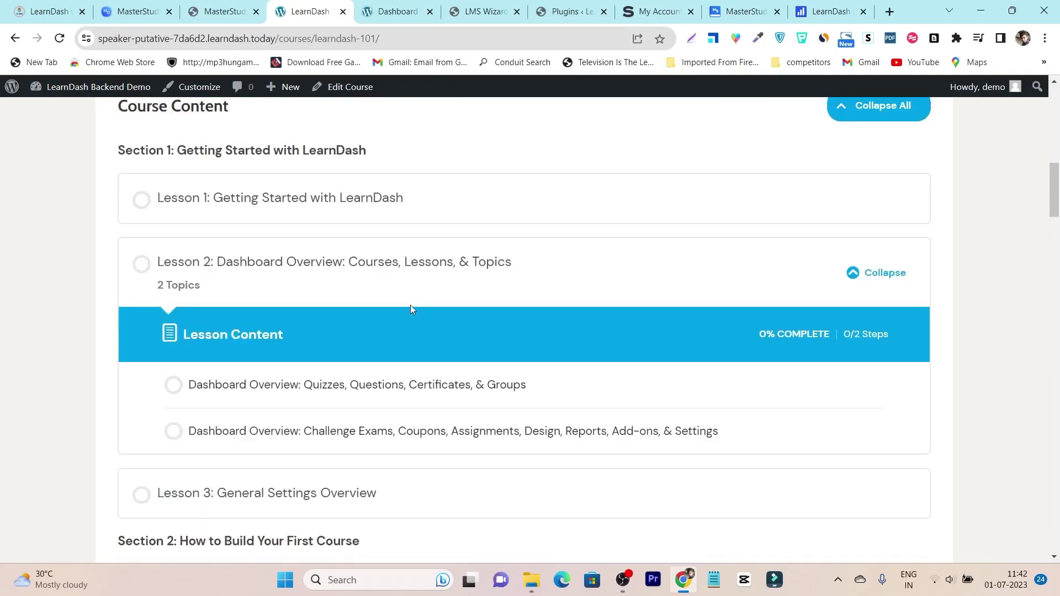
scroll(313, 279, "up", 2)
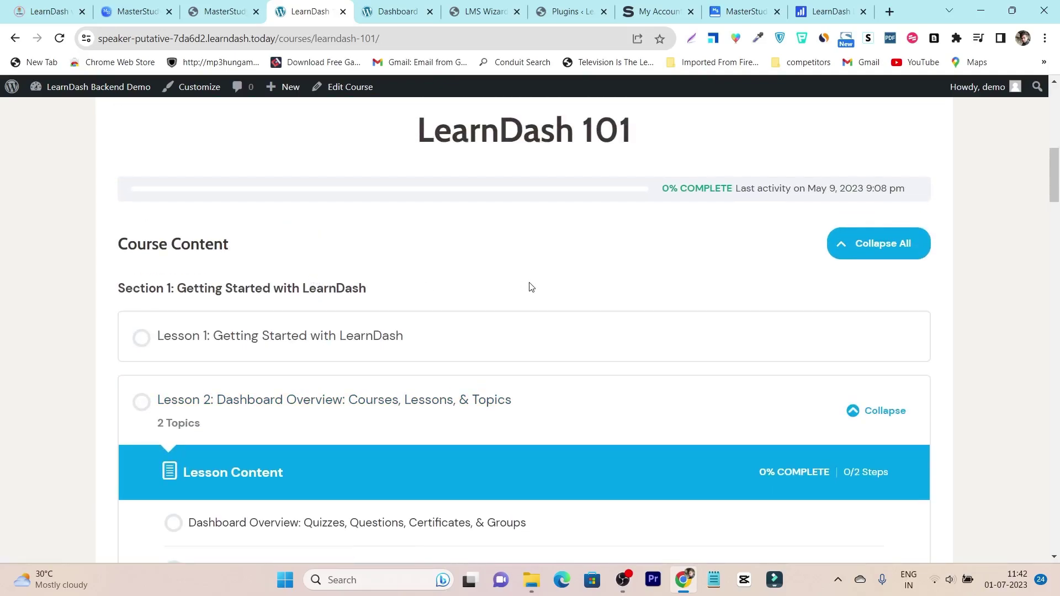
left_click(135, 11)
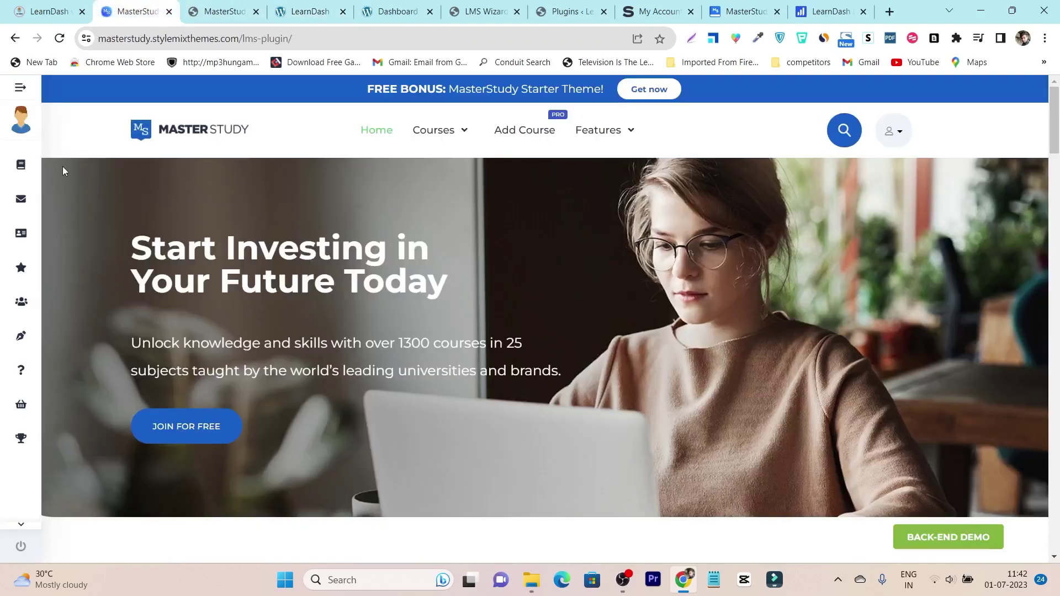
left_click(396, 11)
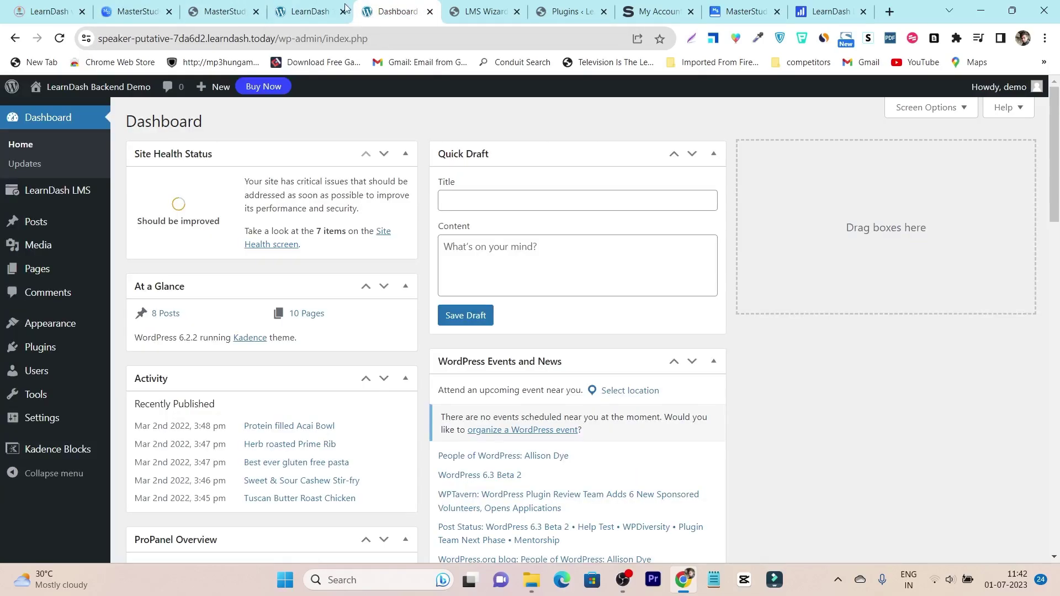
left_click(312, 11)
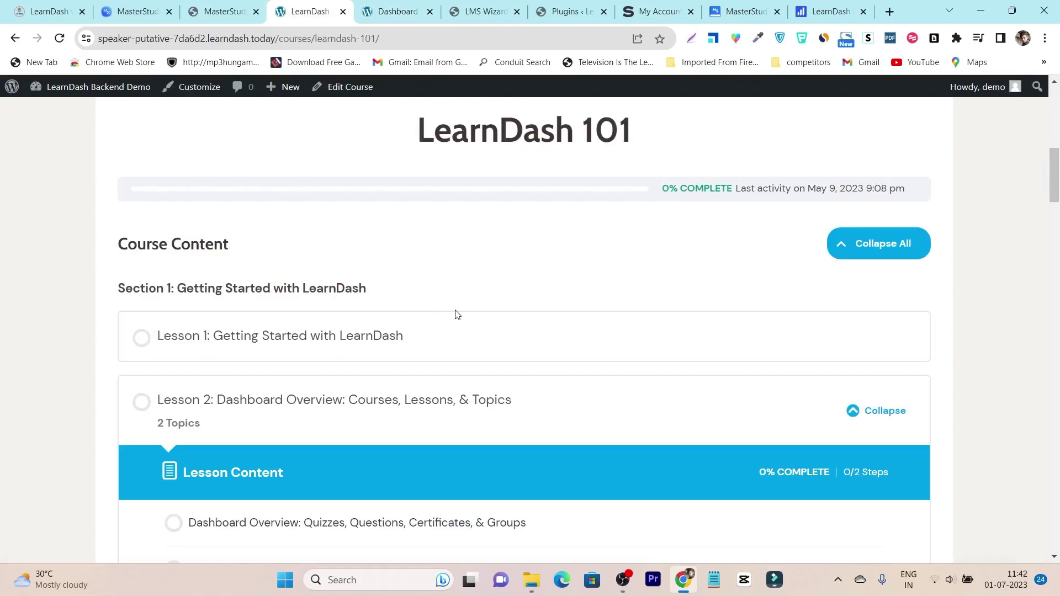
Open Lesson 1: Getting Started with LearnDash and mark it complete.
left_click(279, 338)
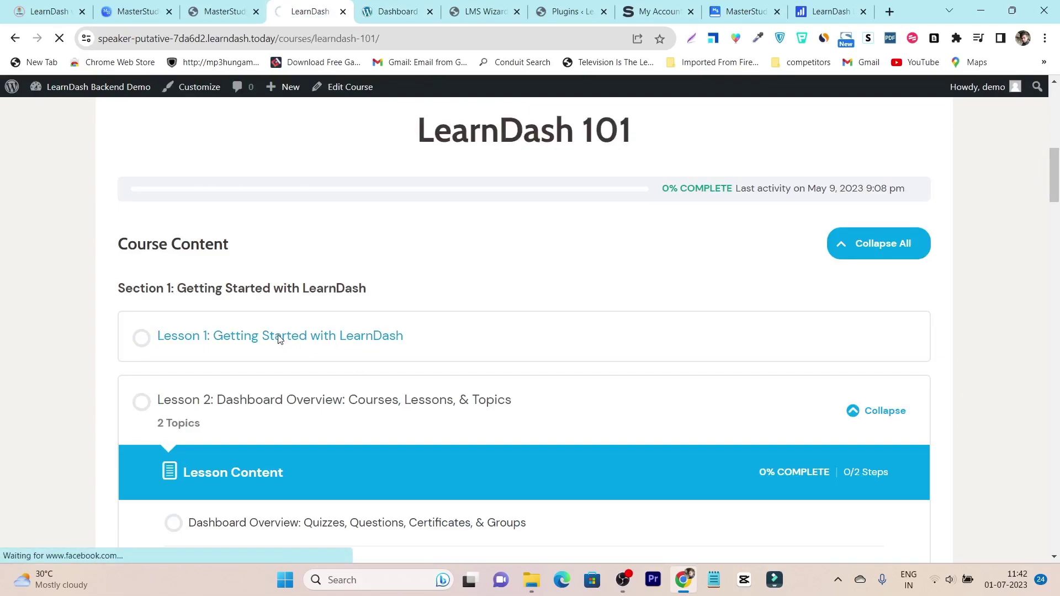
scroll(447, 318, "down", 2)
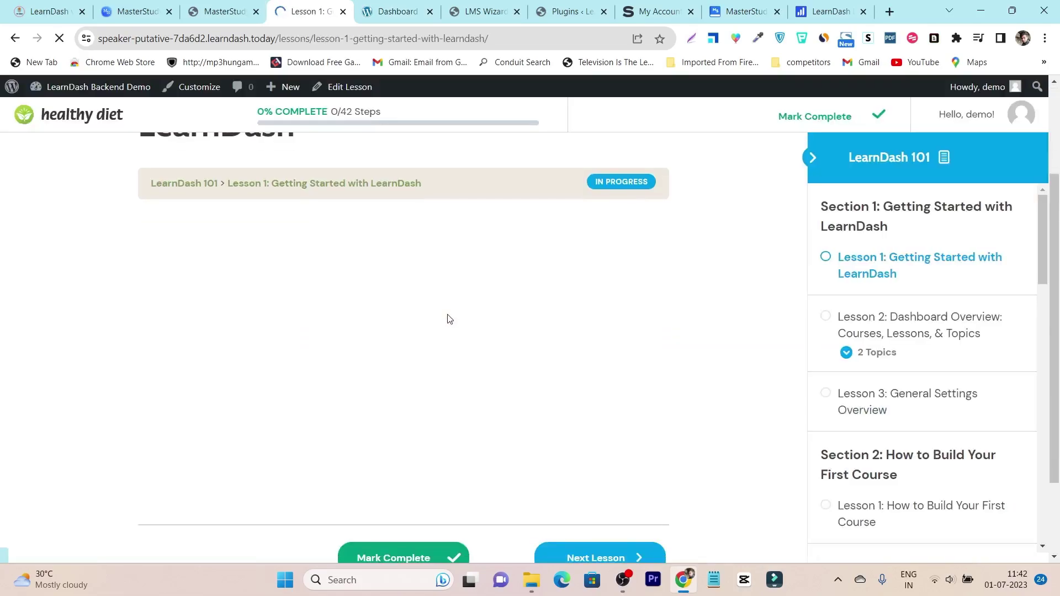
scroll(447, 318, "down", 2)
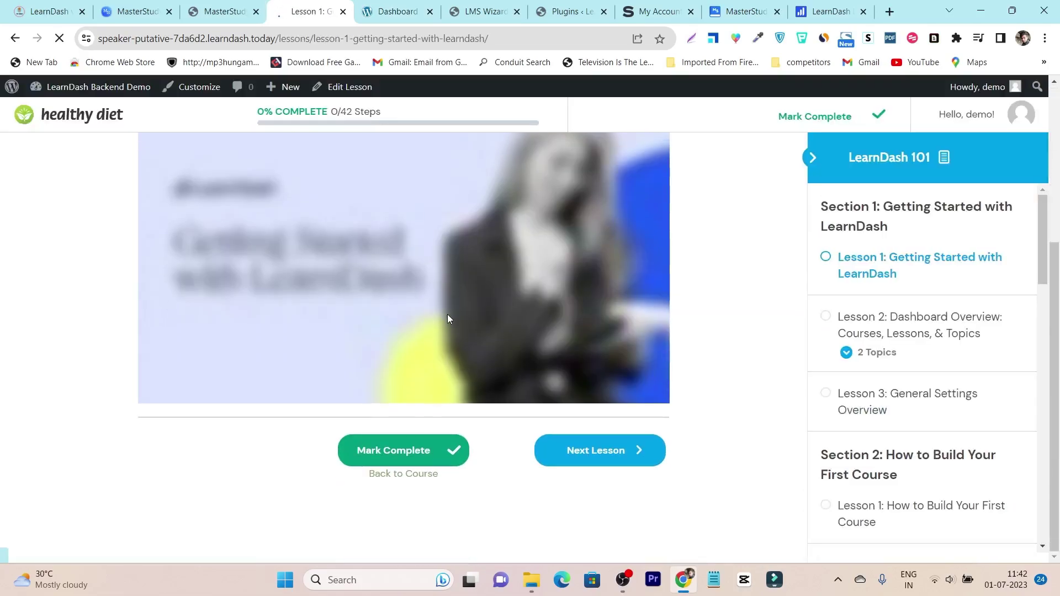
left_click(423, 466)
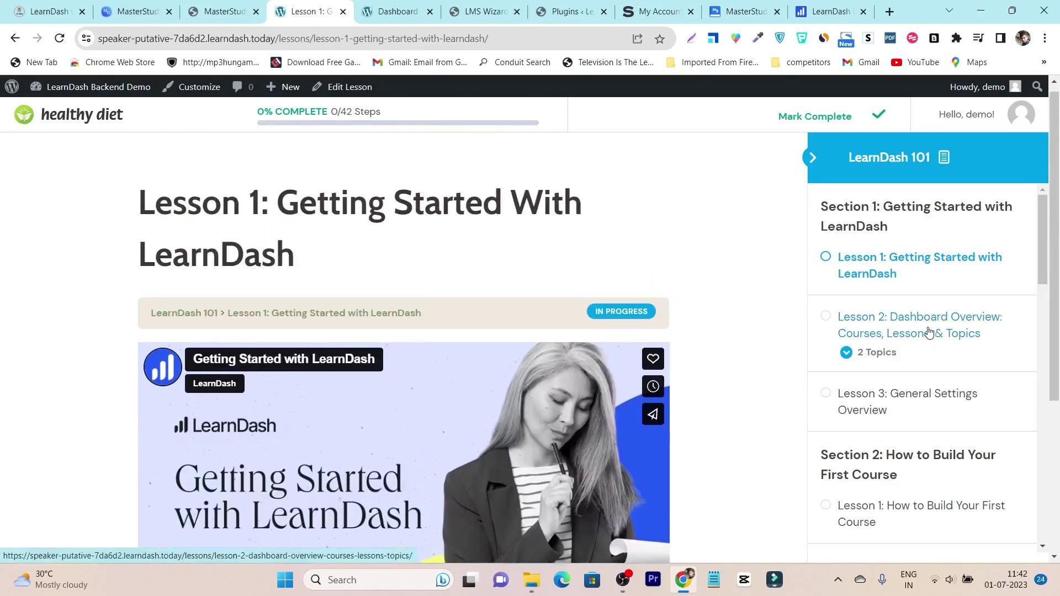
Go to the healthy diet homepage, then switch to the MasterStudy LMS plugin page.
scroll(933, 310, "down", 8)
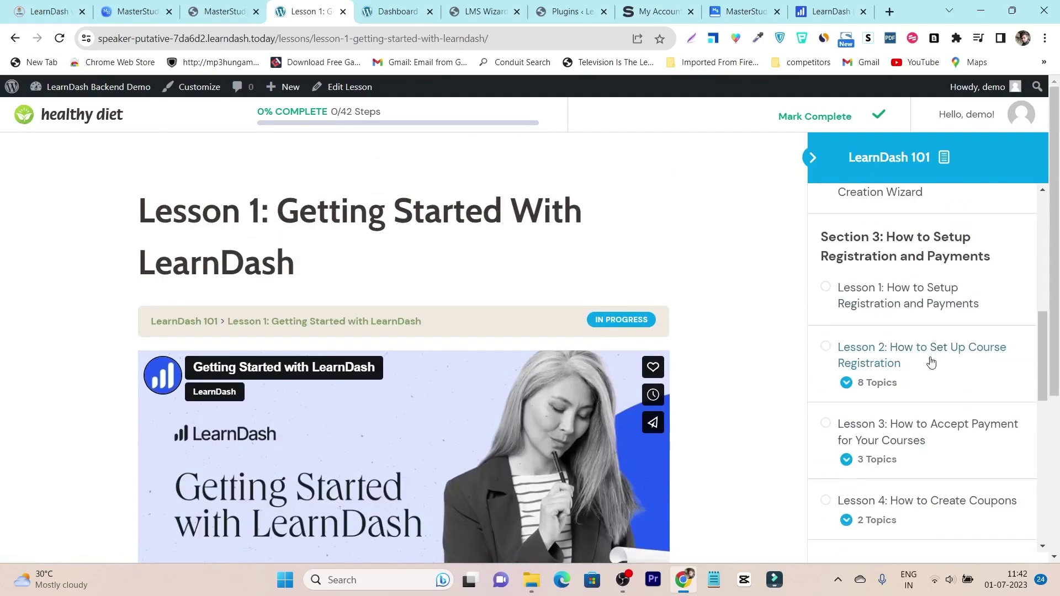
scroll(931, 381, "down", 2)
scroll(926, 396, "up", 10)
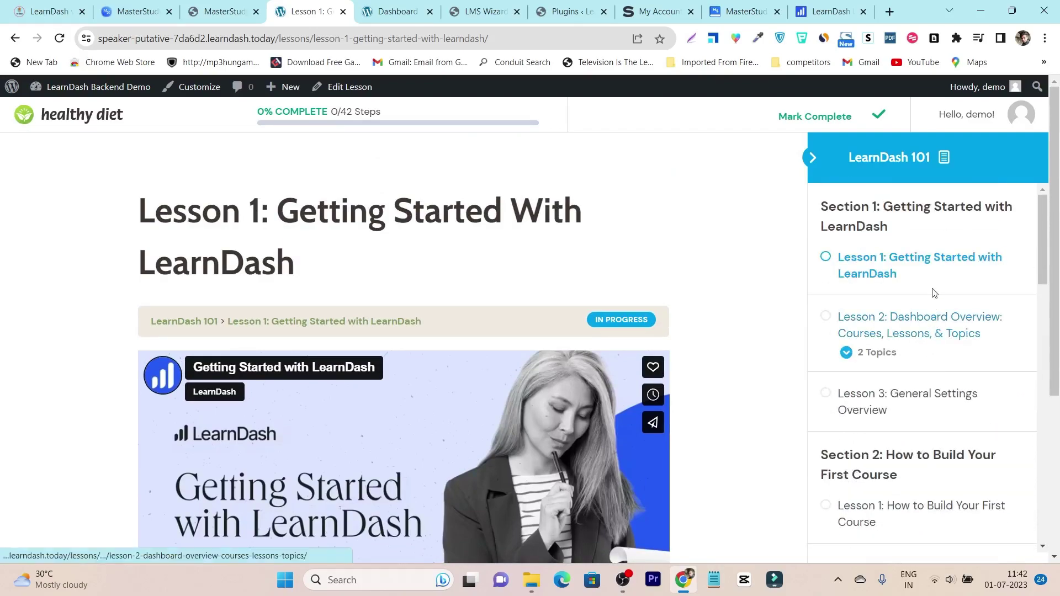
left_click(89, 124)
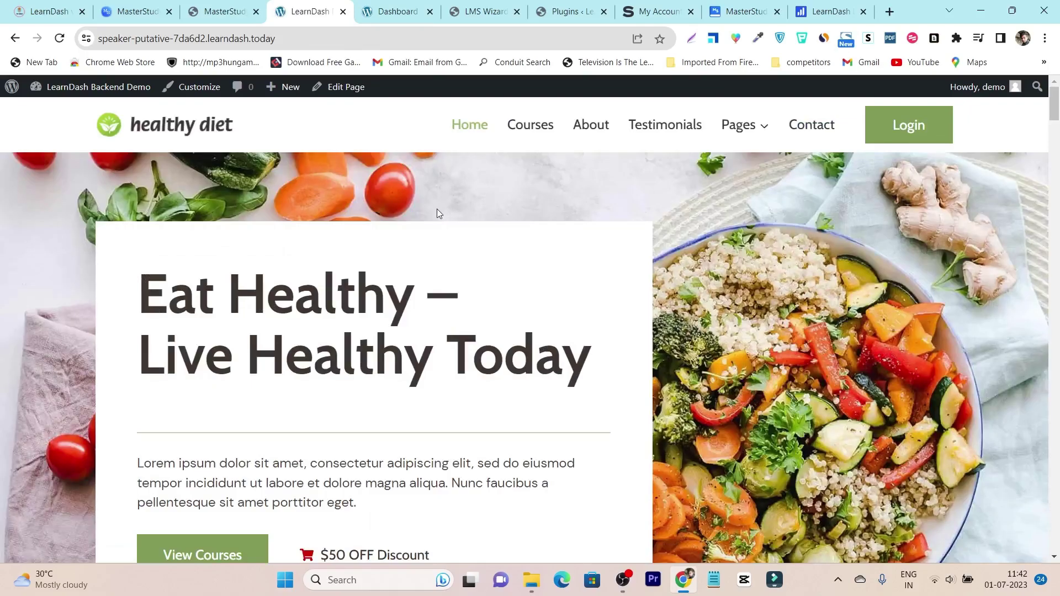
left_click(116, 12)
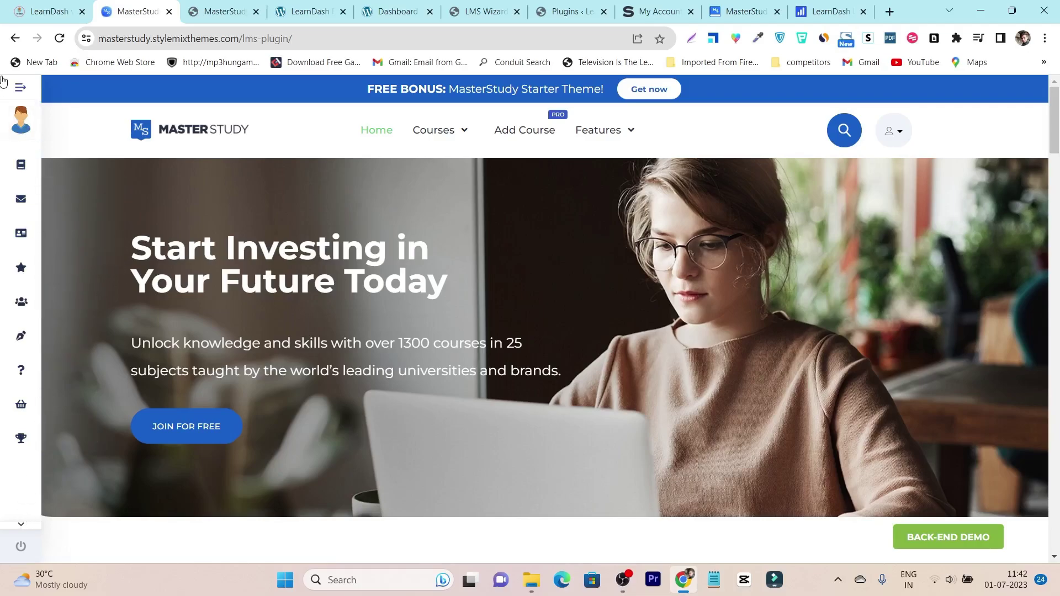
Log the student account out of the MasterStudy demo and return to the LearnDash healthy diet tab.
left_click(25, 95)
scroll(83, 514, "down", 4)
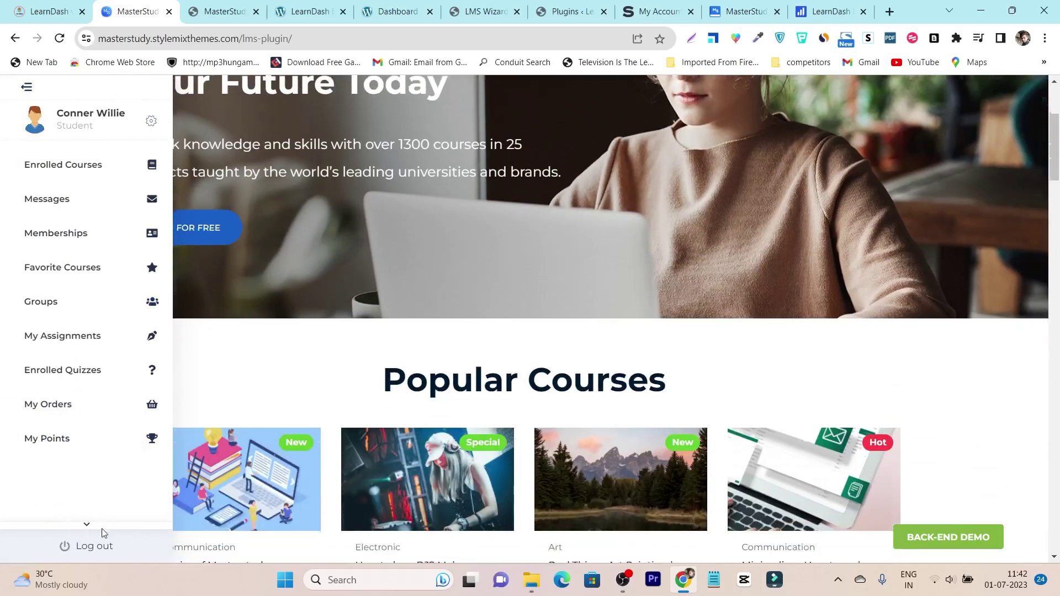
left_click(95, 558)
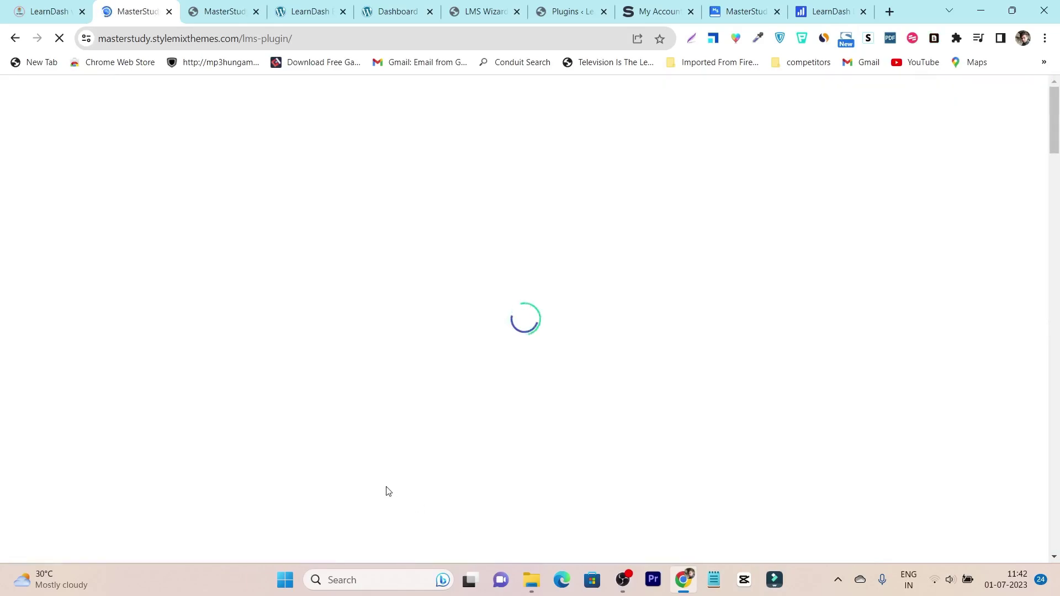
left_click(302, 11)
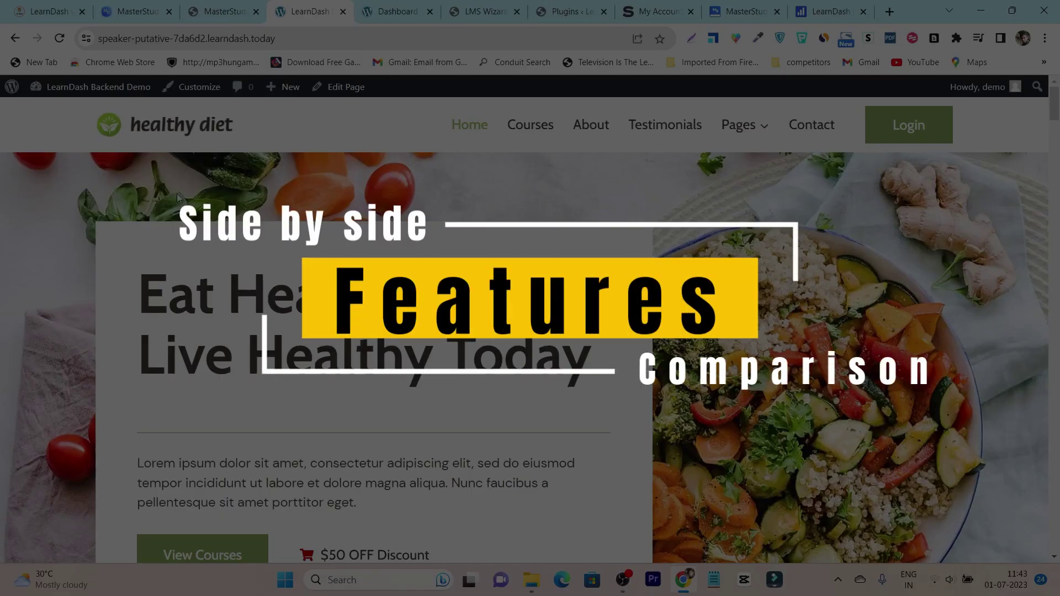
Open the LearnDash vs MasterStudy LMS article and scroll down to its comparison table.
left_click(39, 7)
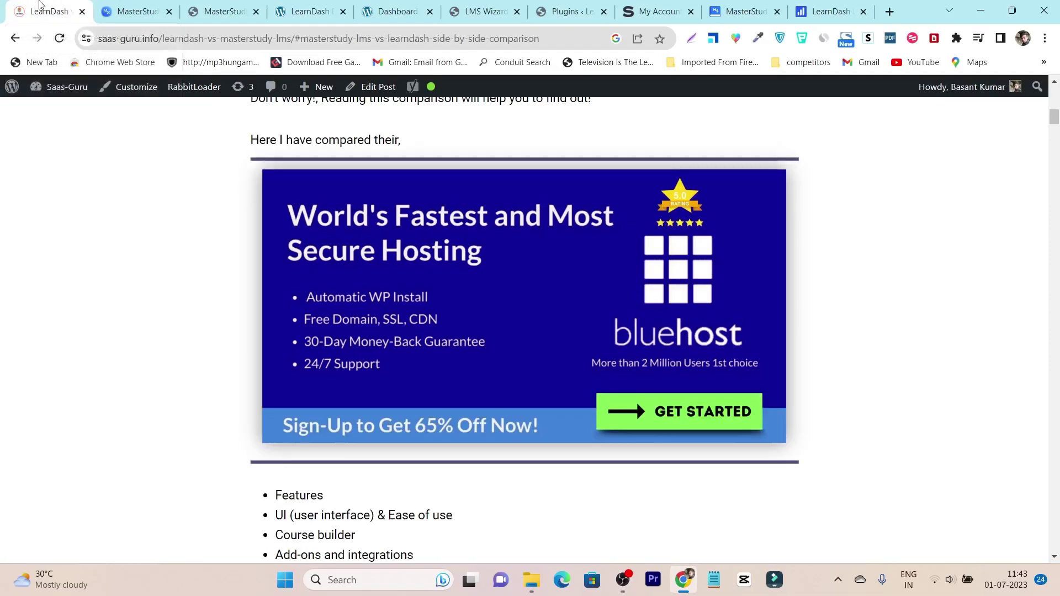
scroll(513, 283, "down", 10)
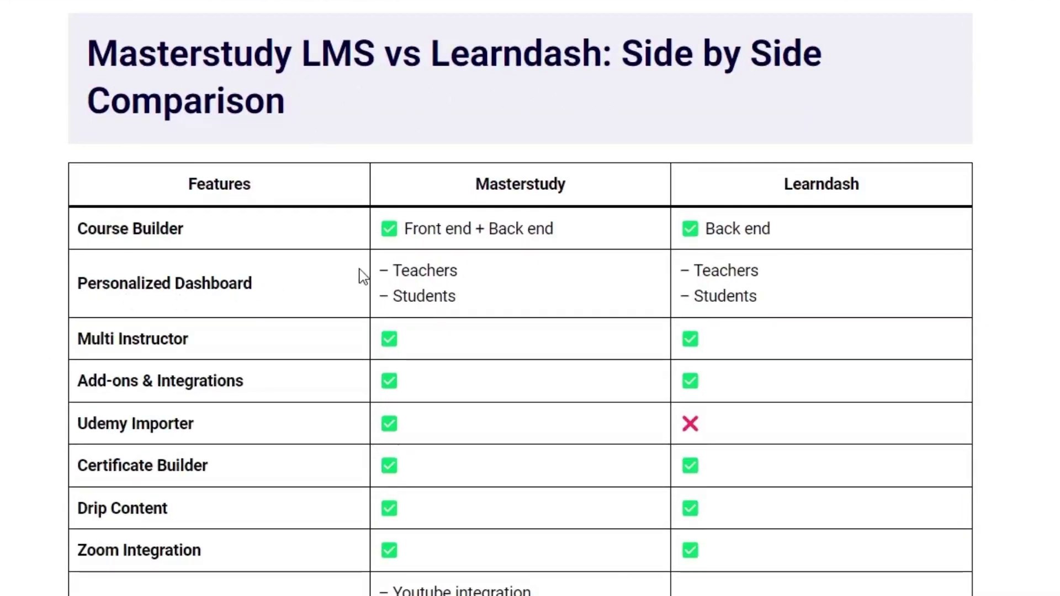
scroll(362, 276, "down", 4)
scroll(360, 389, "up", 6)
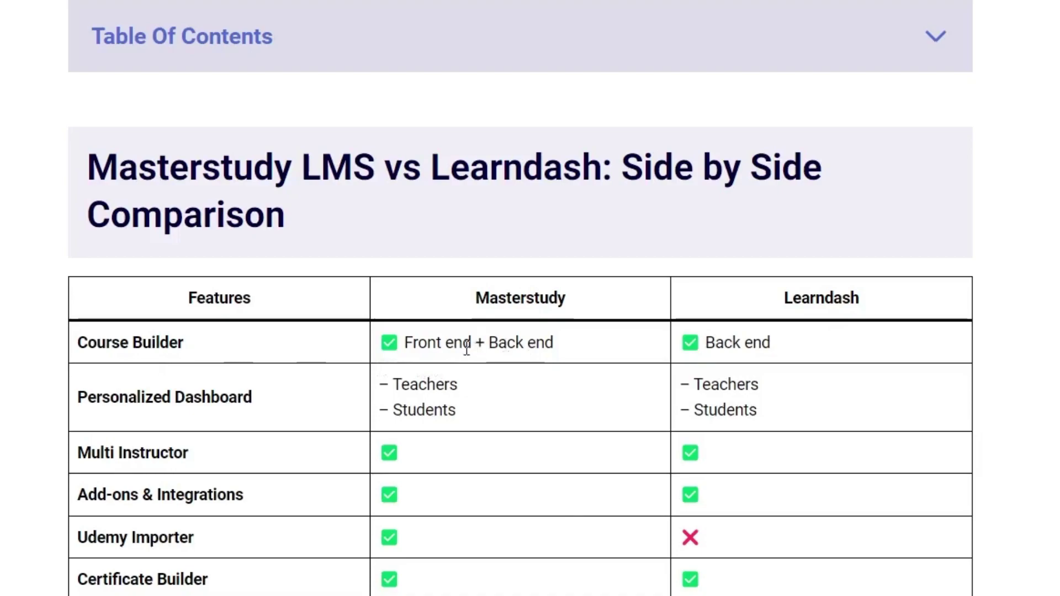
Highlight 'Front end' and other Course Builder cell text, then scroll back to the article top.
left_click_drag(474, 345, 393, 347)
left_click(801, 331)
left_click_drag(710, 364, 764, 360)
scroll(767, 361, "down", 6)
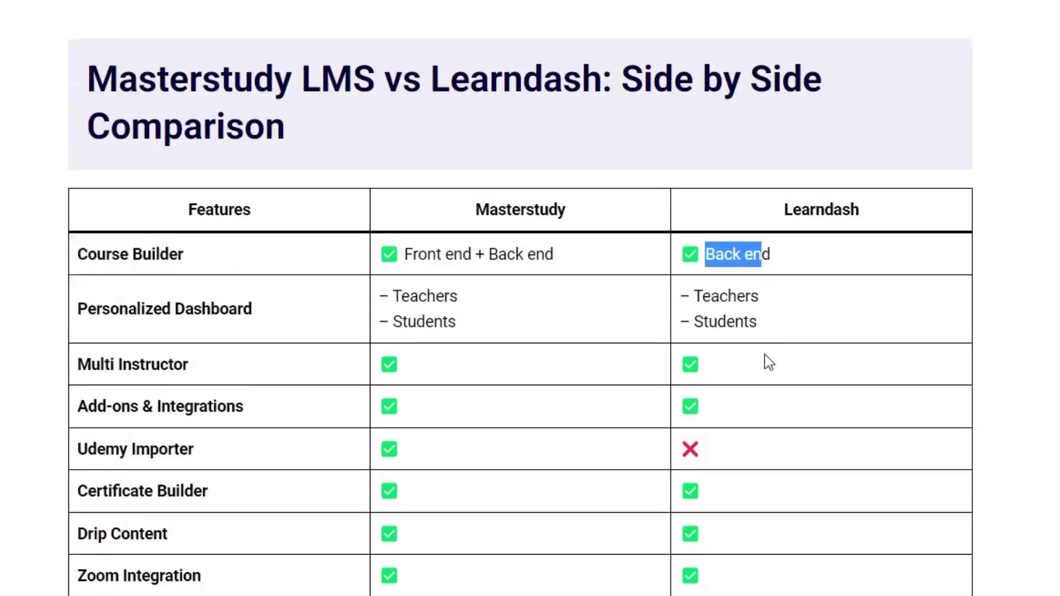
scroll(432, 207, "down", 10)
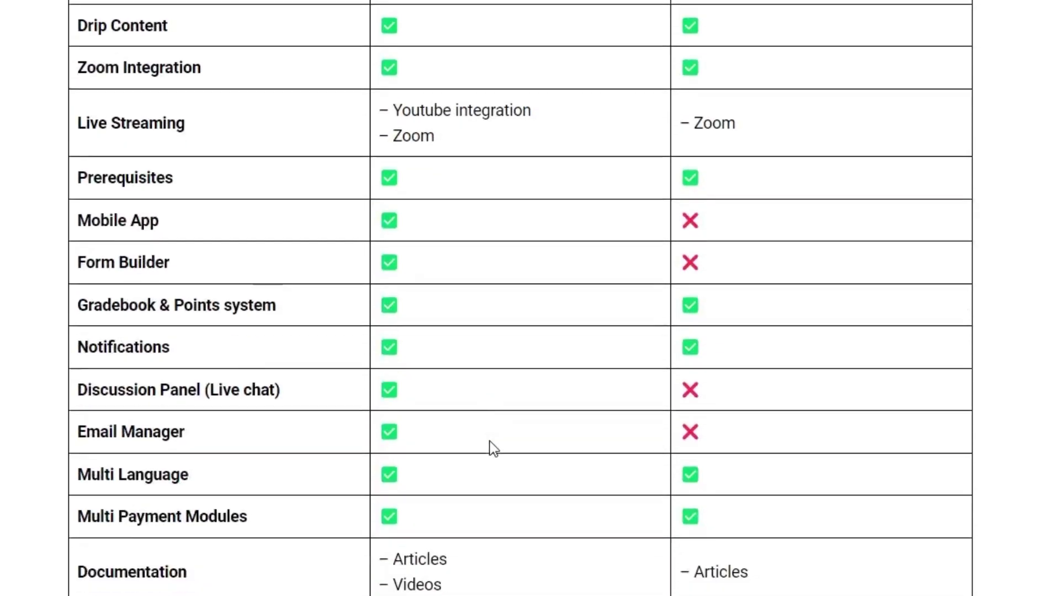
scroll(578, 354, "up", 6)
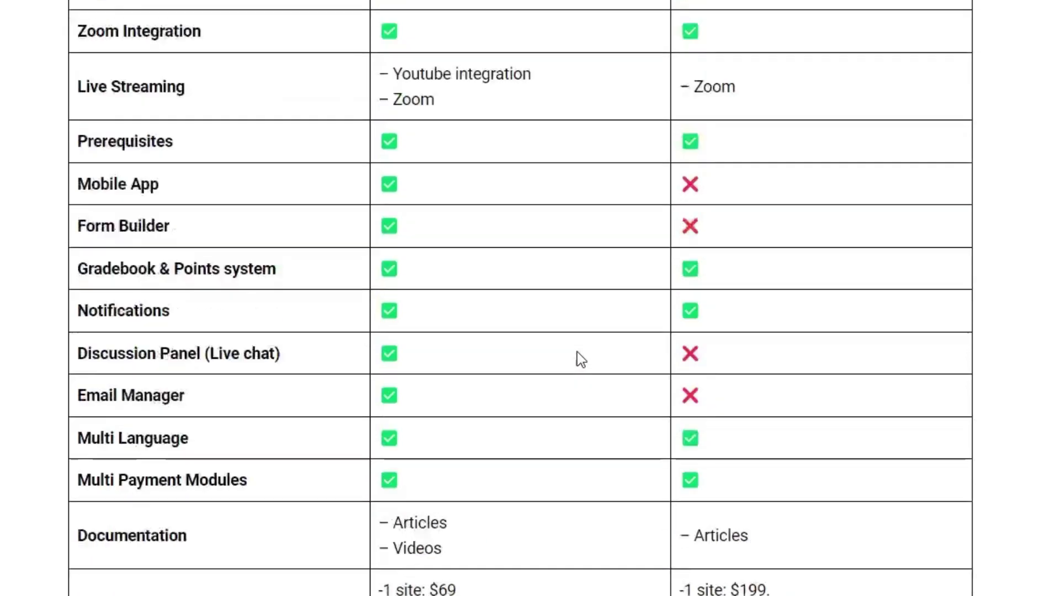
scroll(577, 353, "up", 6)
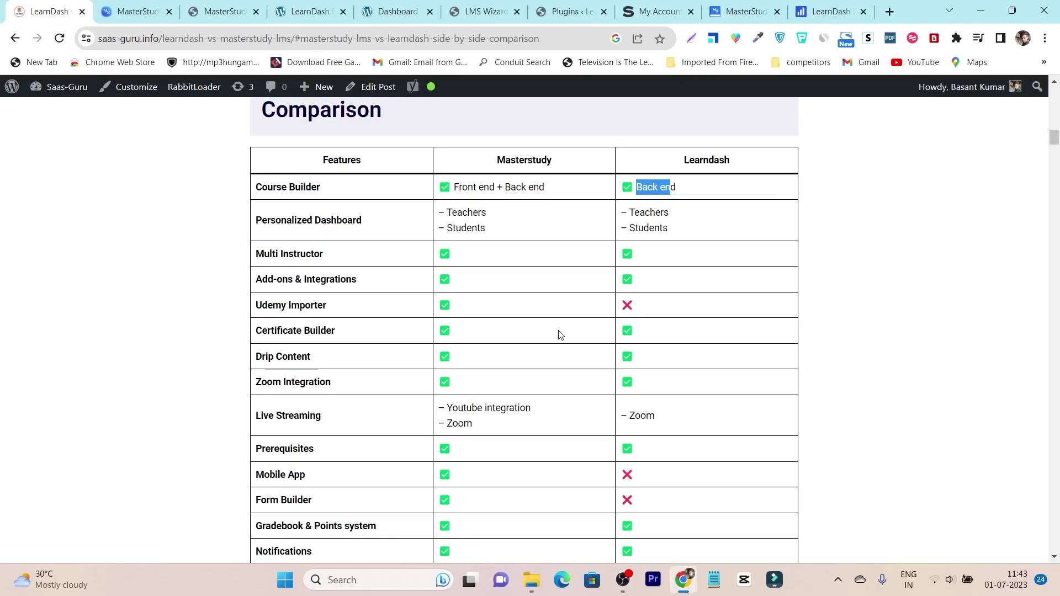
scroll(560, 335, "down", 1)
scroll(558, 334, "up", 15)
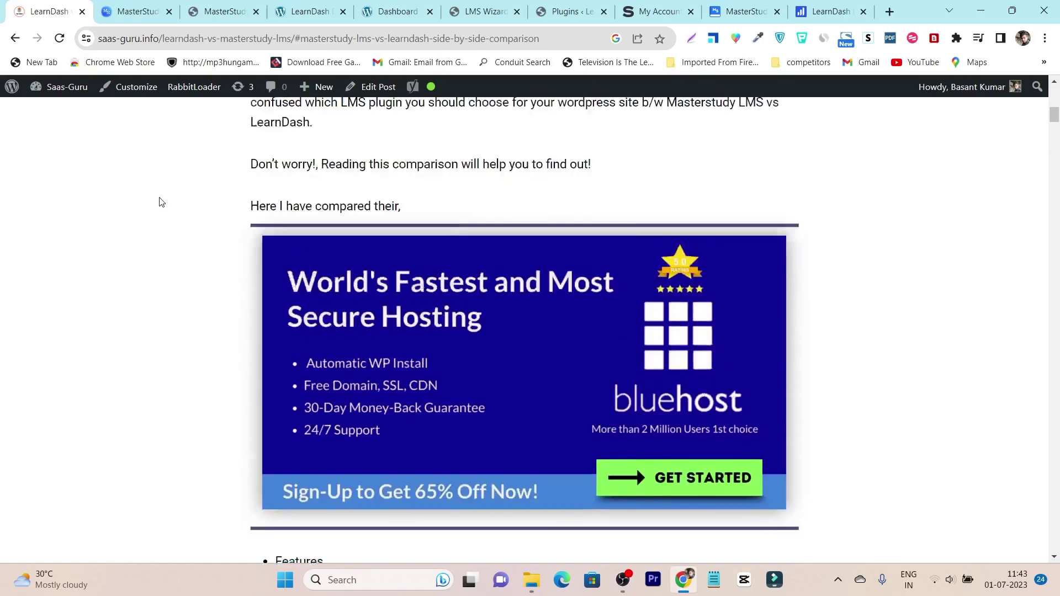
scroll(165, 196, "up", 8)
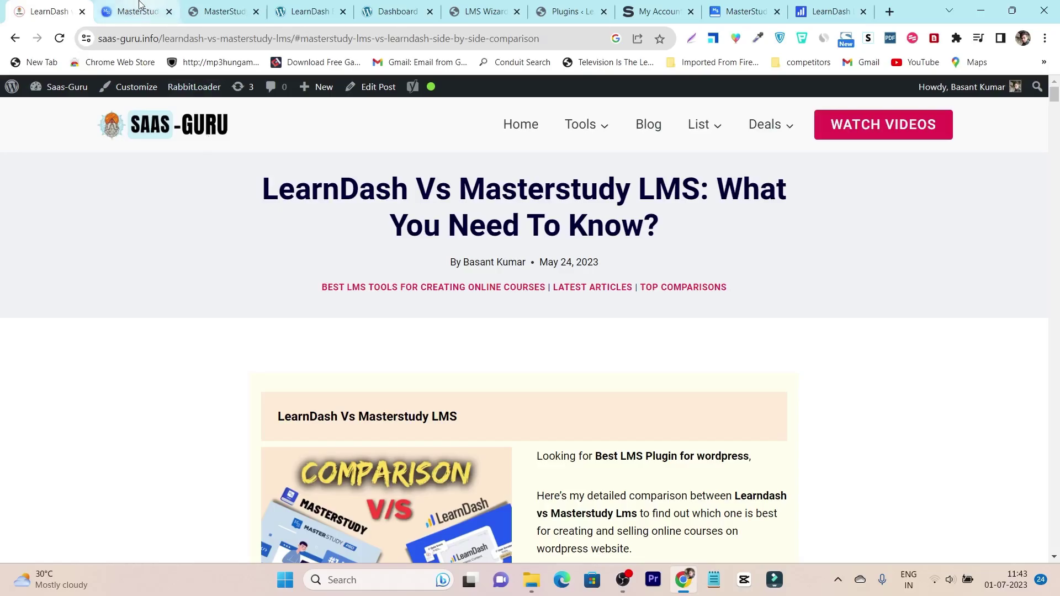
Open MasterStudy LMS Settings in the plugin admin and scroll through the General options.
left_click(138, 6)
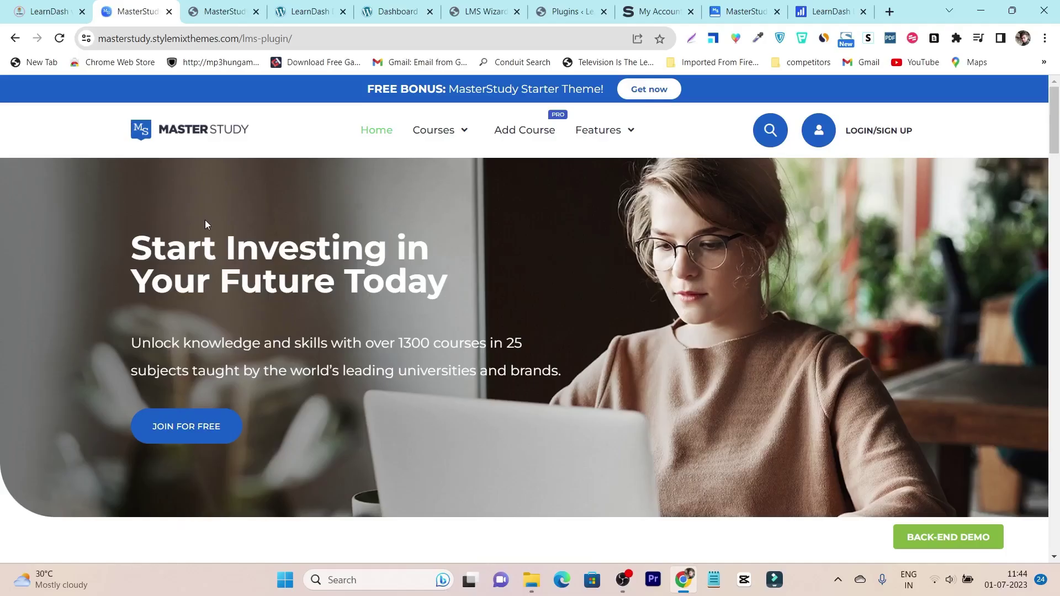
left_click(216, 16)
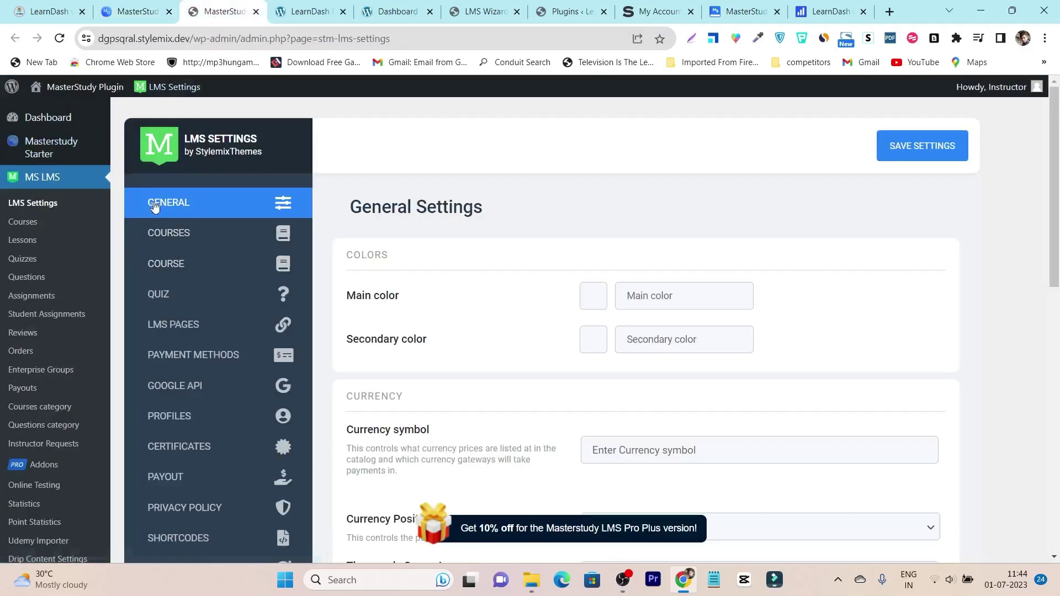
scroll(132, 260, "down", 2)
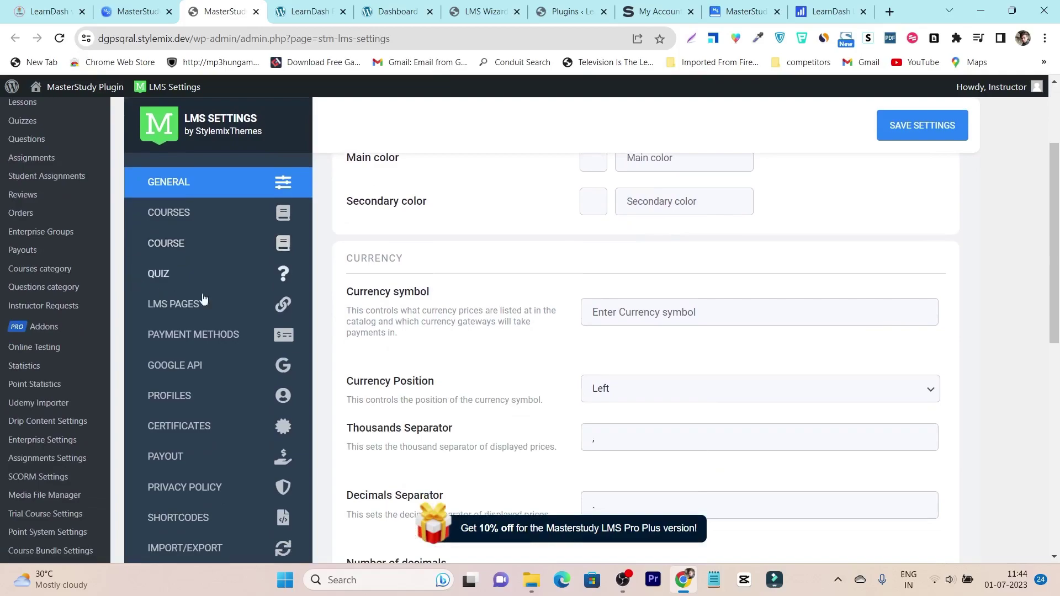
scroll(300, 286, "up", 2)
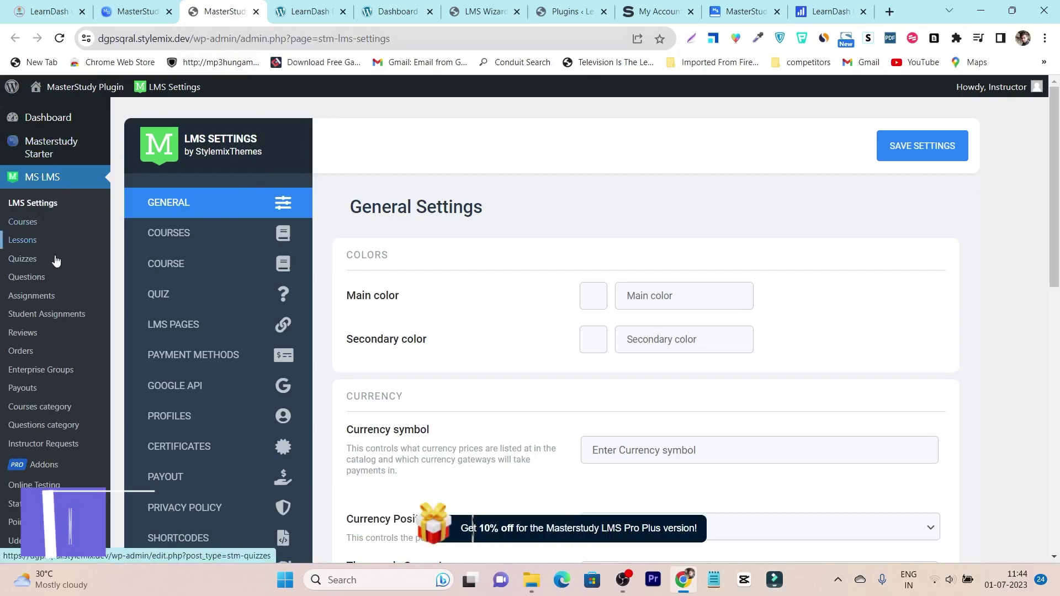
scroll(58, 348, "down", 3)
scroll(70, 359, "up", 3)
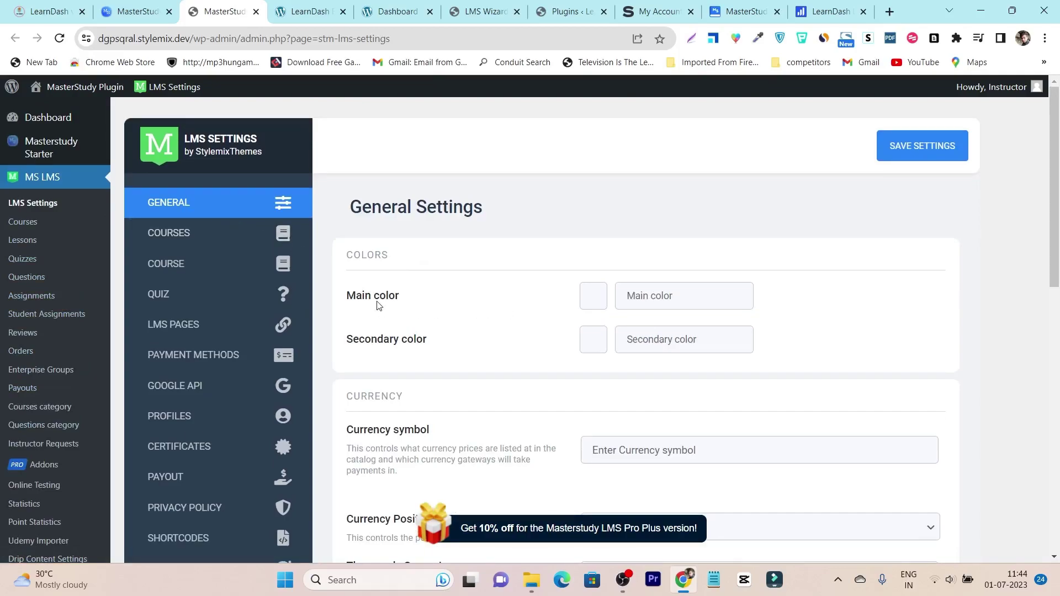
scroll(546, 310, "down", 6)
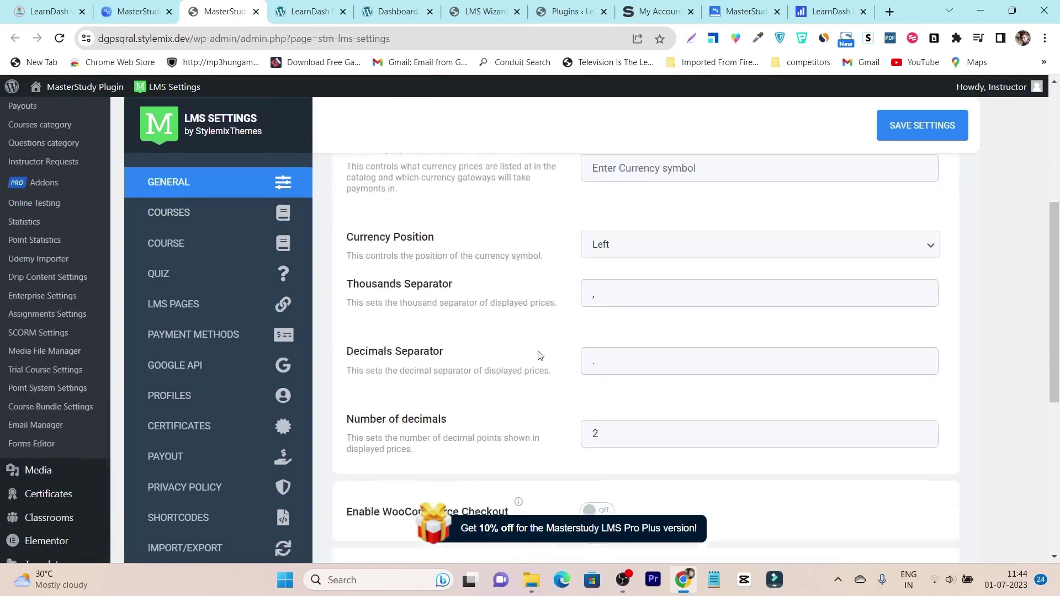
scroll(221, 276, "up", 3)
View the Courses settings: Grid layout, 4 courses per row, 9 per page, load-more button.
left_click(226, 221)
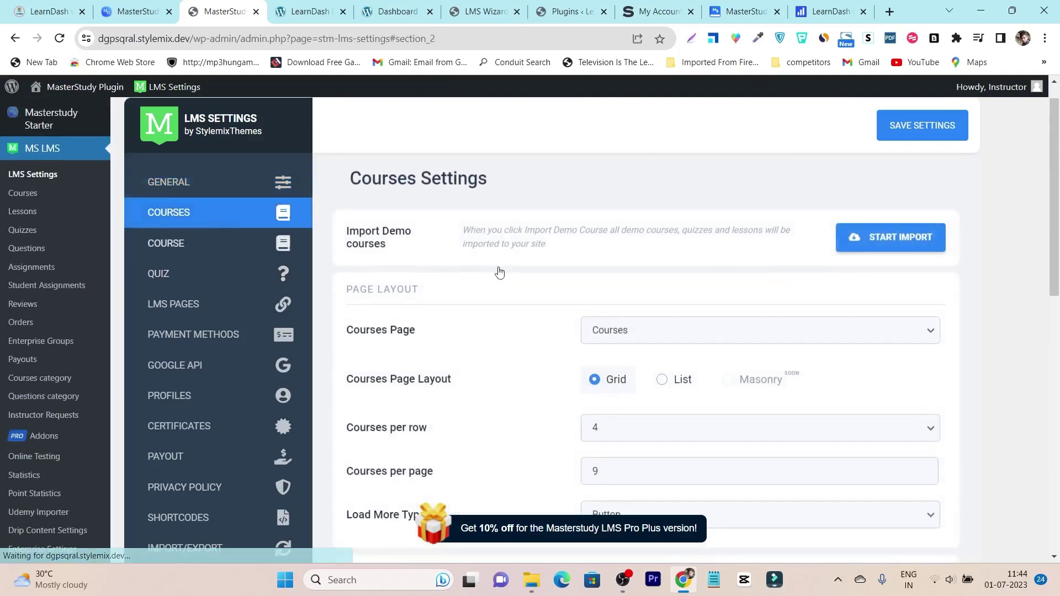
scroll(667, 338, "down", 1)
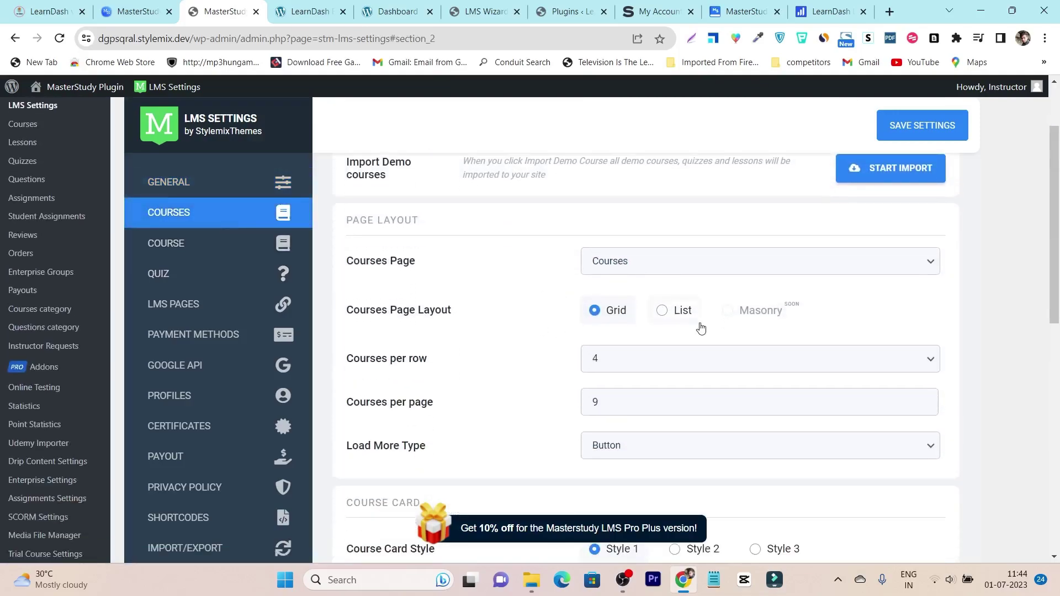
scroll(701, 328, "down", 8)
scroll(198, 298, "up", 5)
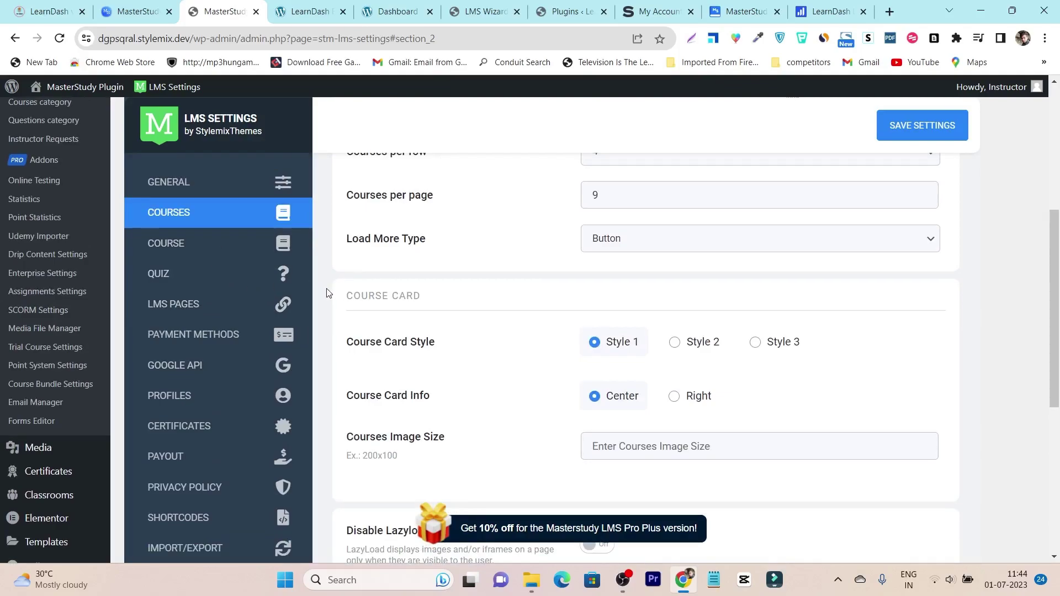
scroll(327, 293, "up", 5)
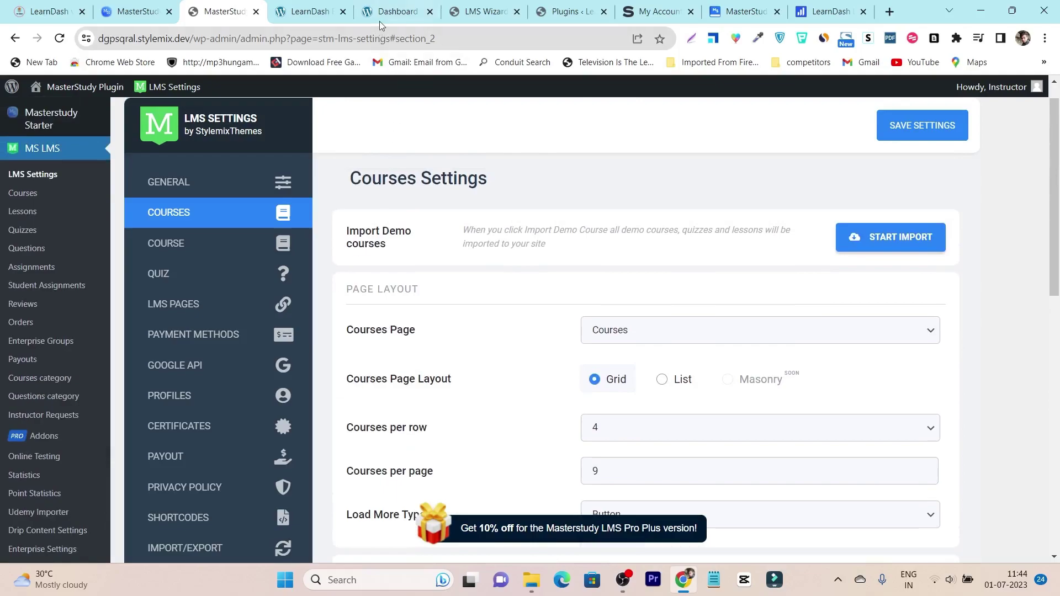
In the MasterStudy wizard, choose the Individual business type and continue past the General step.
left_click(482, 8)
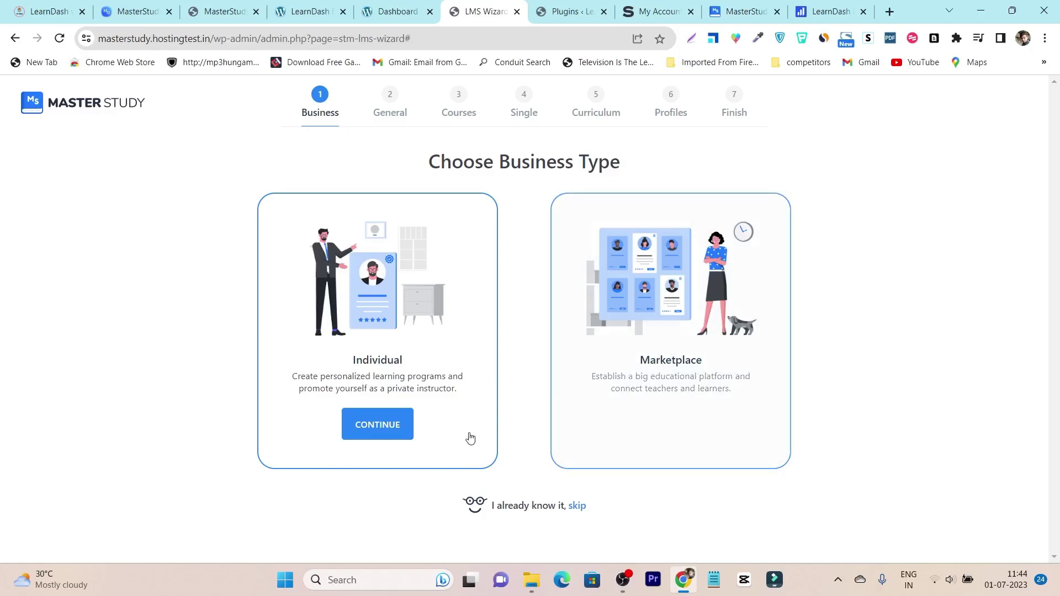
left_click(372, 431)
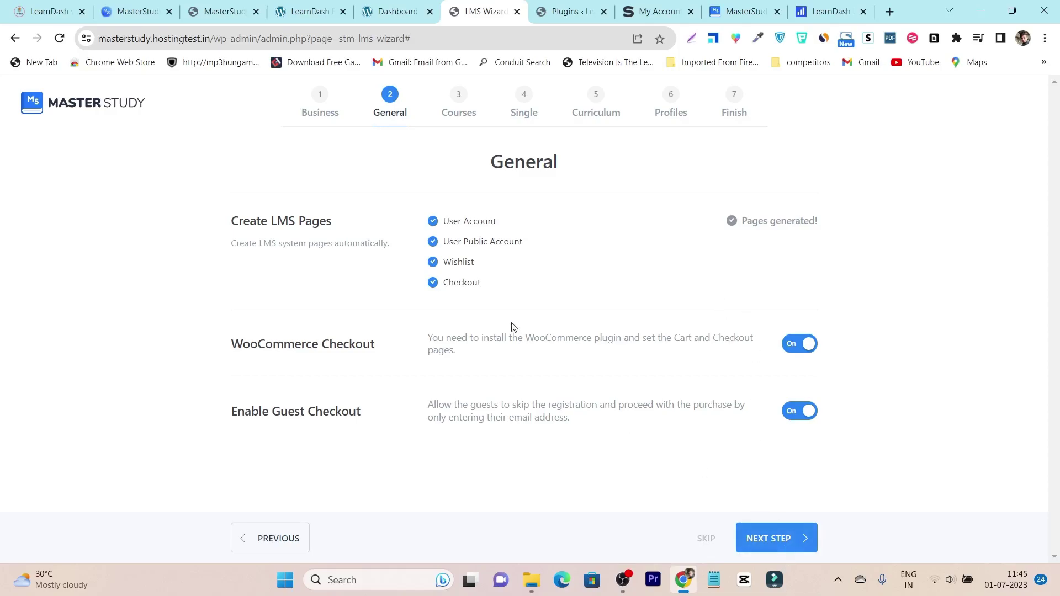
left_click(795, 540)
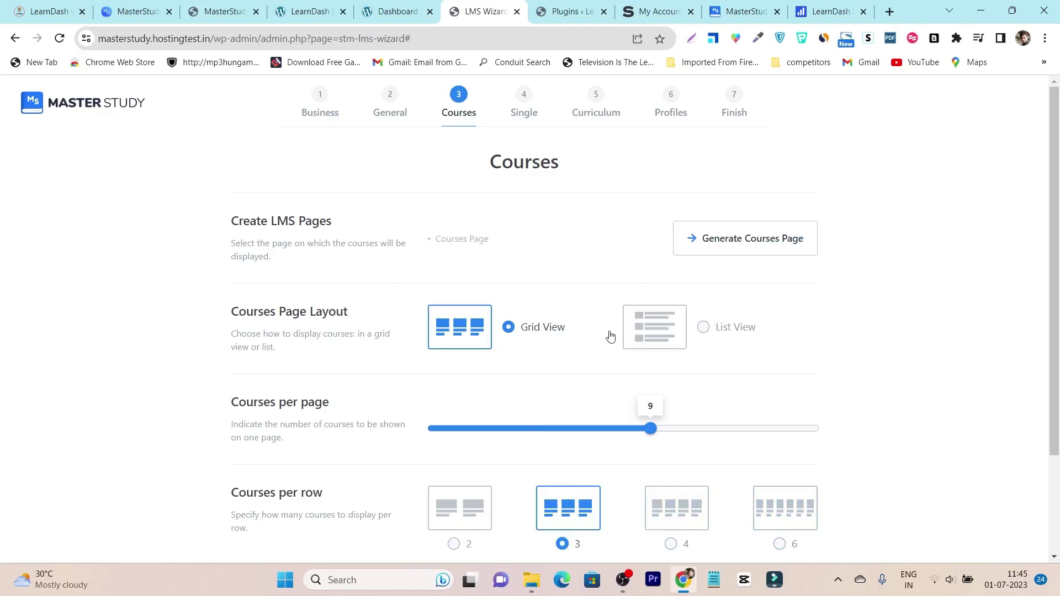
Pass the Courses step, pick the Classic course style, and advance through Curriculum to Profiles.
scroll(561, 339, "down", 3)
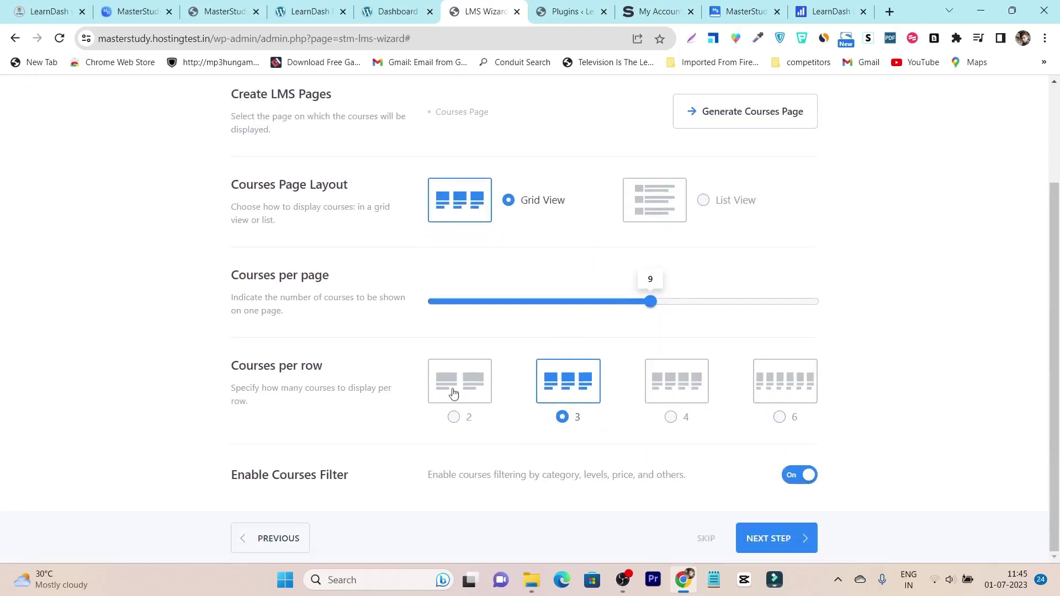
left_click(782, 554)
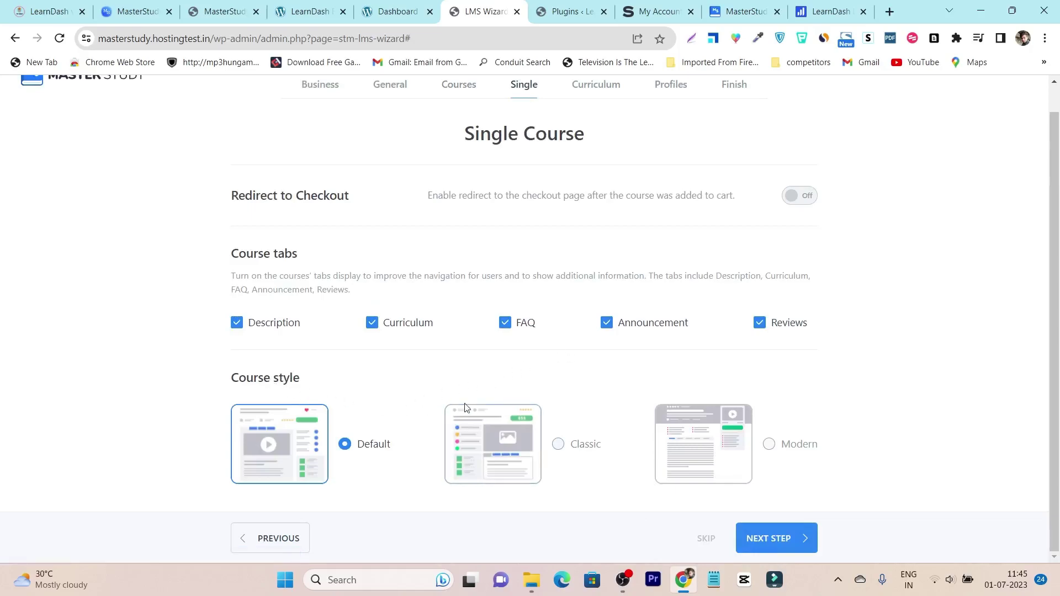
left_click(550, 450)
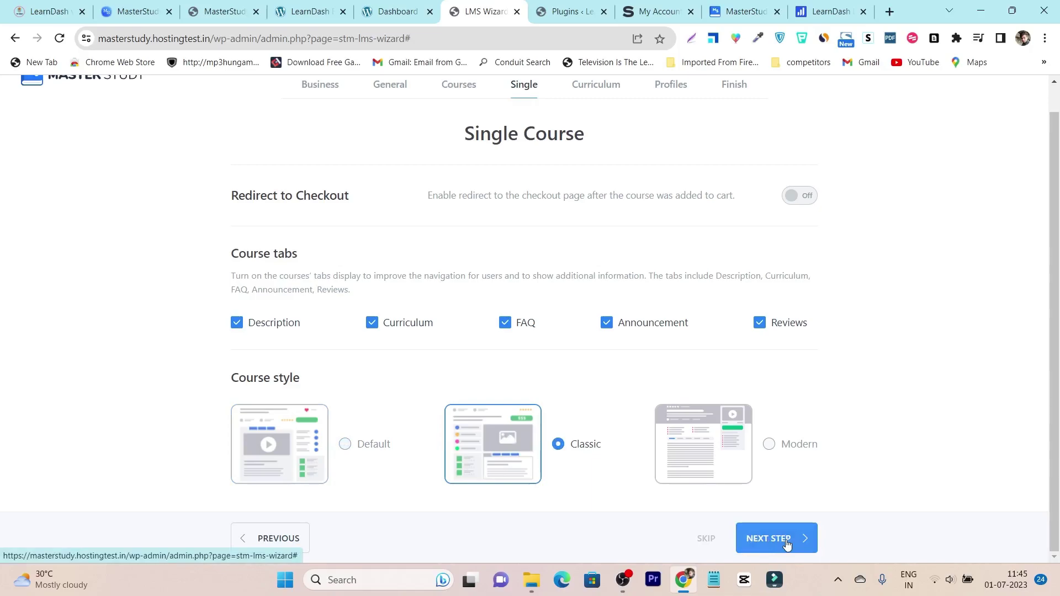
left_click(769, 546)
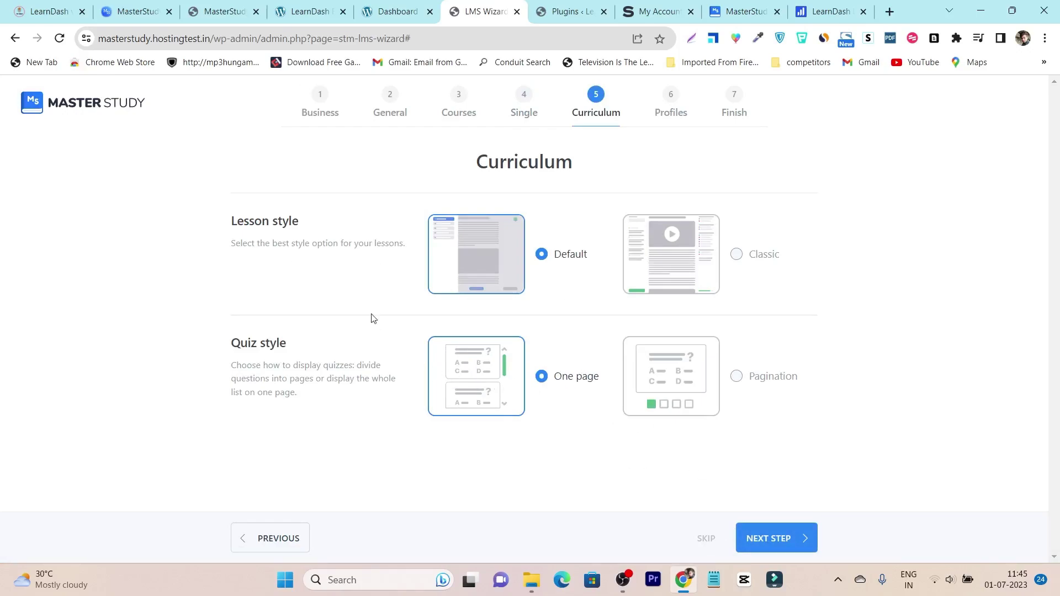
left_click(772, 545)
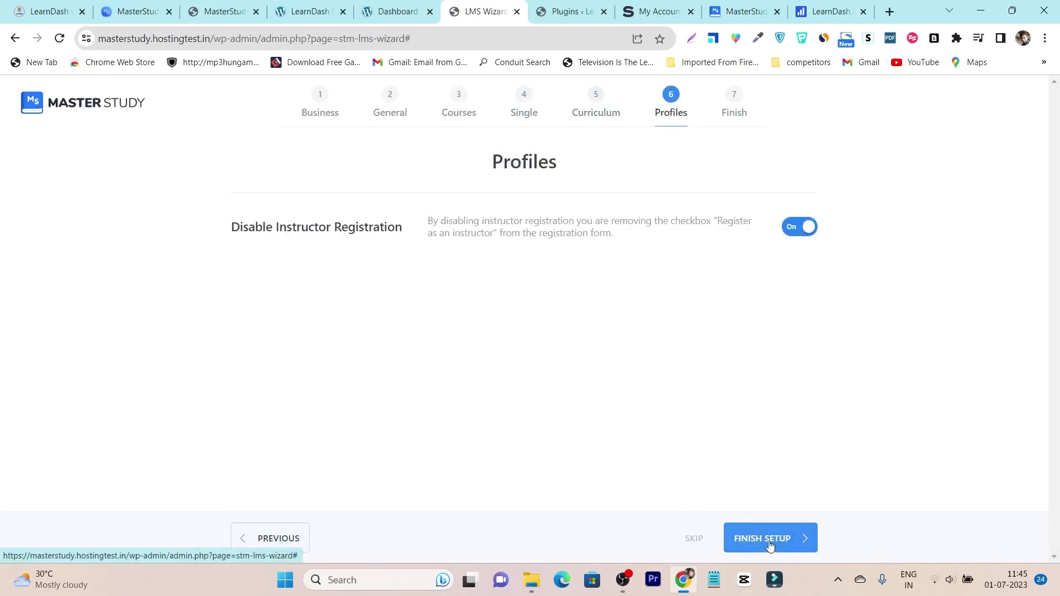
In LMS Settings, step through Payment Methods and Google API to the Profiles section.
left_click(220, 10)
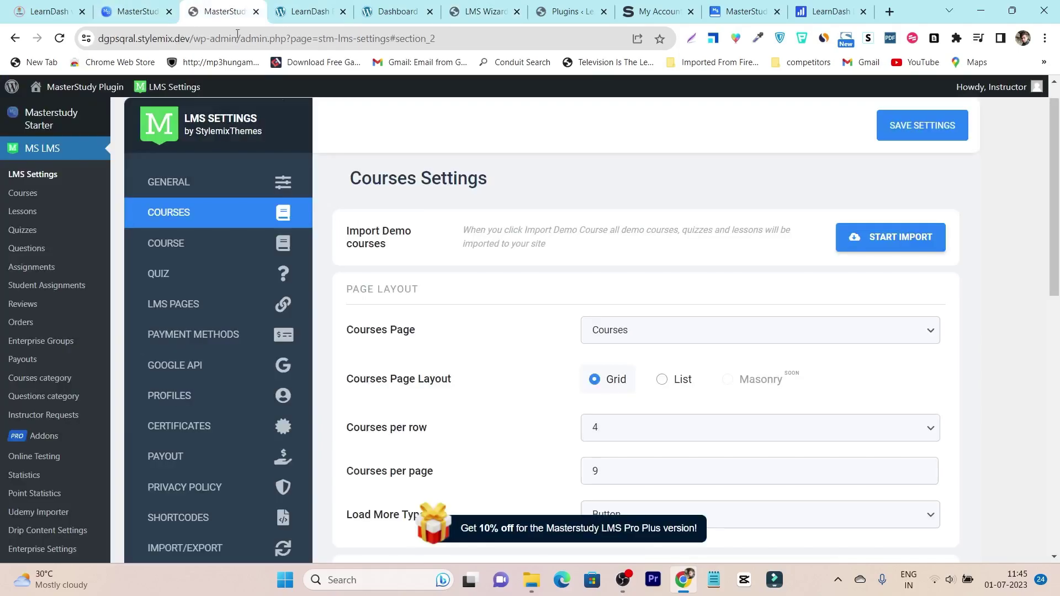
scroll(507, 422, "down", 4)
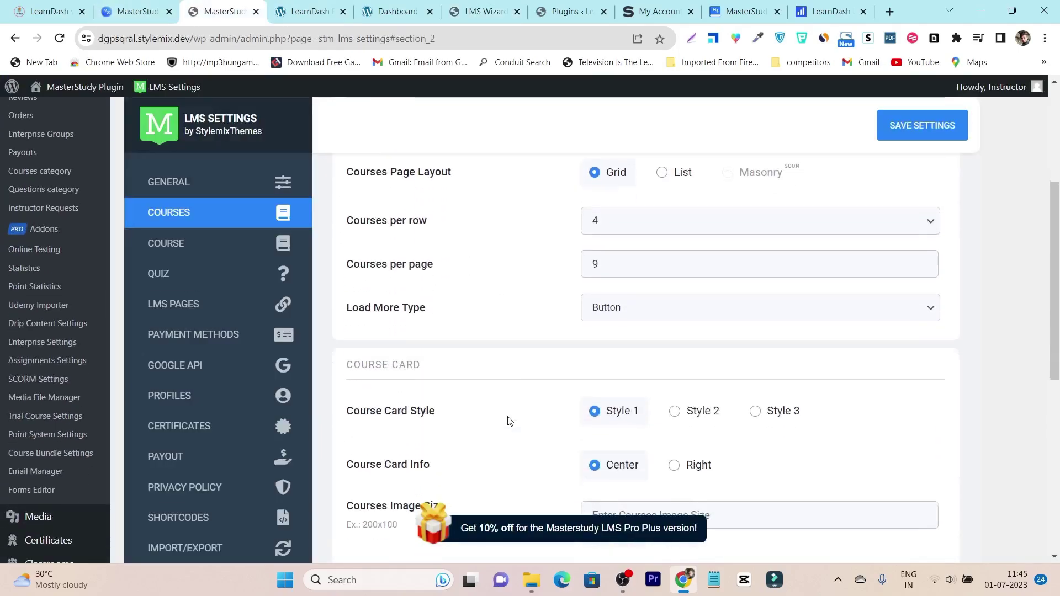
scroll(507, 422, "up", 5)
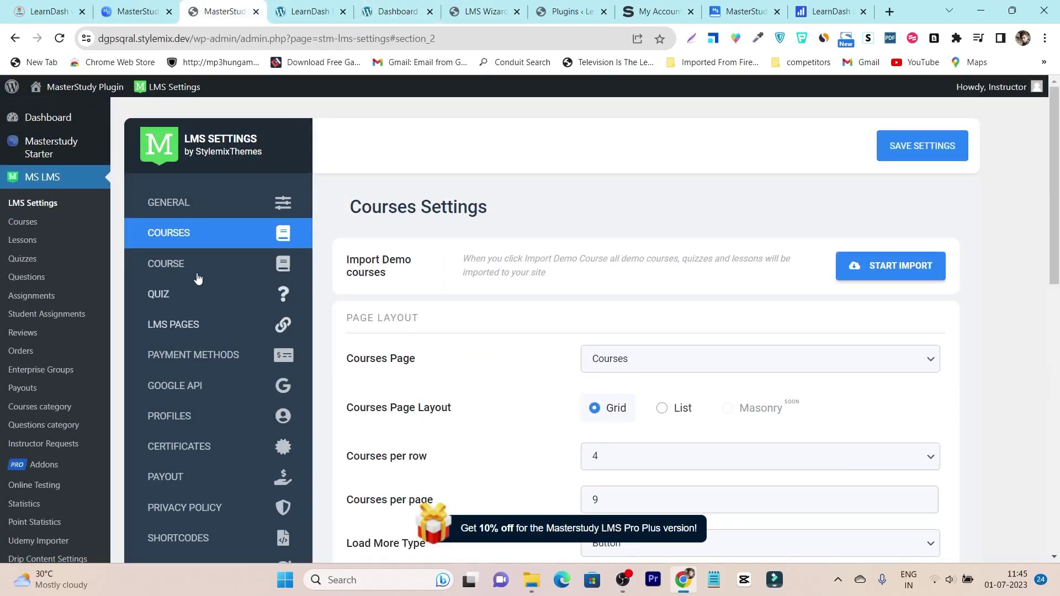
left_click(221, 362)
left_click(193, 363)
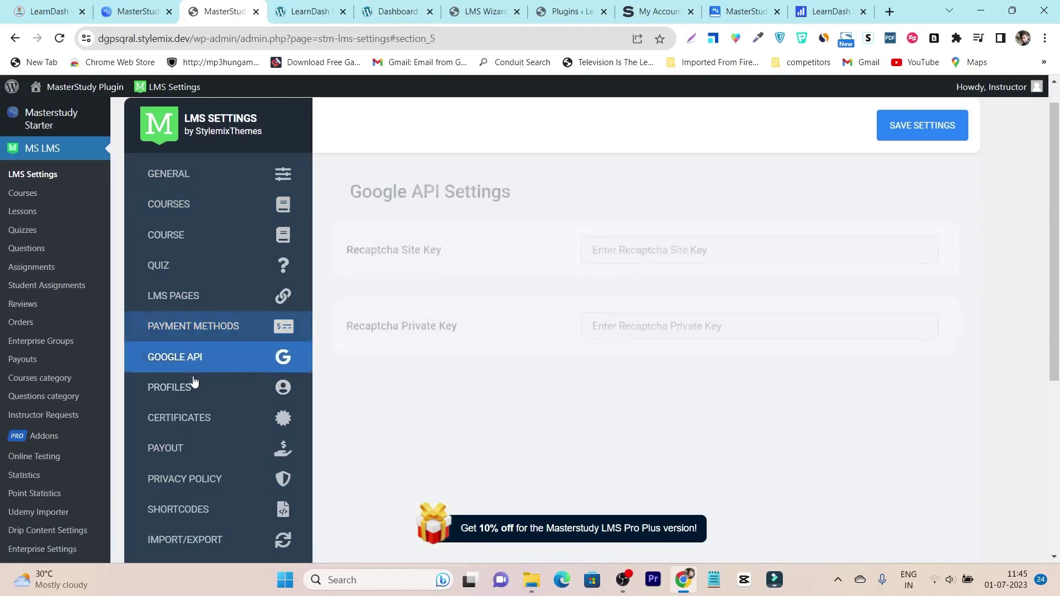
left_click(193, 386)
Review the Profiles instructor registration and moderation options, then switch tabs.
scroll(326, 366, "down", 4)
scroll(331, 395, "down", 2)
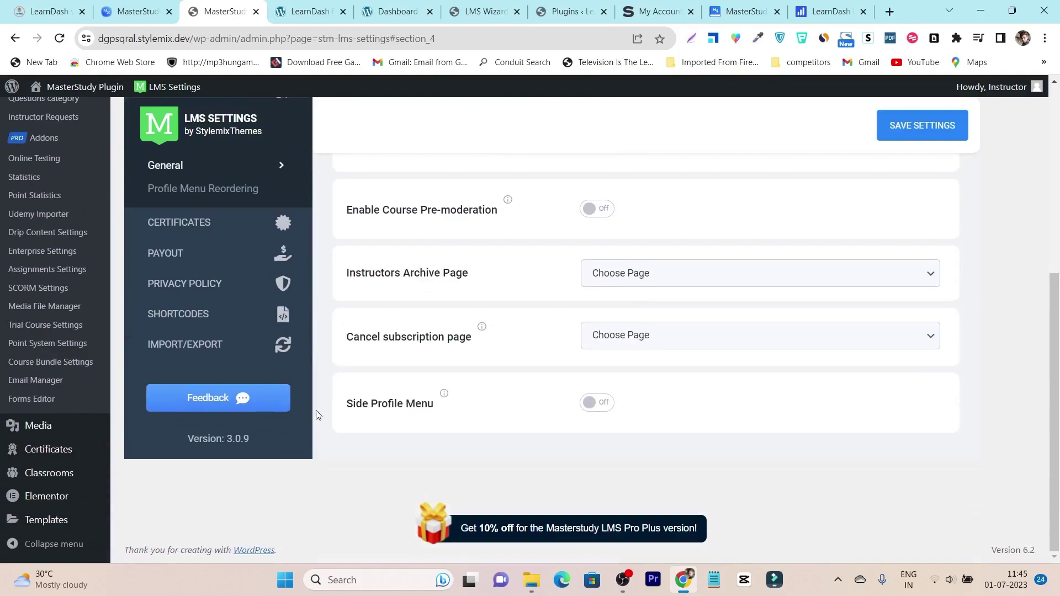
scroll(314, 415, "up", 6)
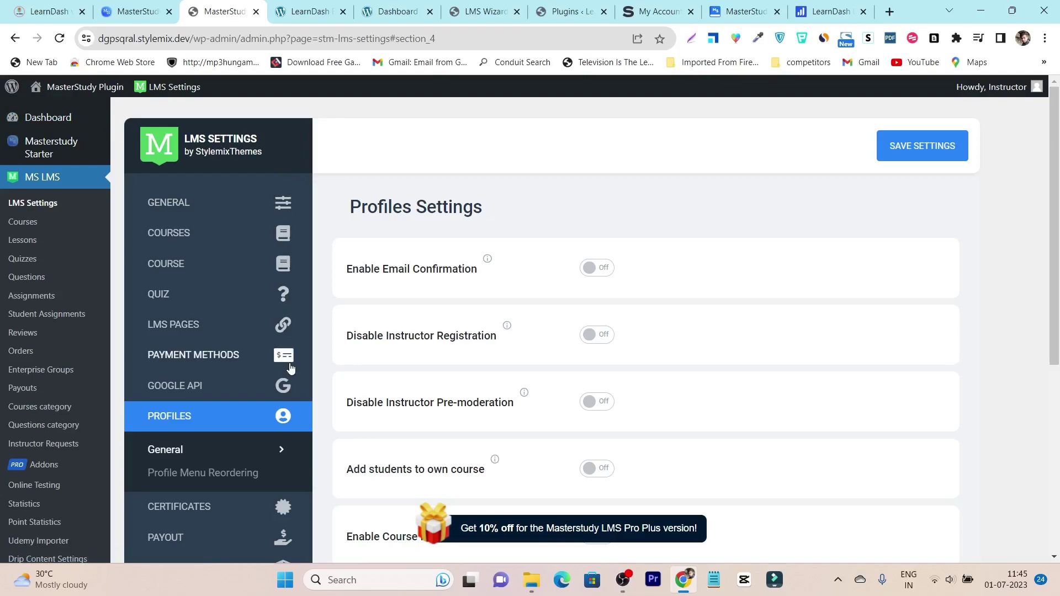
left_click(489, 10)
On the LearnDash demo dashboard, open LearnDash LMS > Setup.
left_click(545, 6)
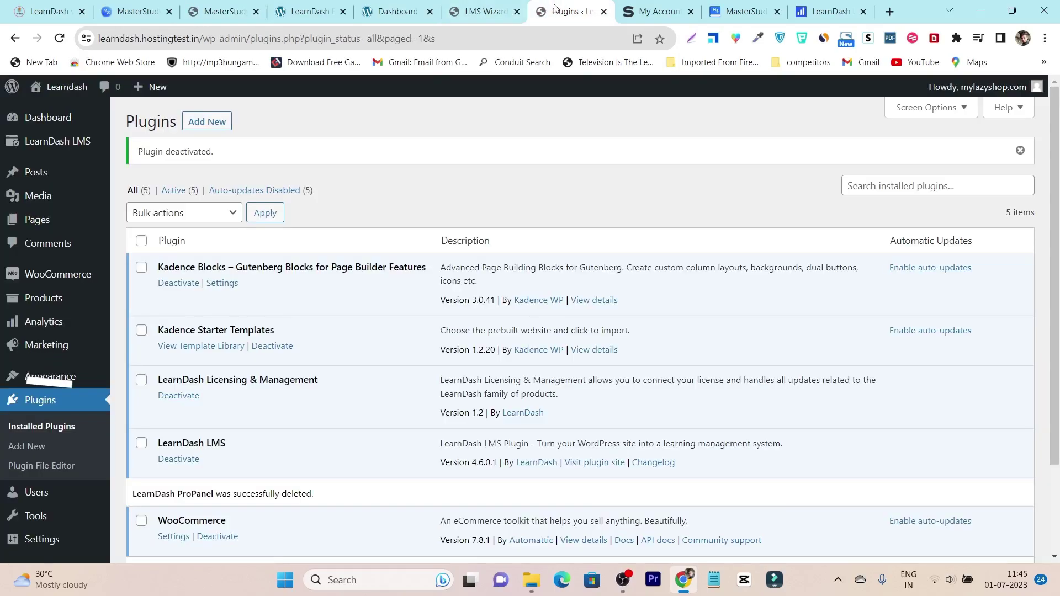
left_click(364, 6)
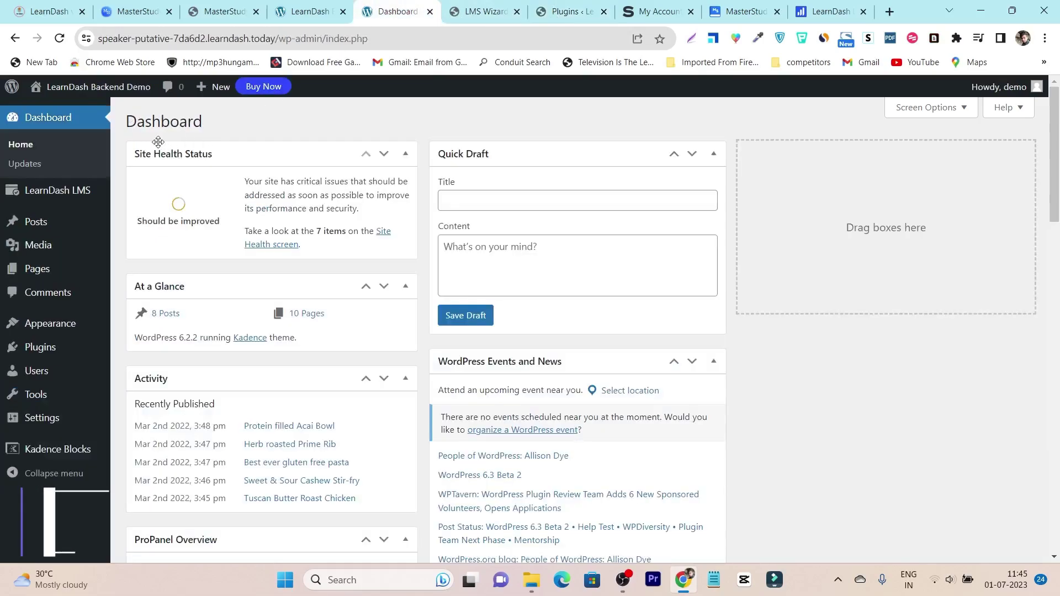
mouse_move(90, 201)
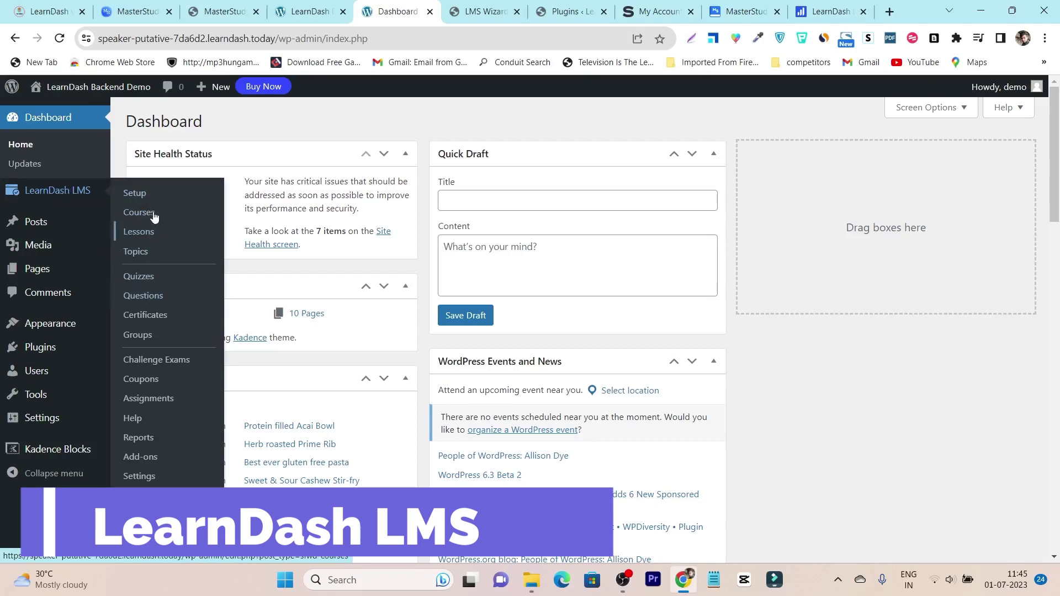
left_click(135, 192)
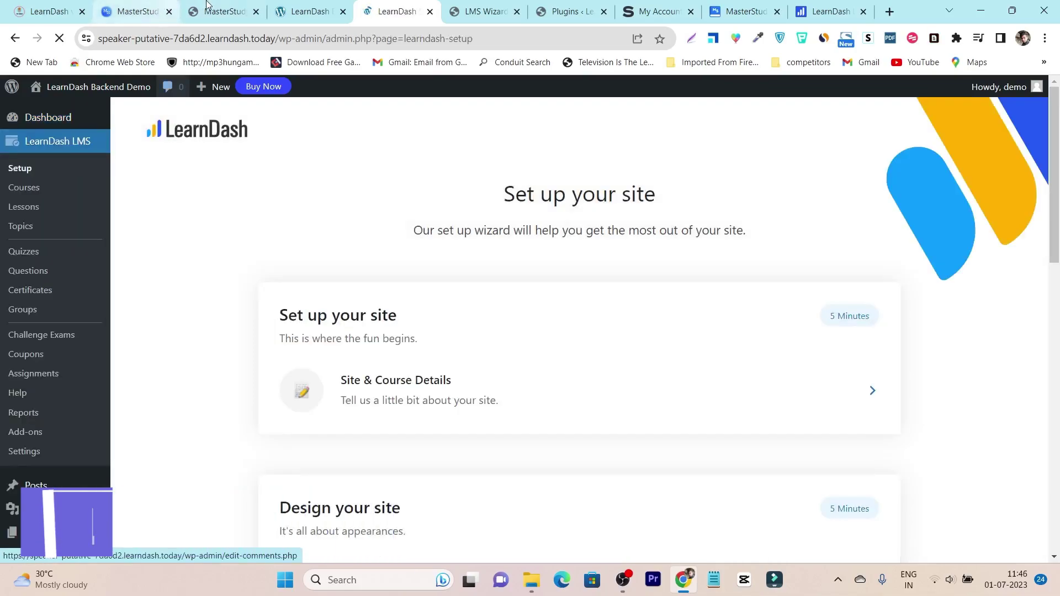
Glance at the MasterStudy settings and wizard tabs, then return to the LearnDash setup page.
left_click(224, 11)
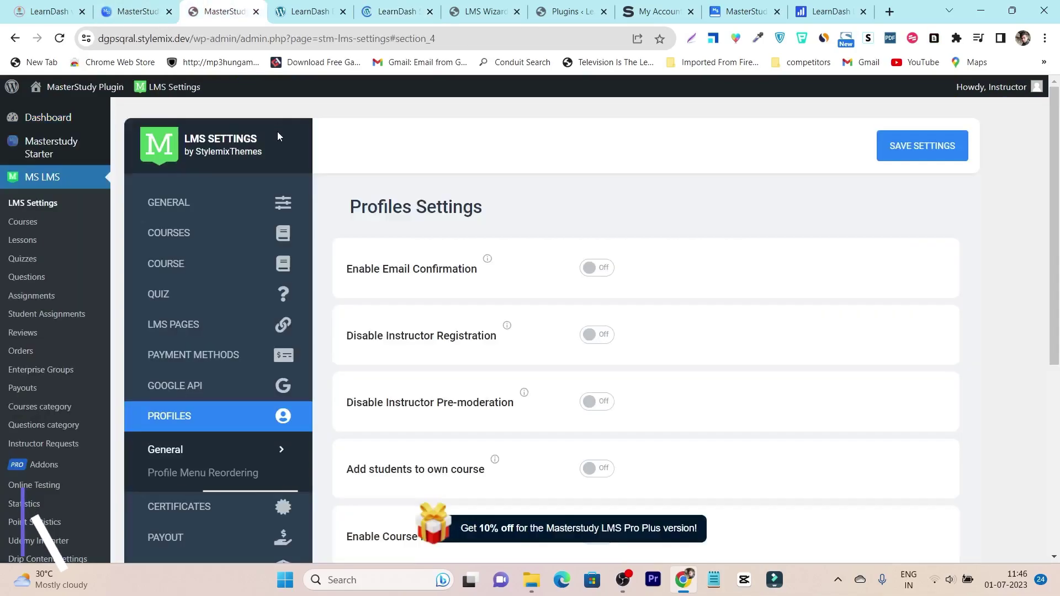
left_click(472, 9)
left_click(386, 4)
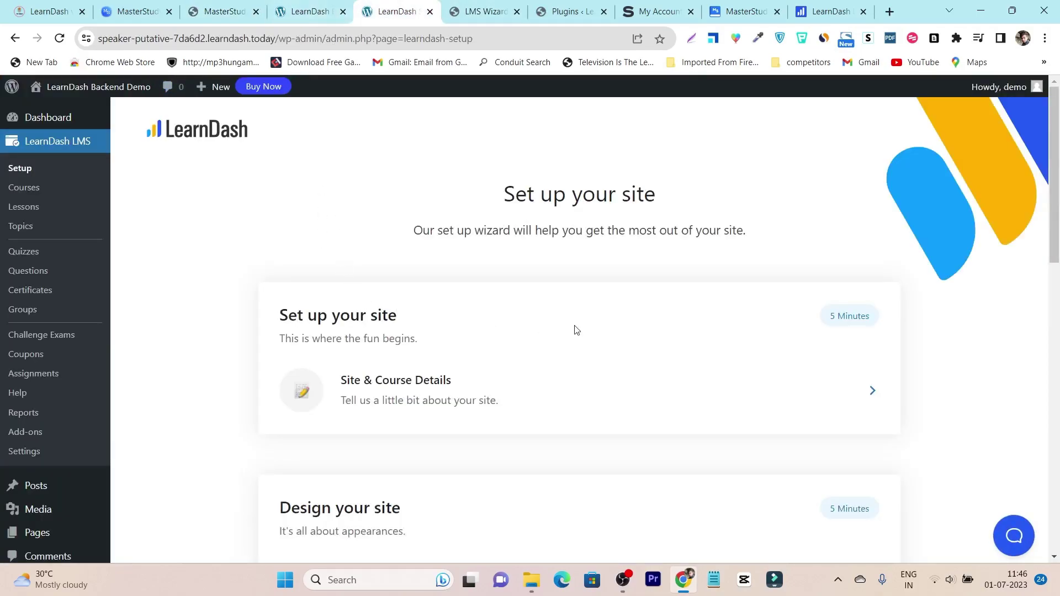
Scroll through the Set up your site sections, then launch the Site & Course Details card.
scroll(575, 329, "down", 3)
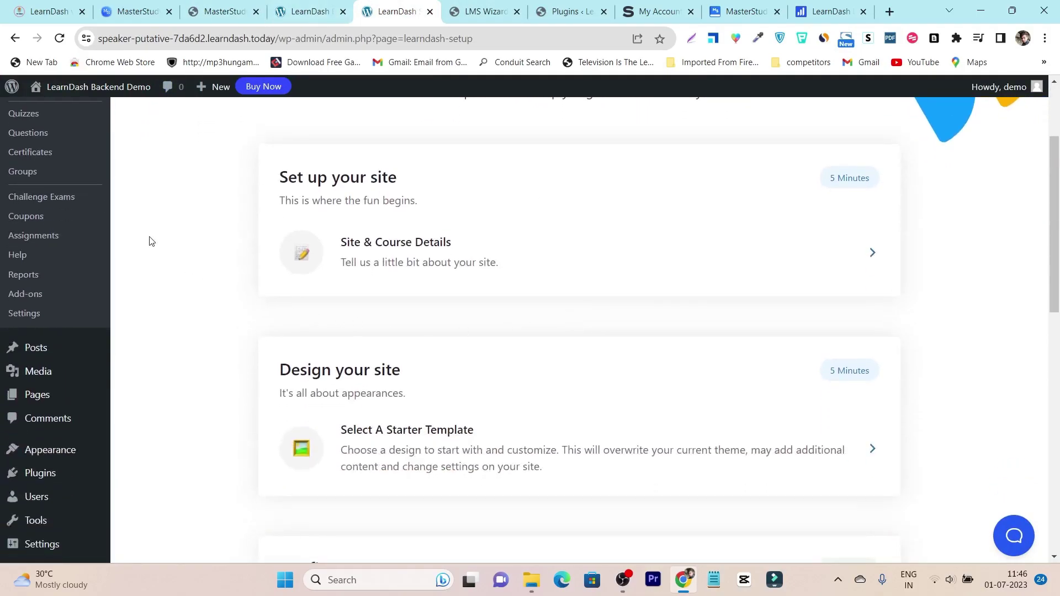
scroll(149, 241, "up", 3)
scroll(706, 331, "down", 2)
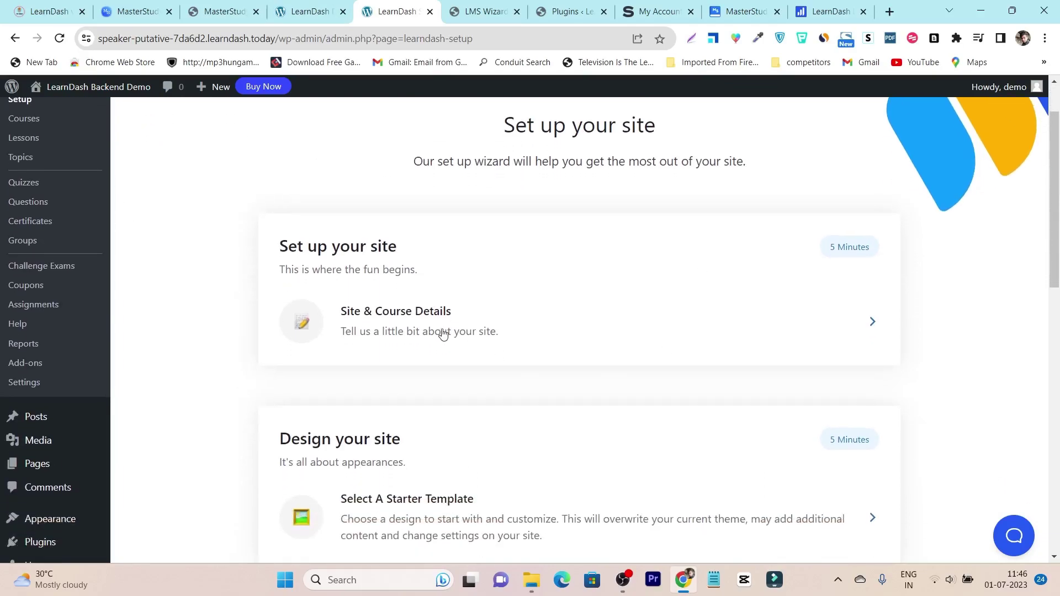
scroll(452, 289, "down", 3)
scroll(494, 334, "down", 3)
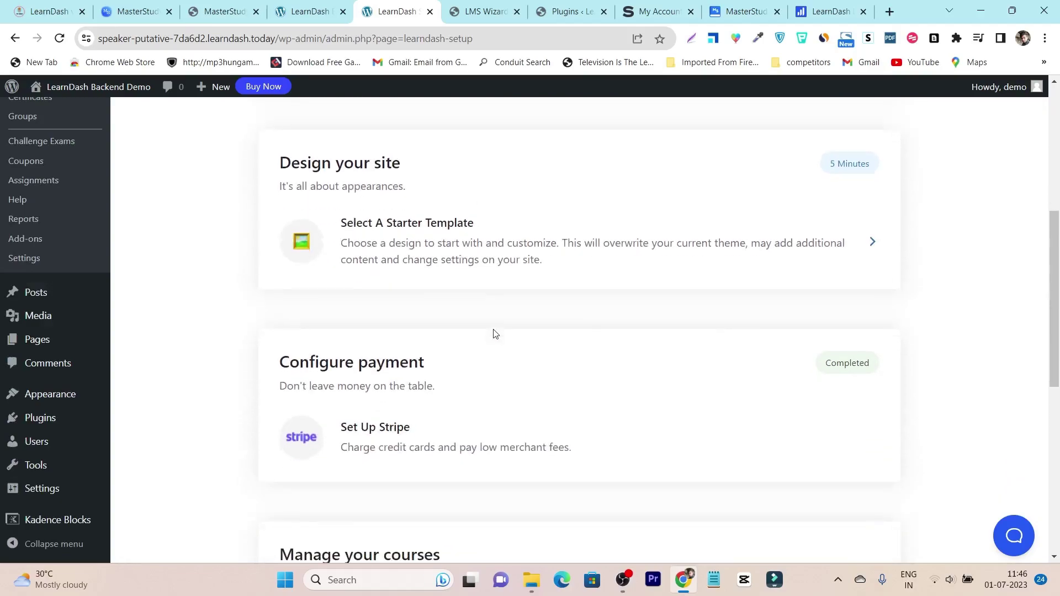
scroll(600, 411, "up", 1)
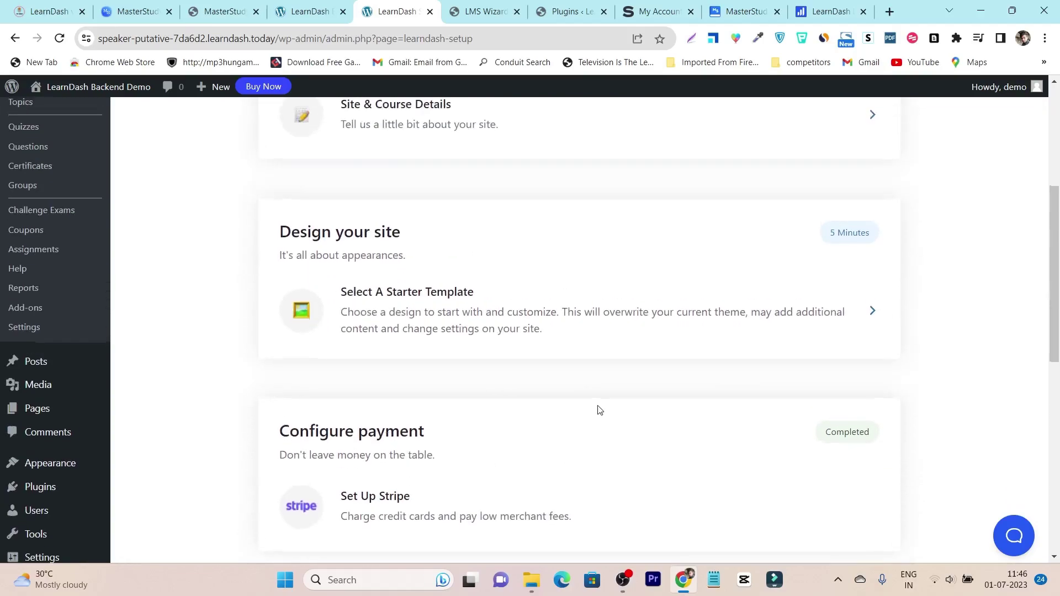
scroll(600, 410, "up", 2)
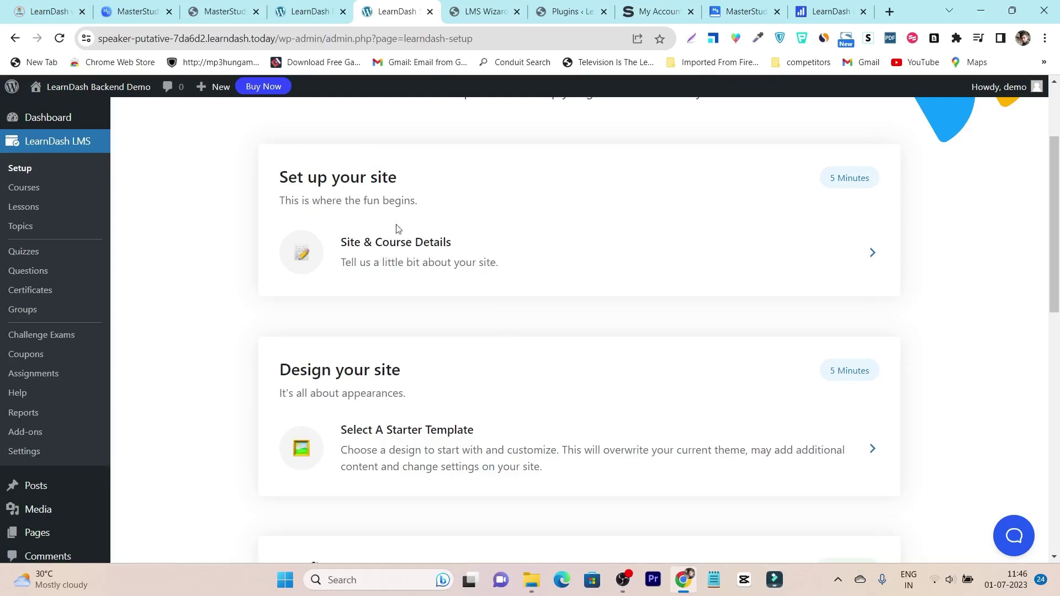
left_click(469, 260)
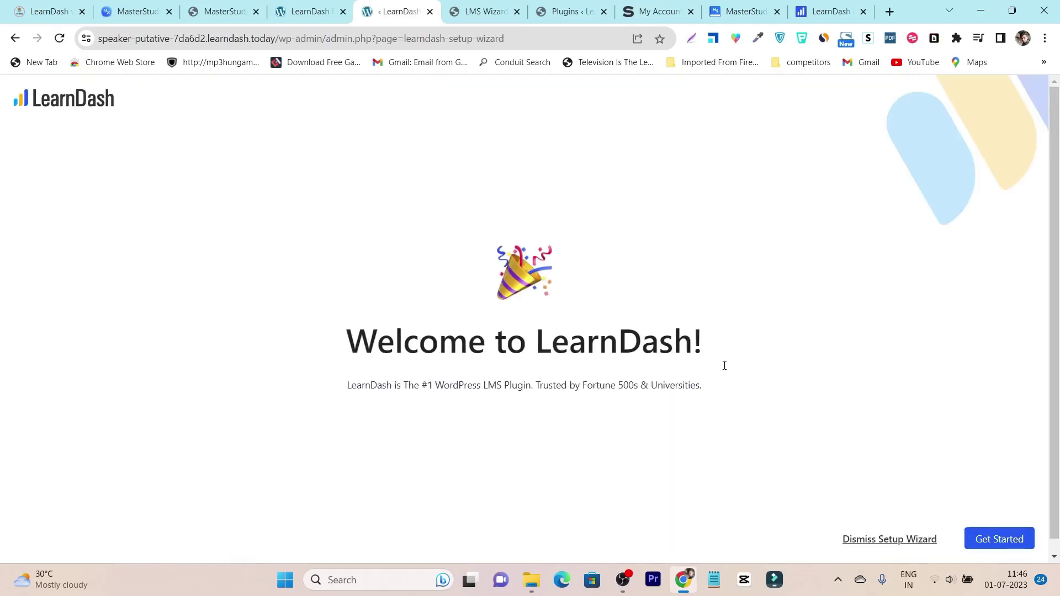
Start the LearnDash wizard, fill in the details and choose the Simple course type.
left_click(1004, 539)
scroll(786, 521, "down", 1)
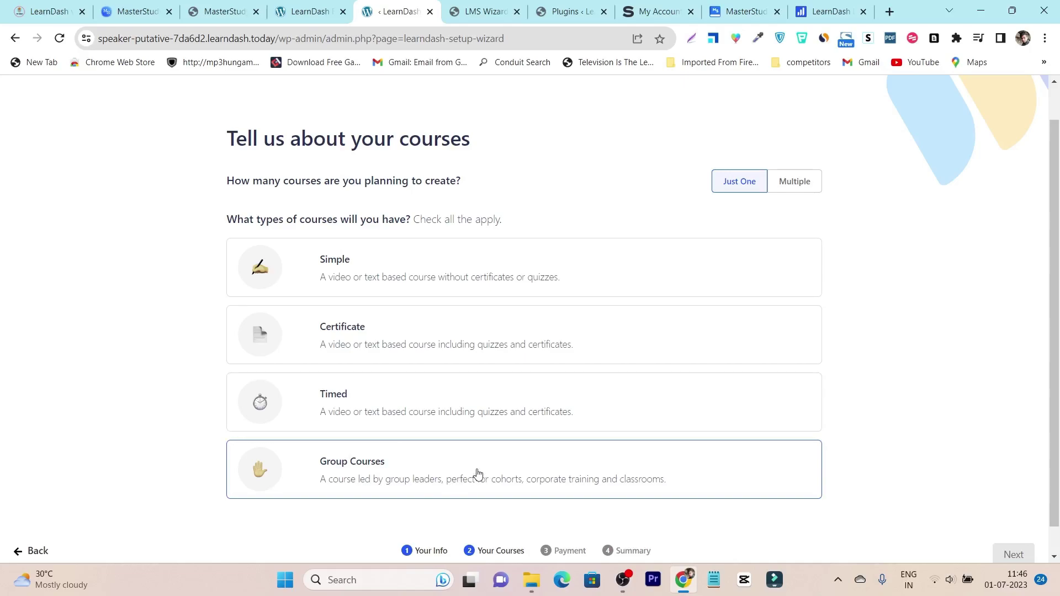
scroll(530, 367, "down", 1)
left_click(417, 243)
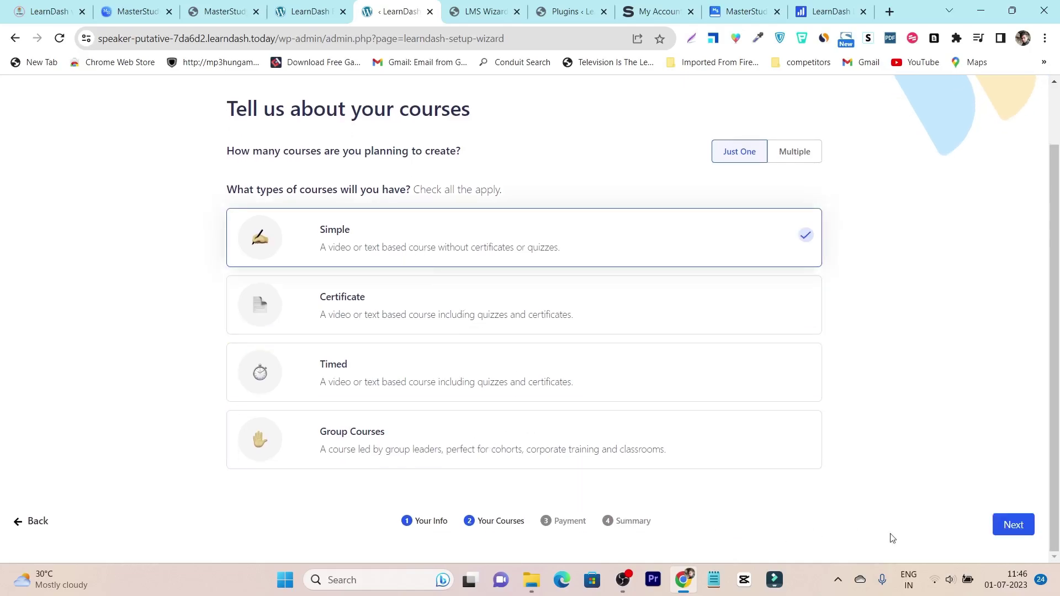
left_click(1015, 527)
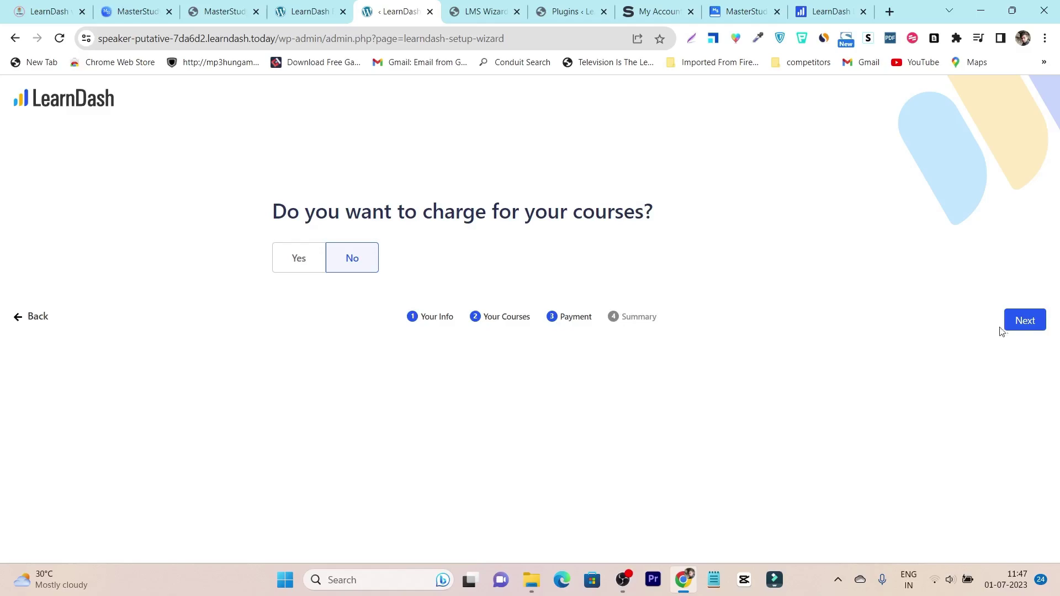
Answer No to charging for courses and Save & Complete the setup.
left_click(1015, 321)
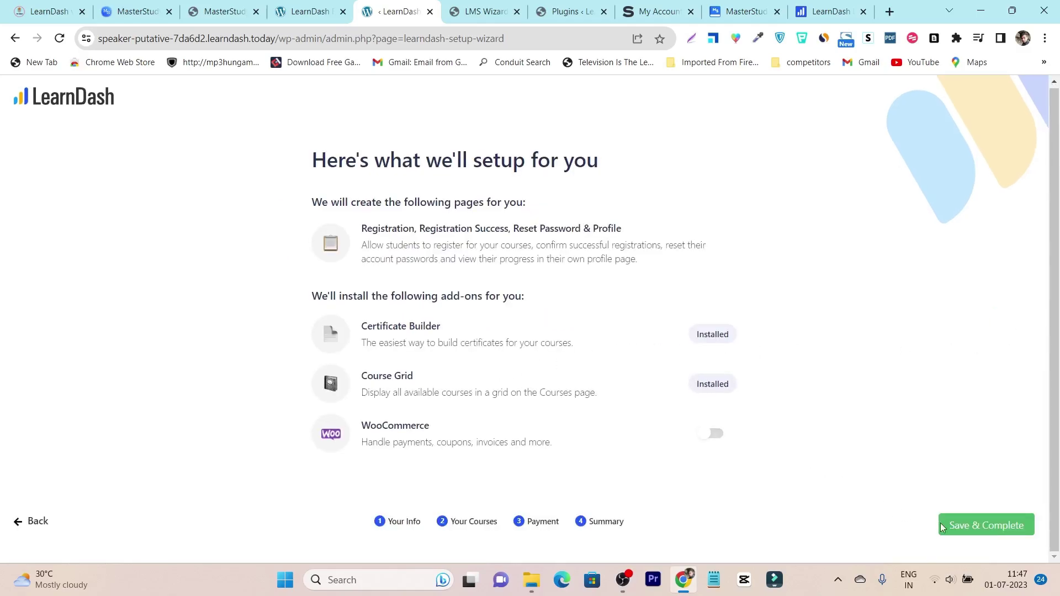
left_click(980, 536)
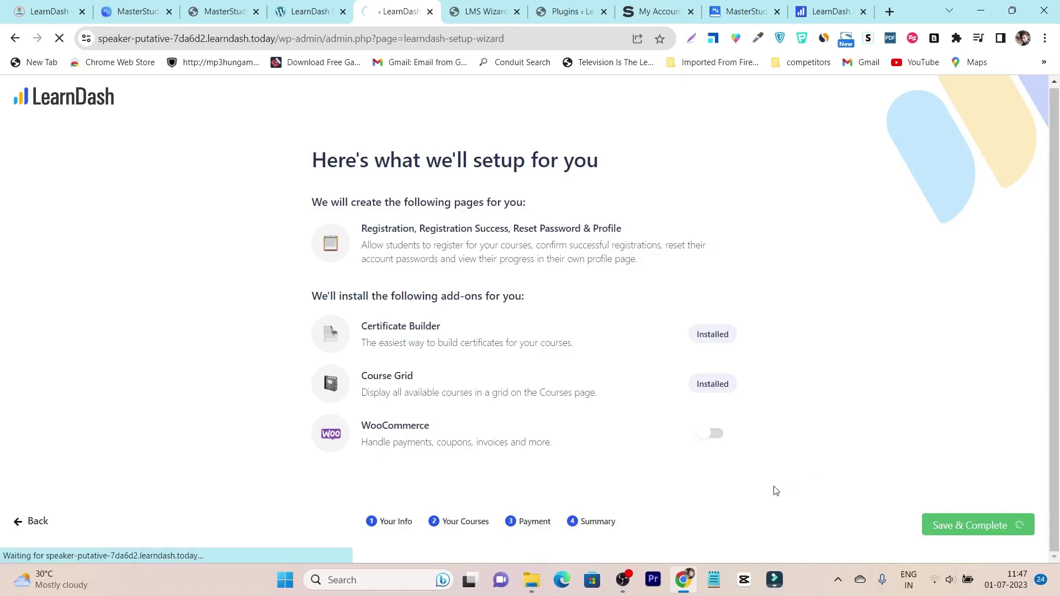
scroll(392, 381, "down", 4)
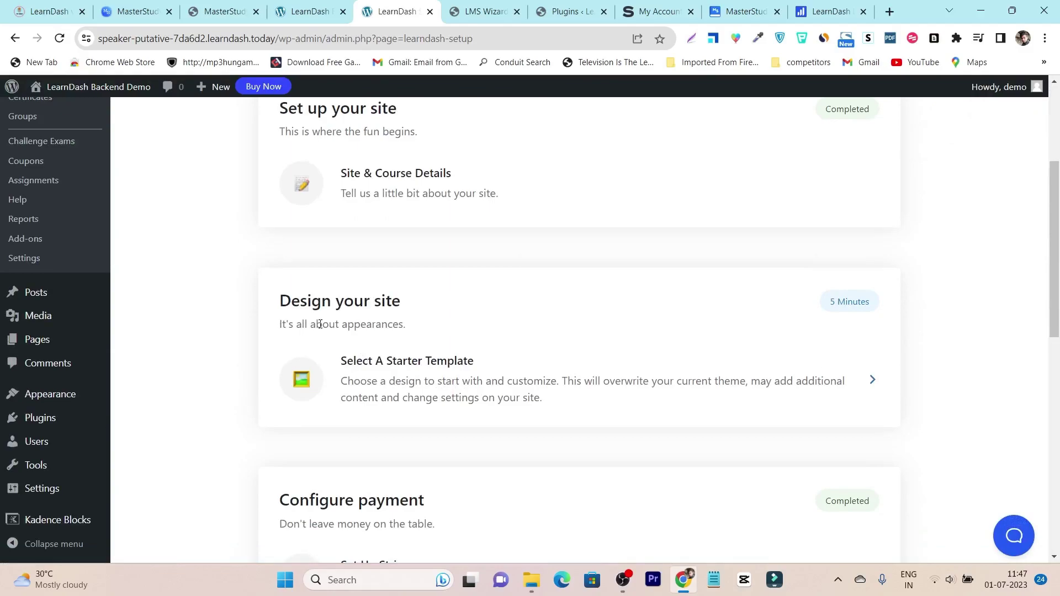
Browse the starter template grid and select the dark SEO Skills Marketing & SEO template.
left_click(797, 390)
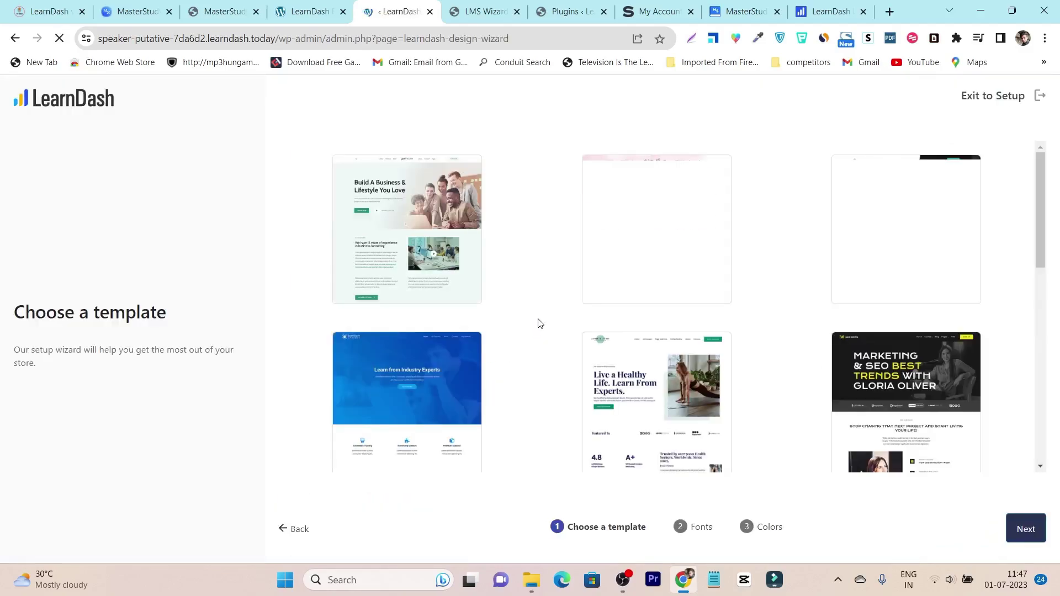
scroll(538, 323, "down", 3)
scroll(539, 323, "down", 8)
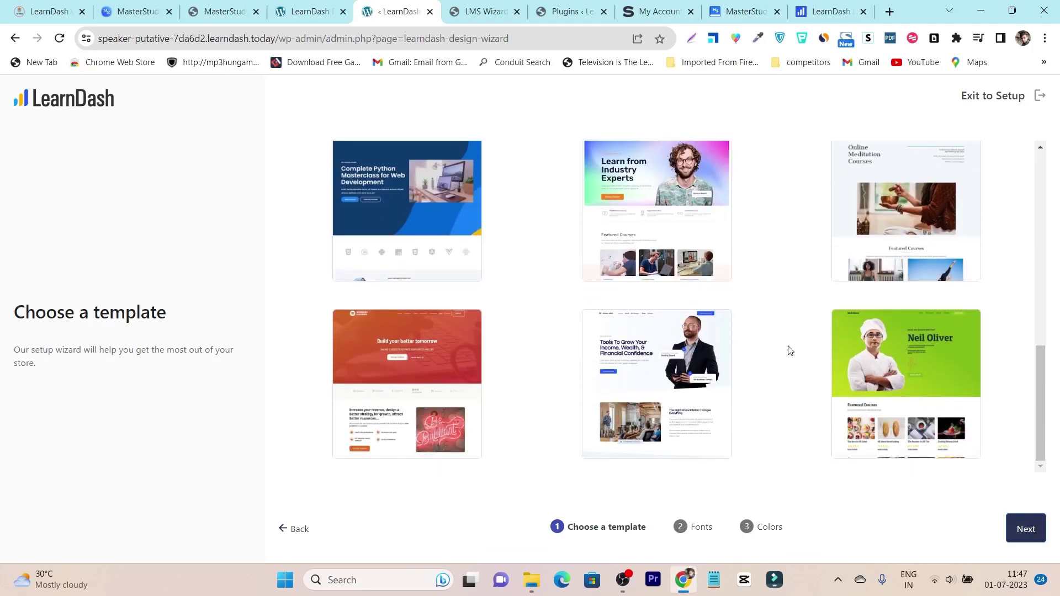
scroll(791, 351, "up", 9)
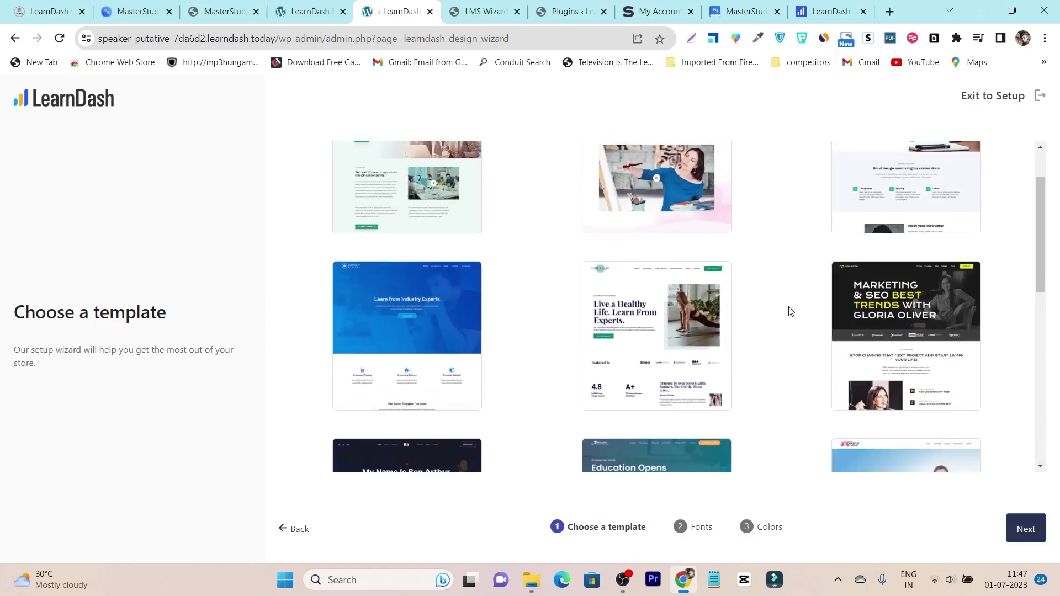
scroll(785, 314, "up", 2)
scroll(783, 294, "down", 2)
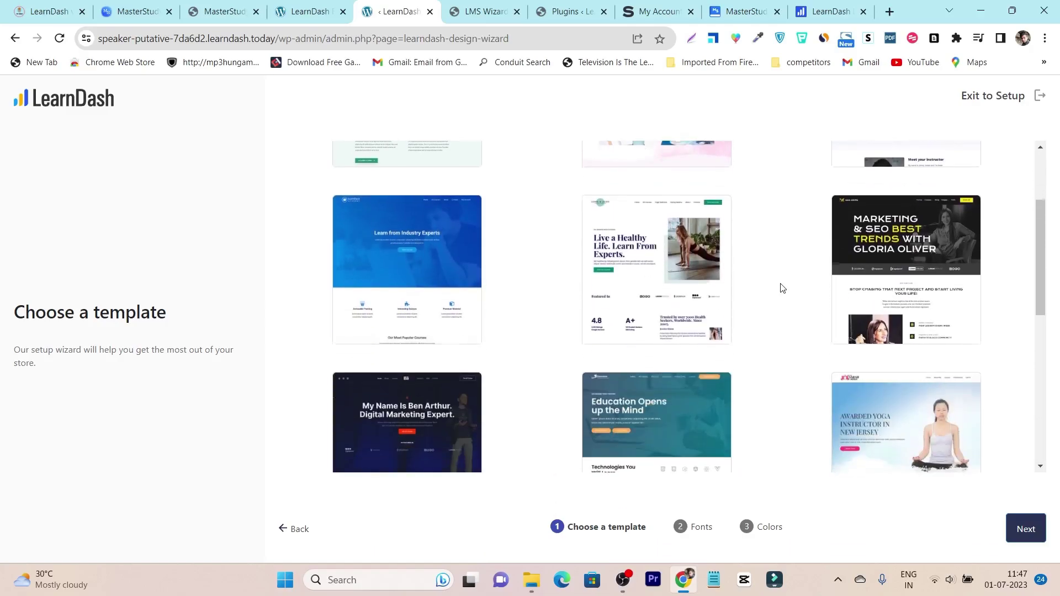
mouse_move(914, 281)
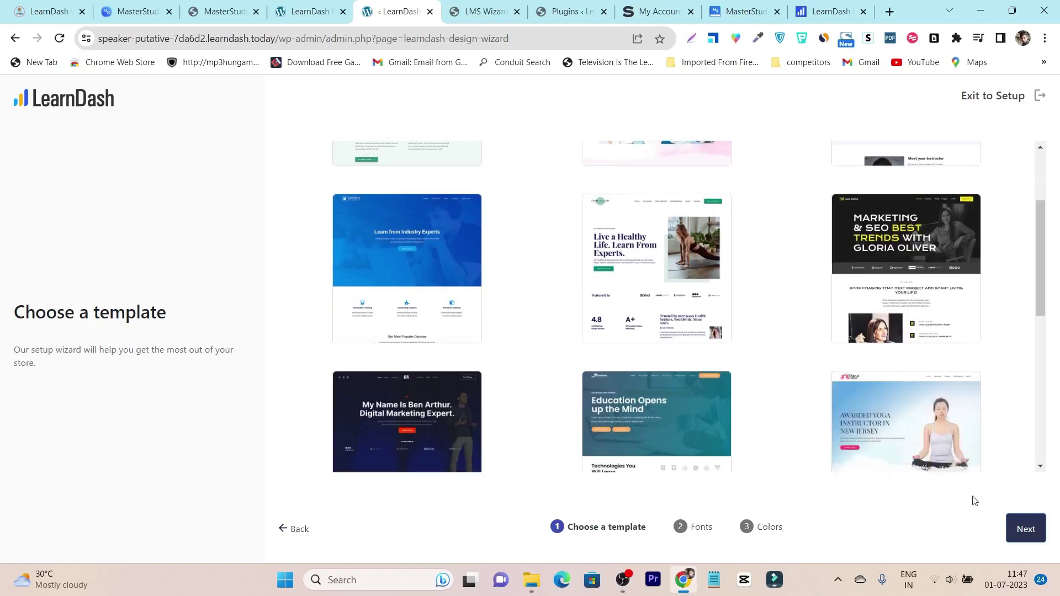
mouse_move(978, 432)
left_click(1026, 529)
key("Return")
left_click(906, 276)
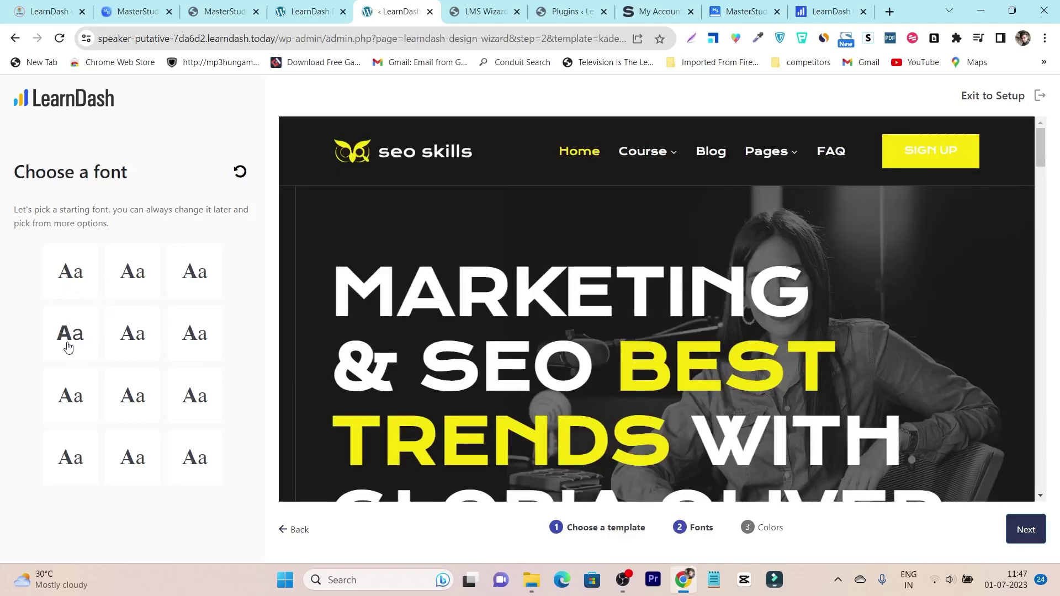
Compare the second- and third-row fonts, keep the bolder second-row heading font, and continue.
scroll(513, 355, "down", 3)
scroll(514, 356, "up", 3)
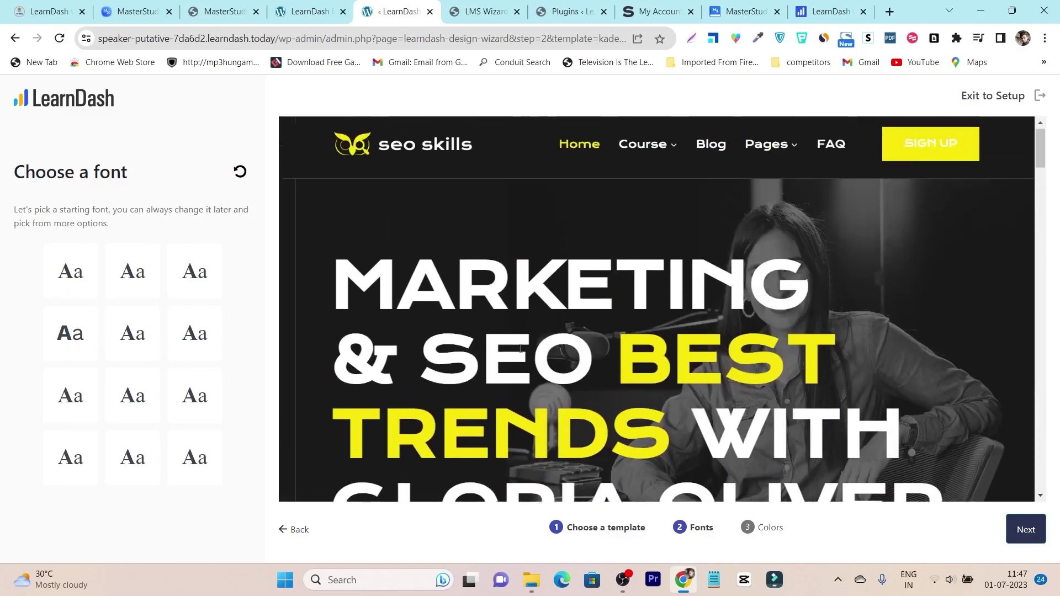
left_click(76, 348)
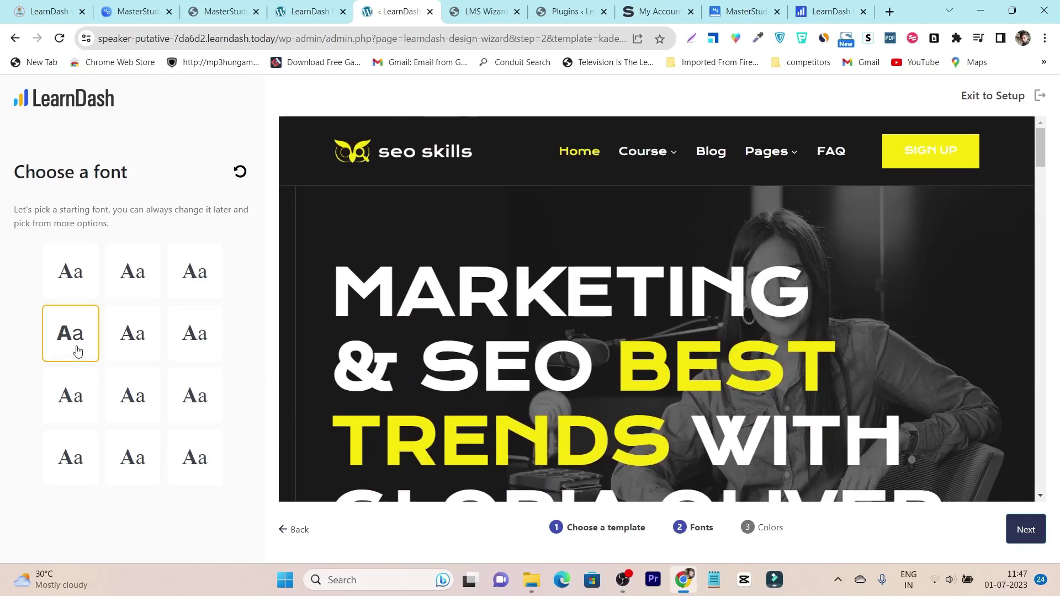
scroll(513, 329, "down", 1)
scroll(519, 343, "down", 10)
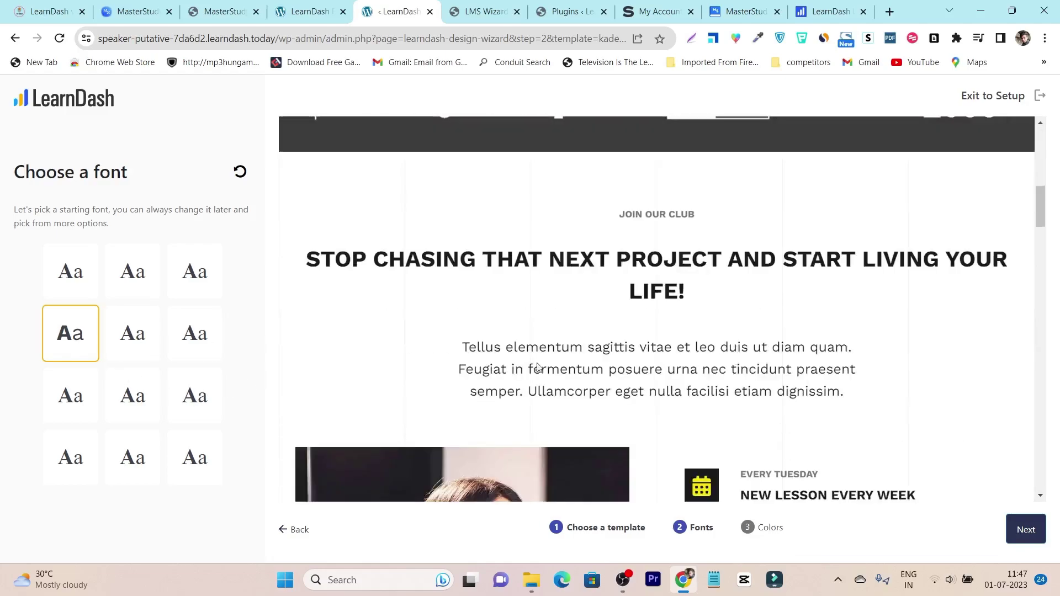
left_click(80, 401)
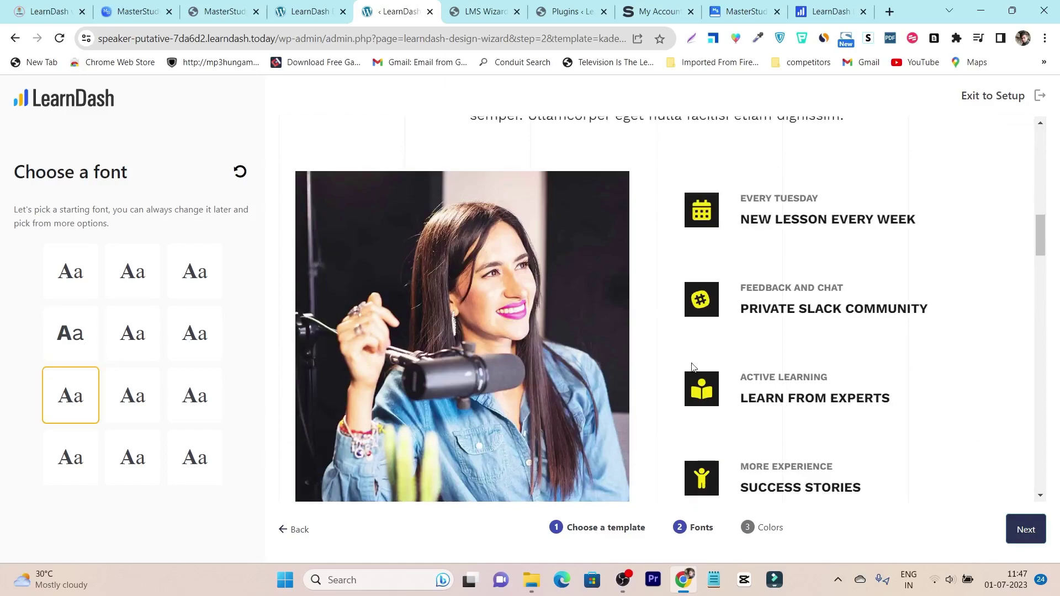
scroll(814, 350, "up", 8)
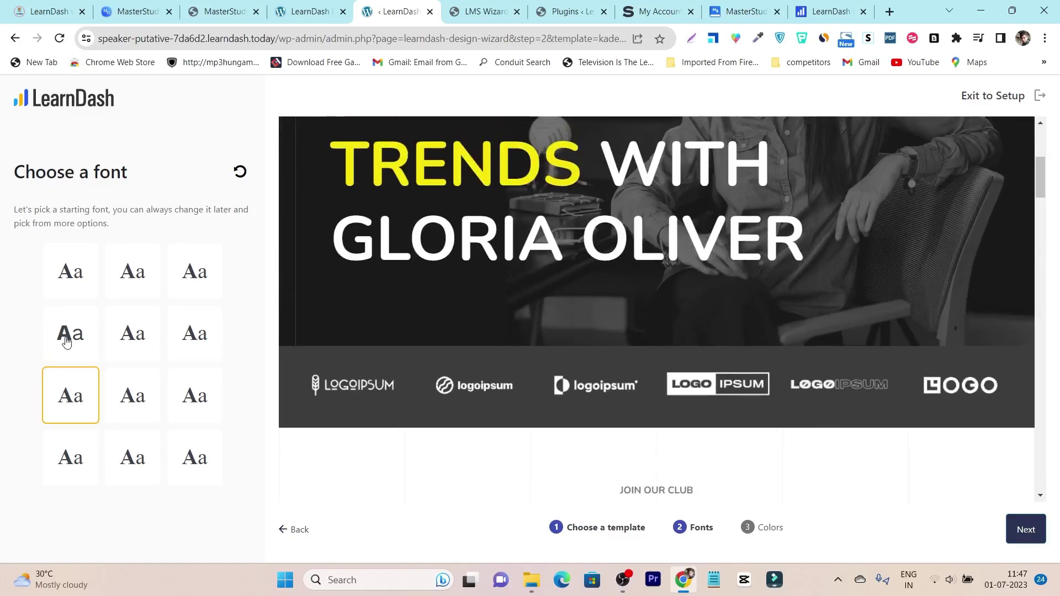
left_click(66, 343)
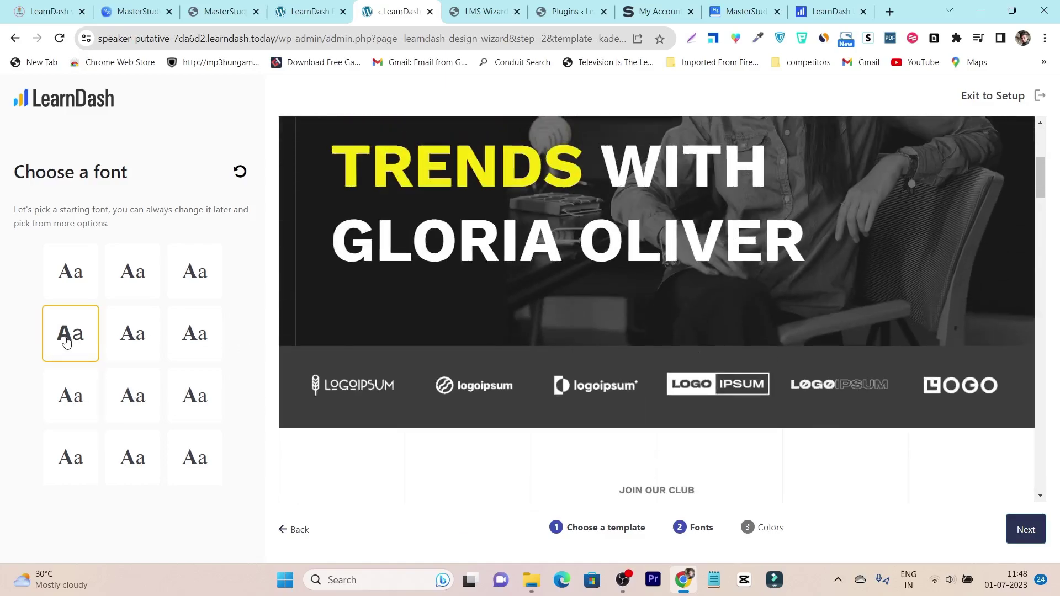
left_click(1026, 530)
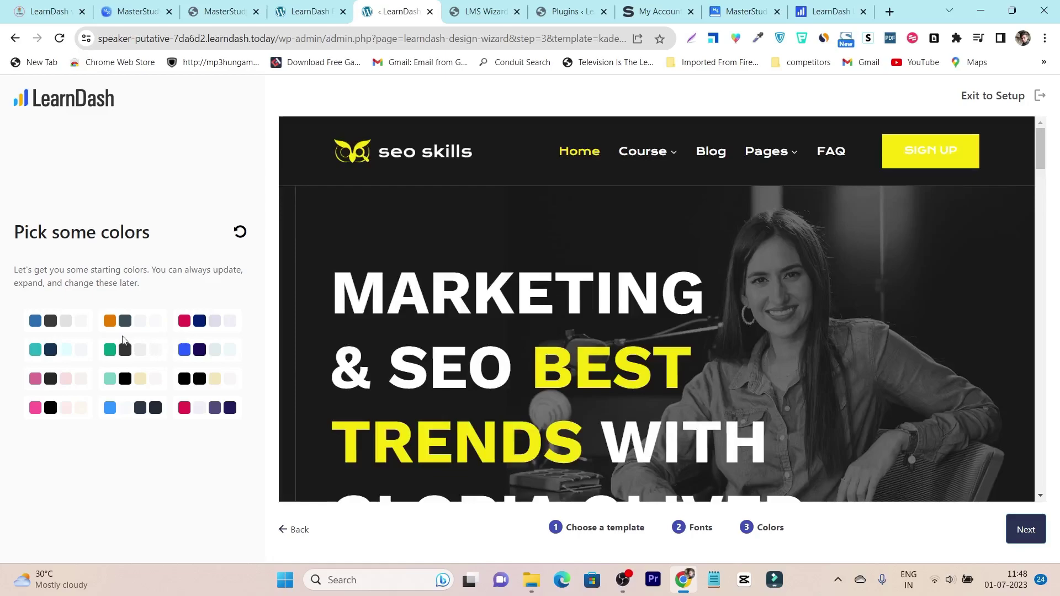
Try the teal and black palette, then settle on the orange palette for SEO Skills, and continue.
left_click(129, 382)
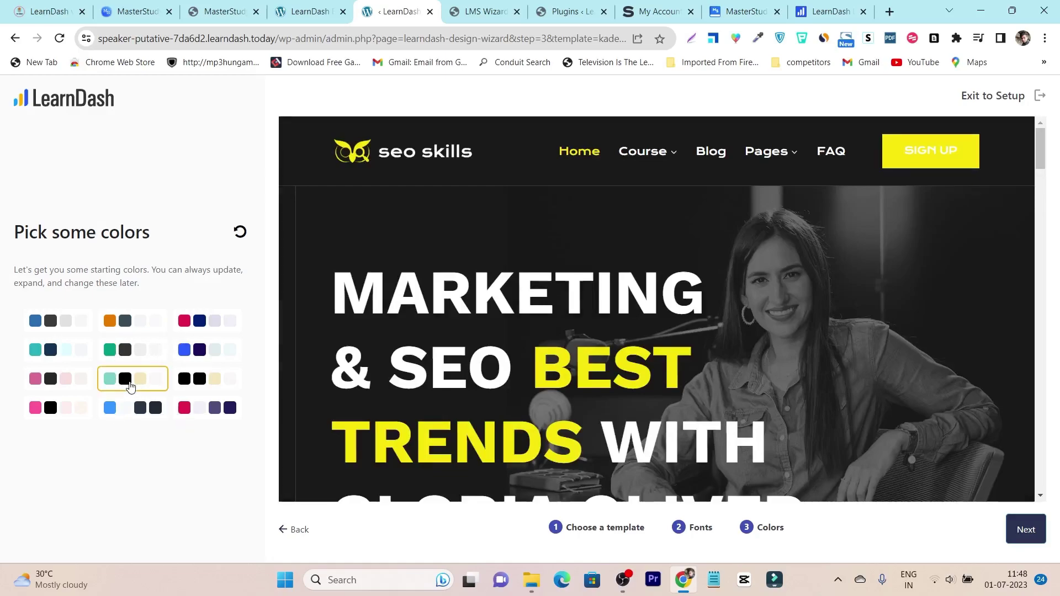
left_click(137, 328)
scroll(614, 298, "down", 4)
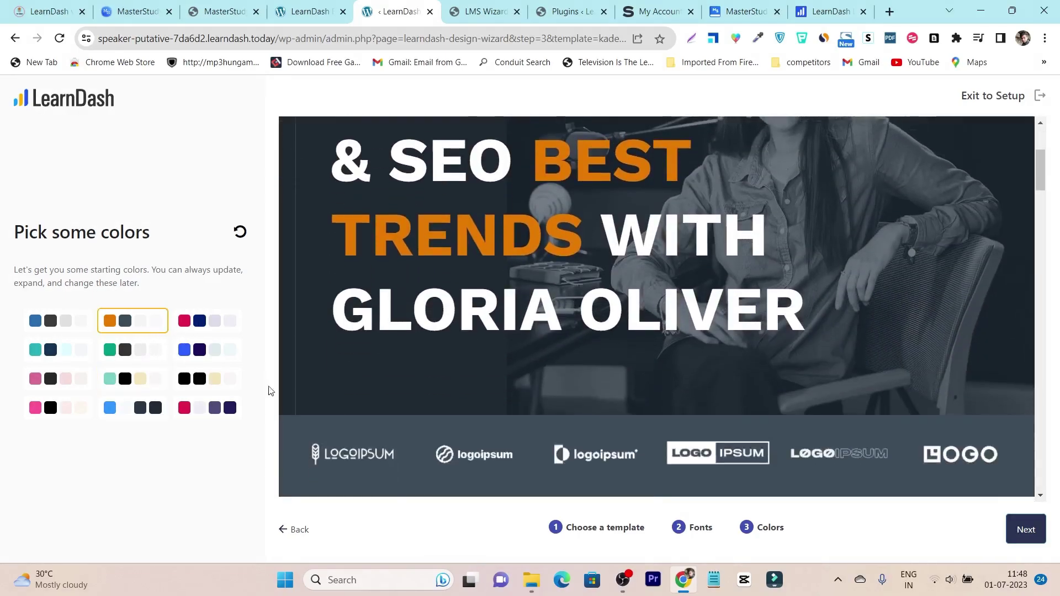
left_click(1026, 533)
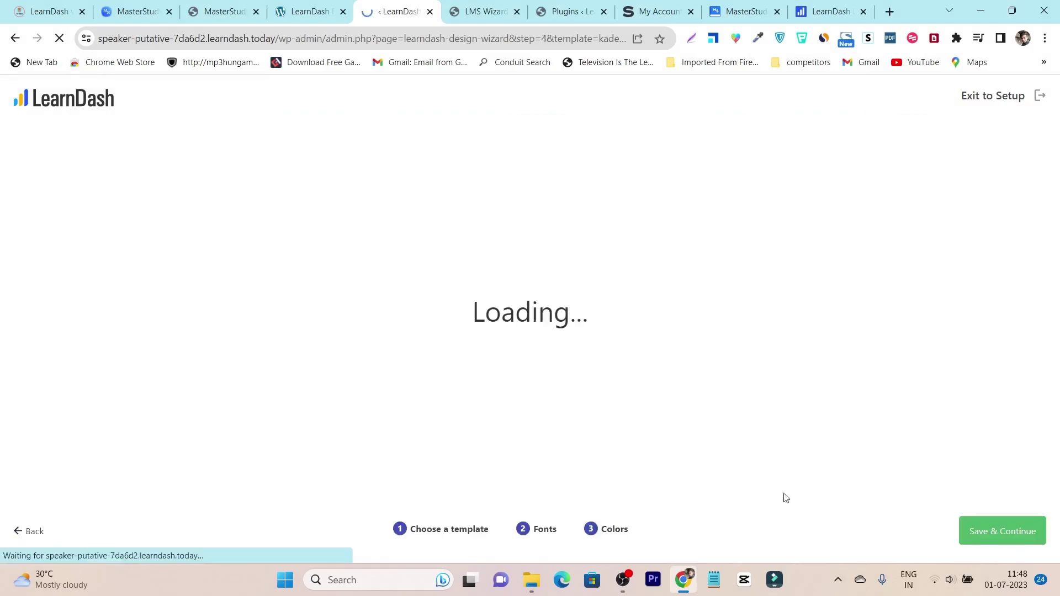
Import the SEO Skills template with the chosen fonts and orange colours, then review the new front page.
left_click(1001, 530)
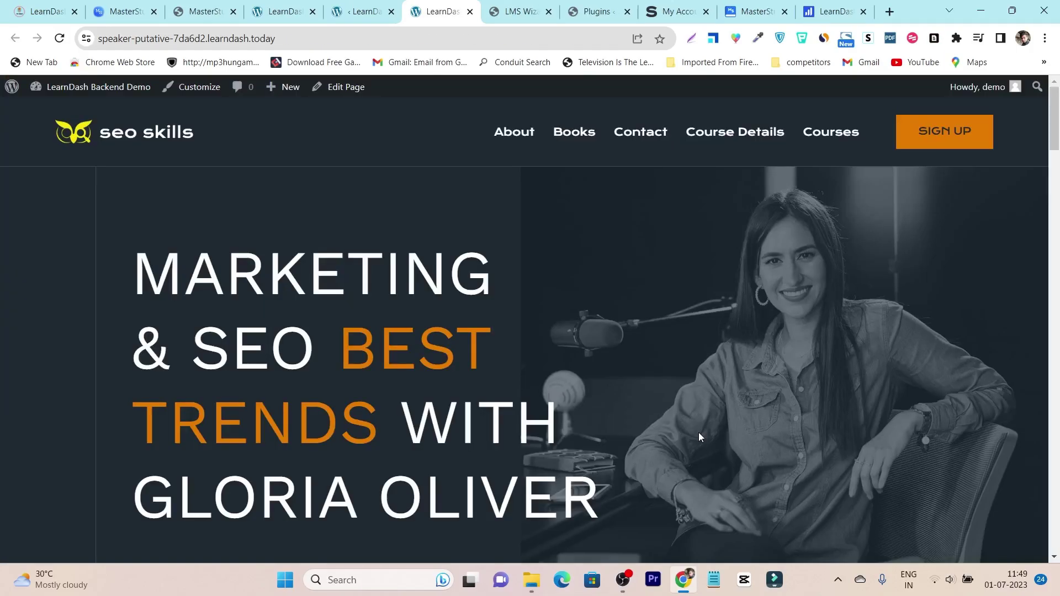
scroll(698, 433, "down", 20)
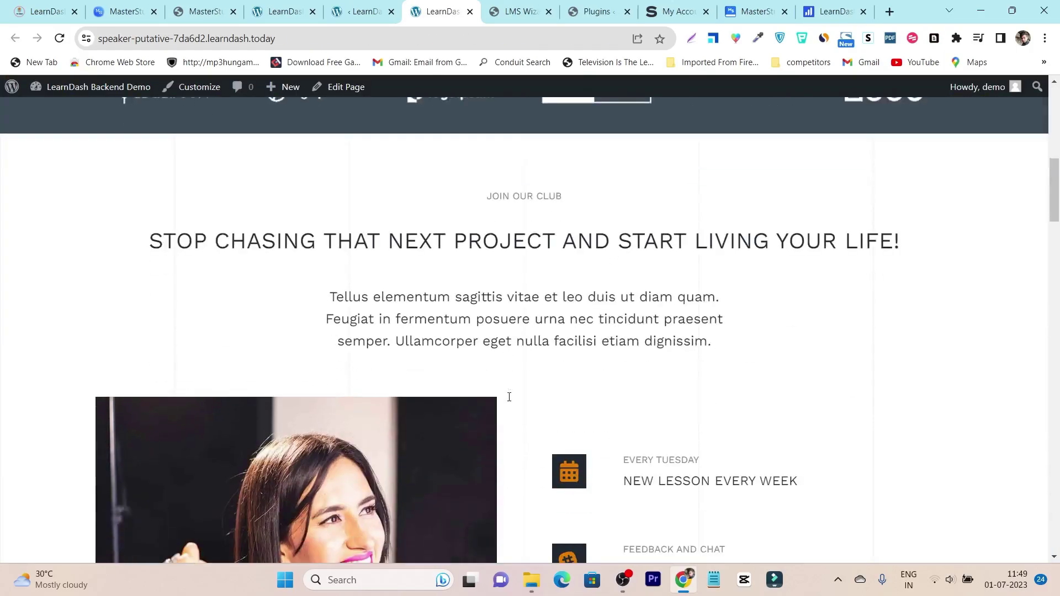
scroll(508, 397, "down", 16)
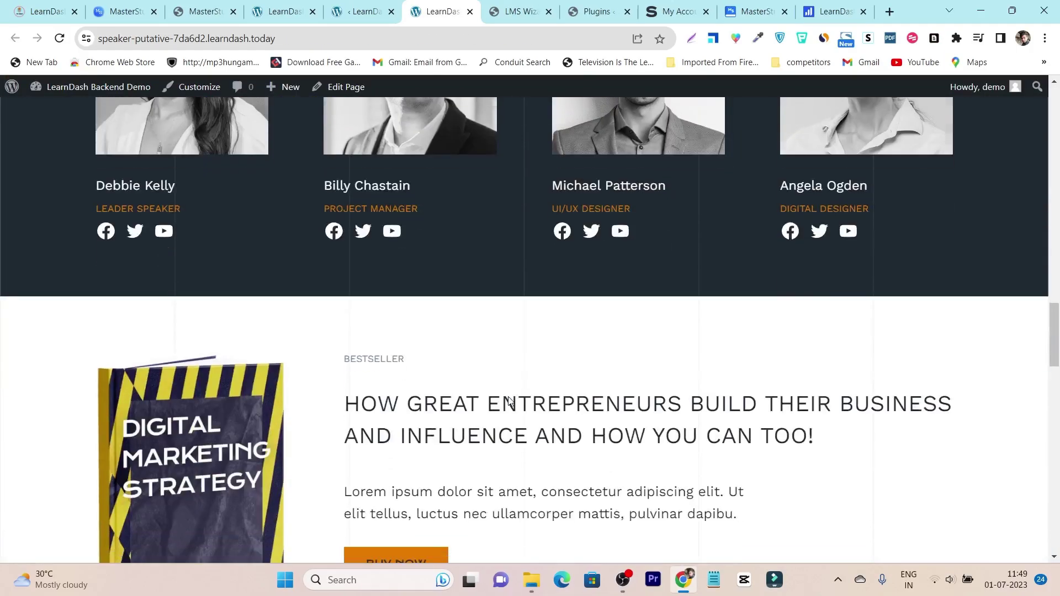
scroll(509, 401, "down", 16)
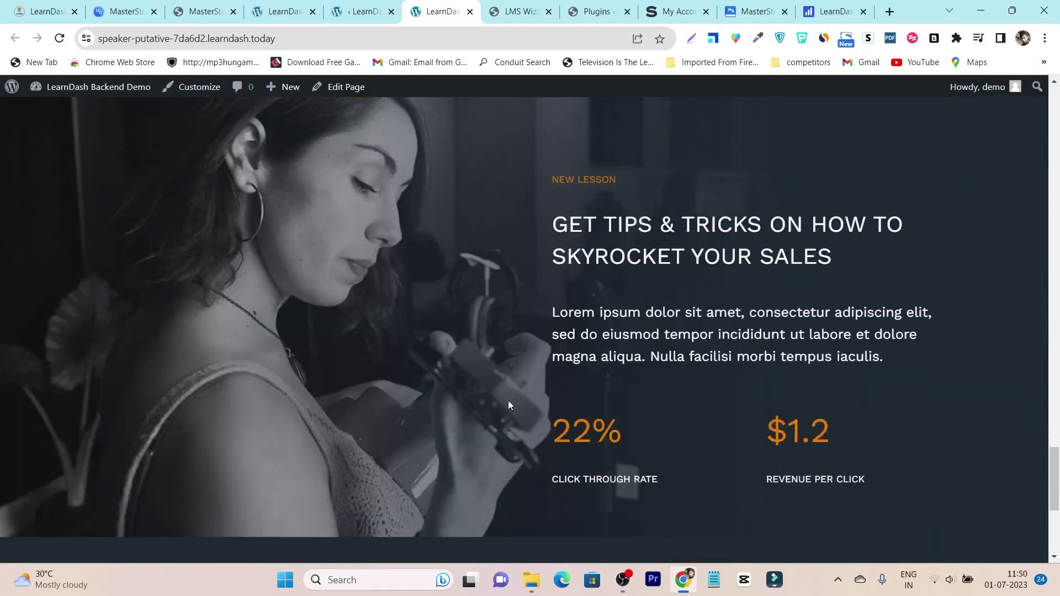
scroll(547, 424, "up", 20)
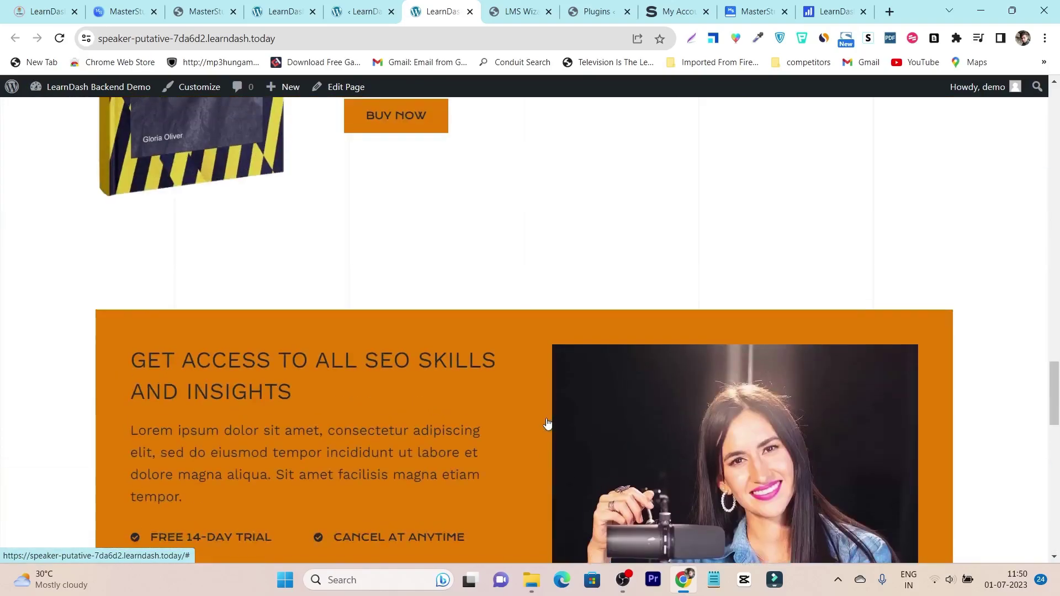
scroll(547, 423, "up", 20)
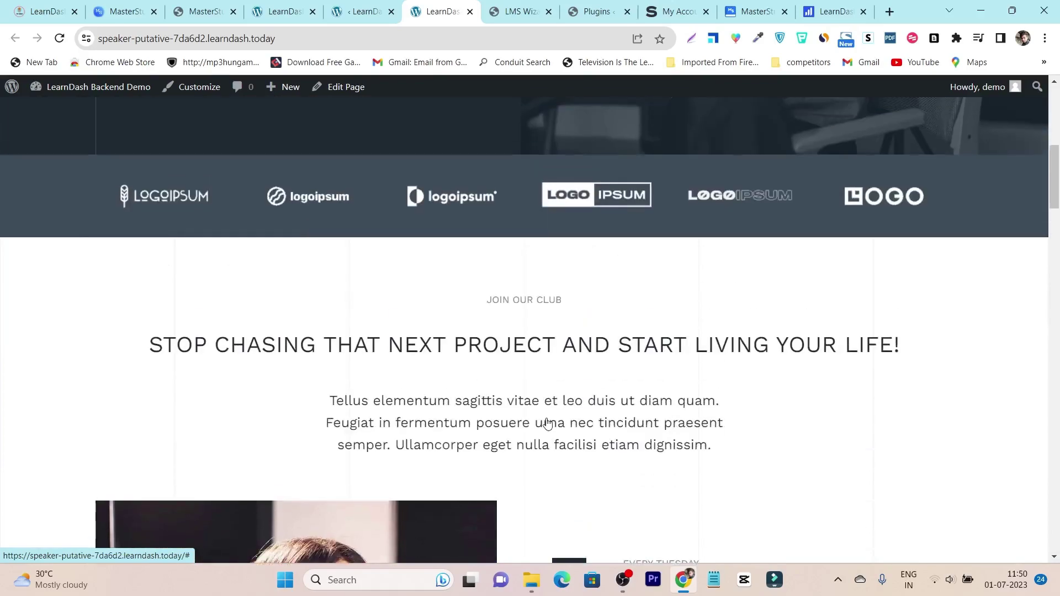